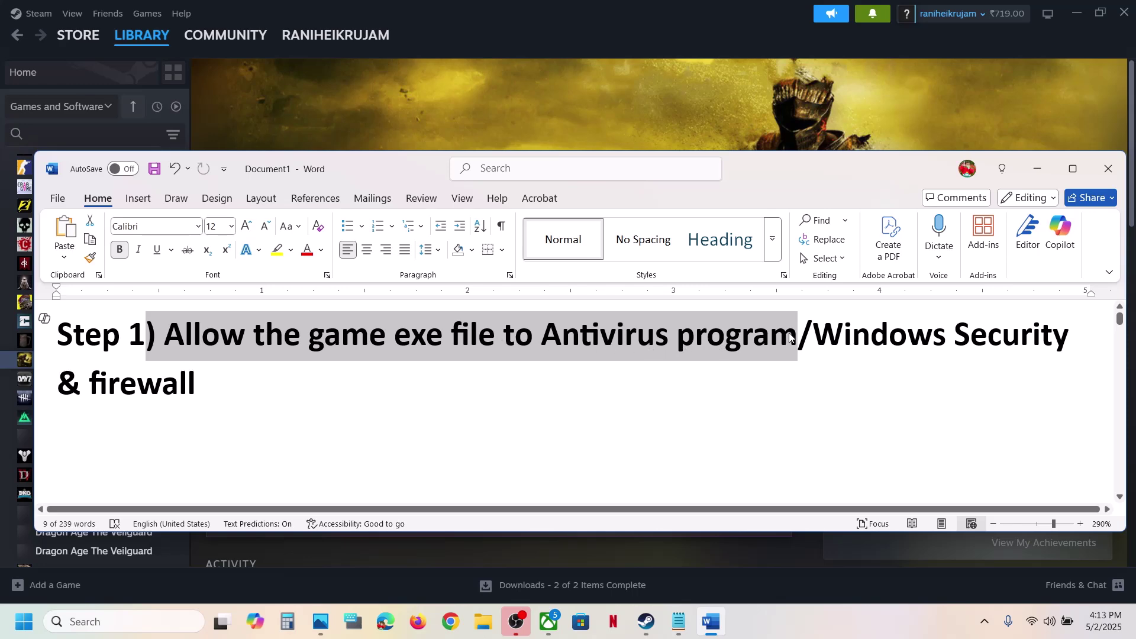
drag(816, 335, 931, 375)
click(615, 110)
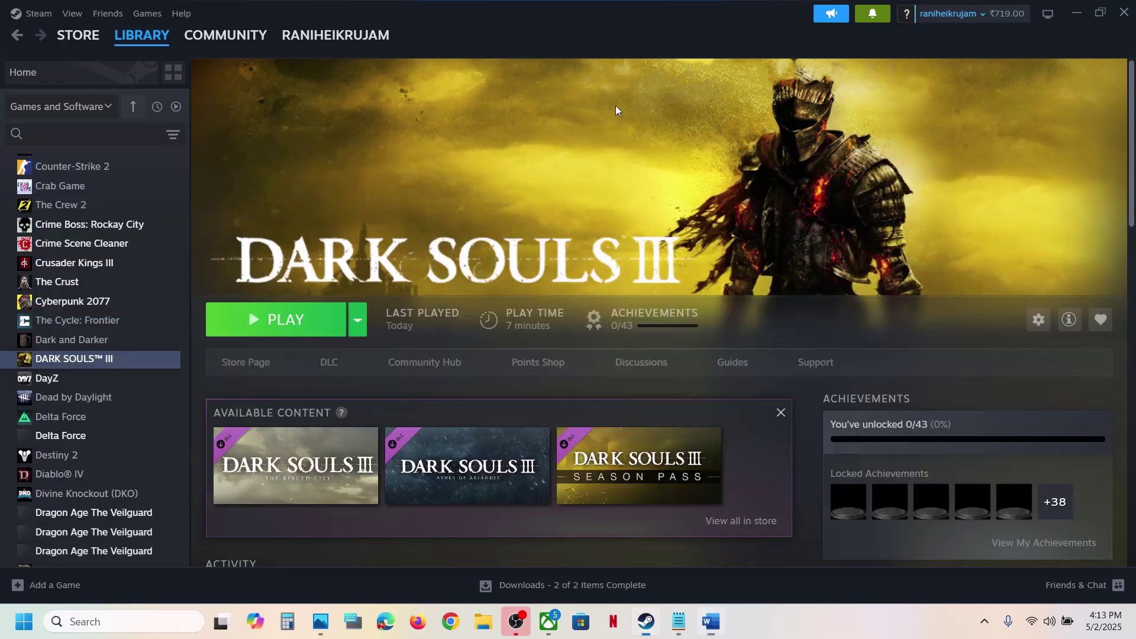
Open Virus & threat protection in Windows Security through the Privacy & security section of Windows Settings.
key(super+i)
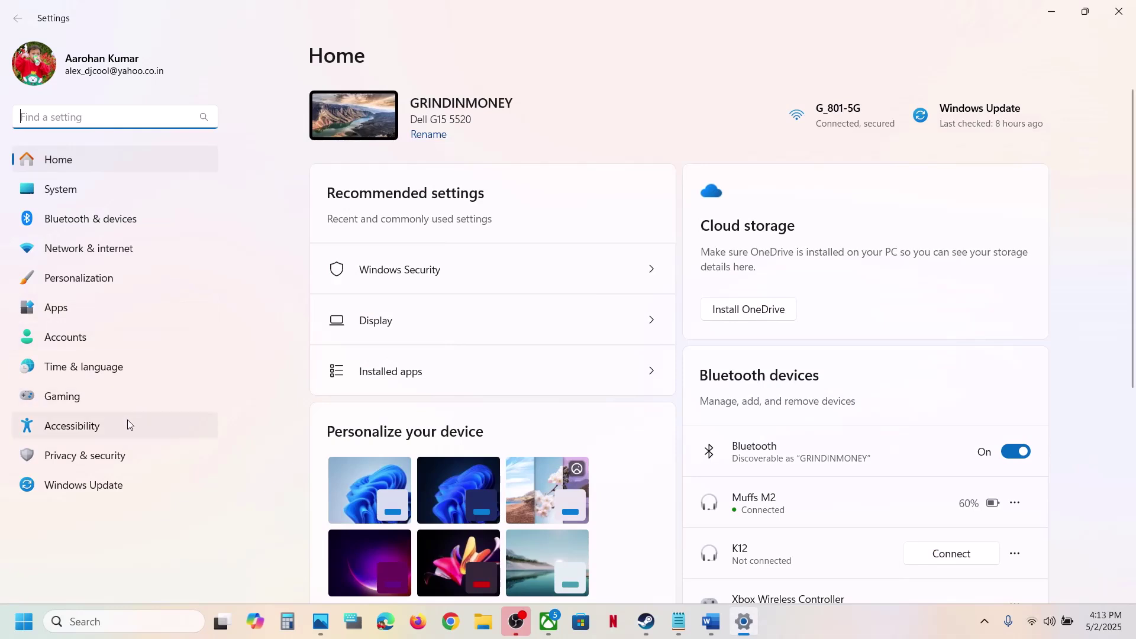
click(77, 460)
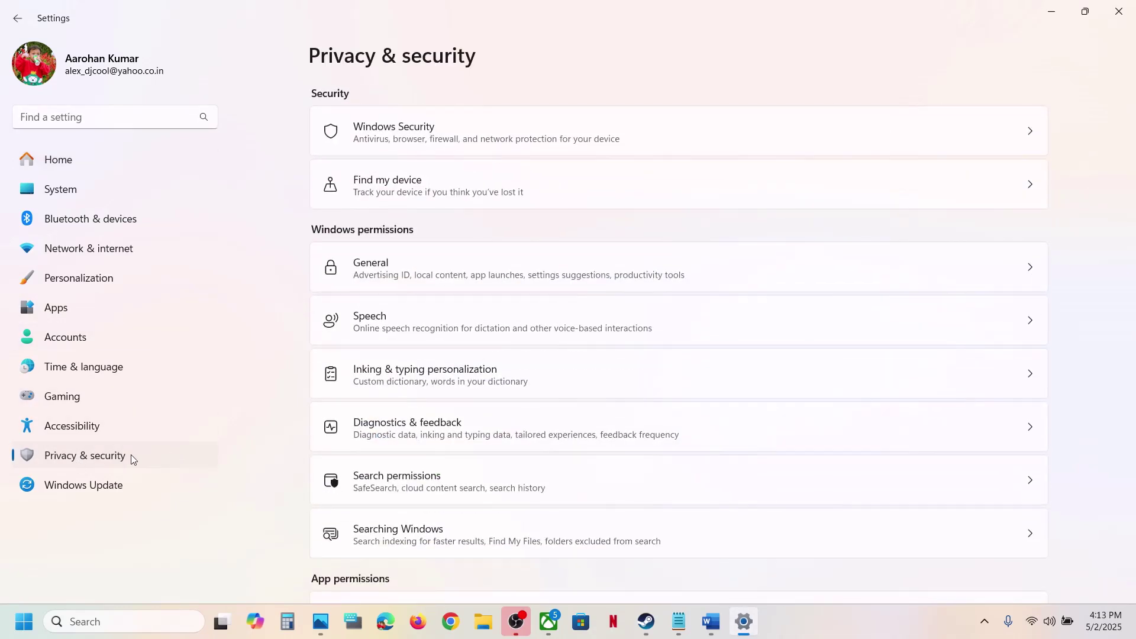
click(471, 138)
click(428, 228)
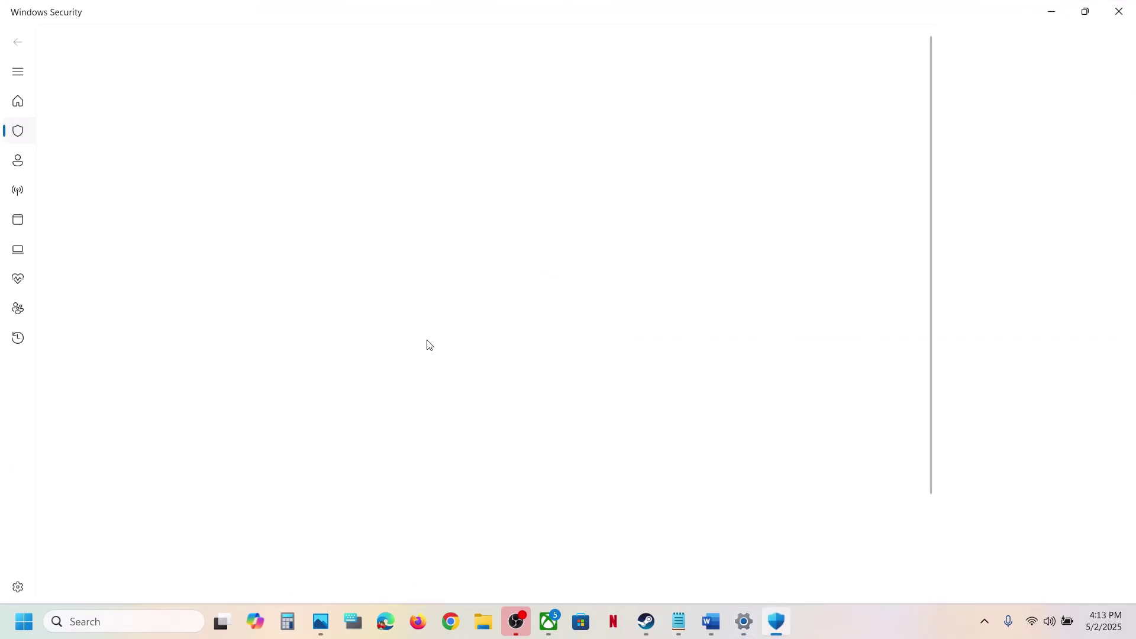
Open the list of apps allowed through Controlled folder access under Ransomware protection.
scroll(429, 346, down, 3)
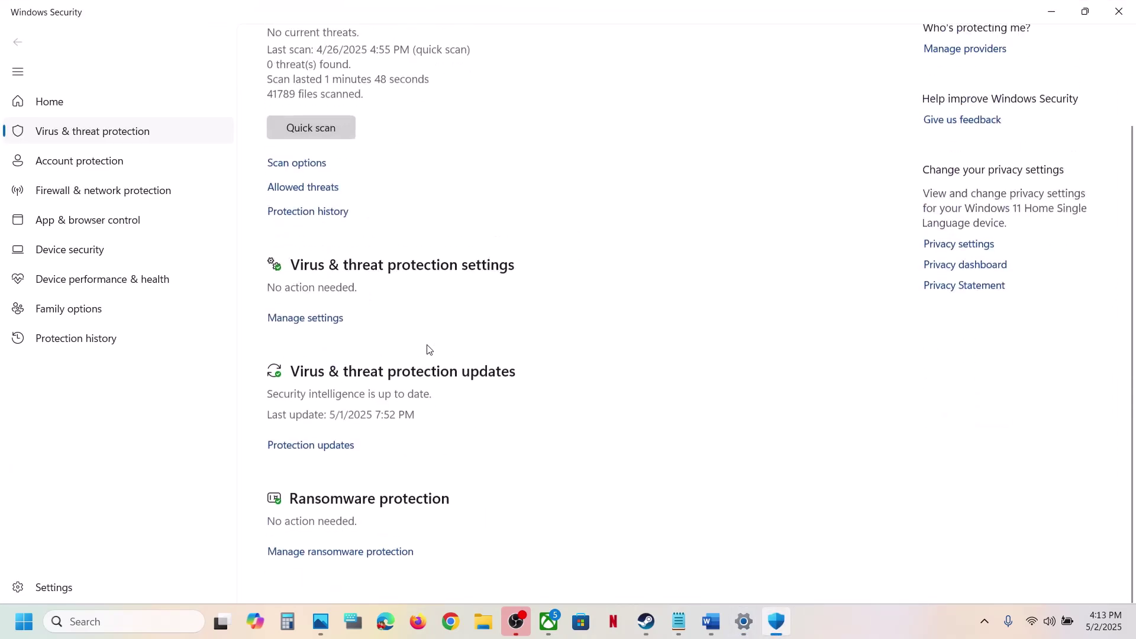
click(337, 551)
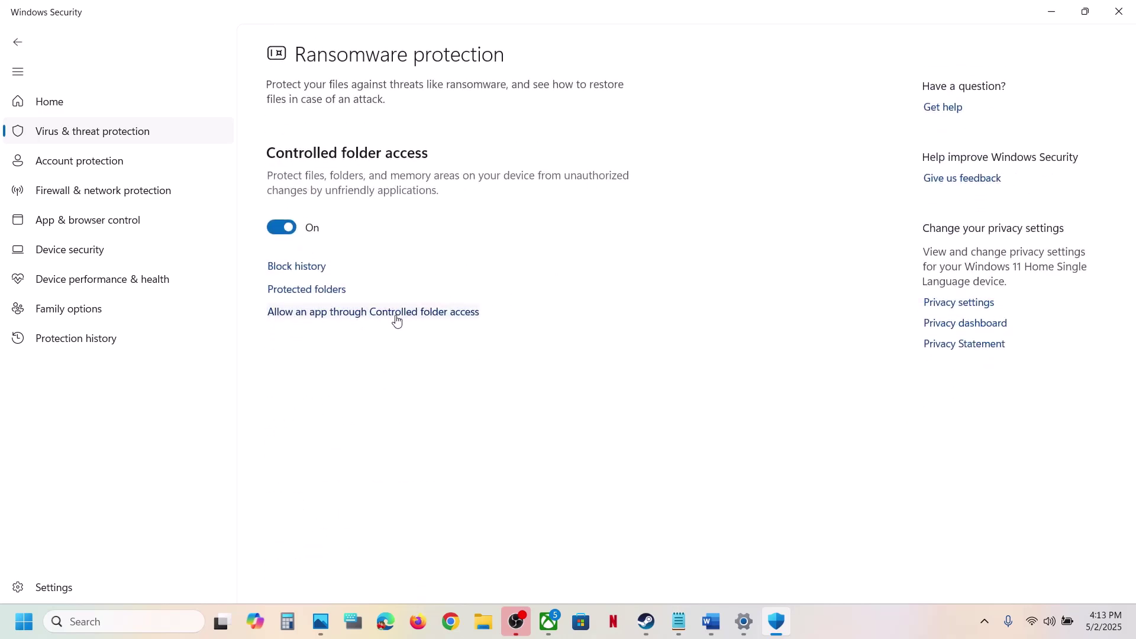
click(394, 313)
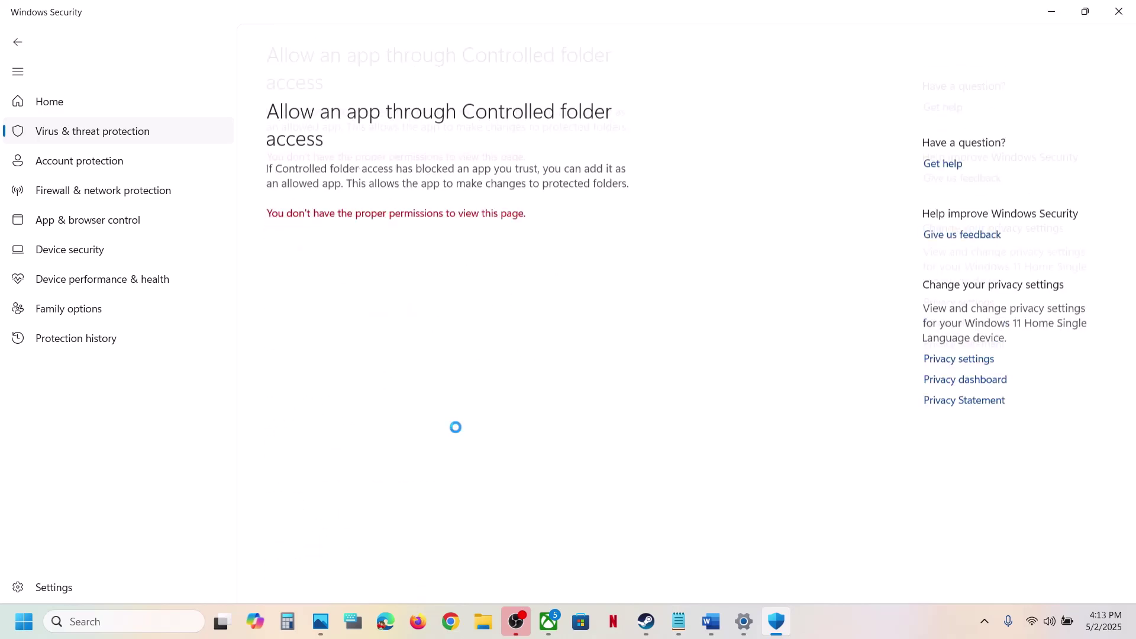
scroll(449, 145, down, 3)
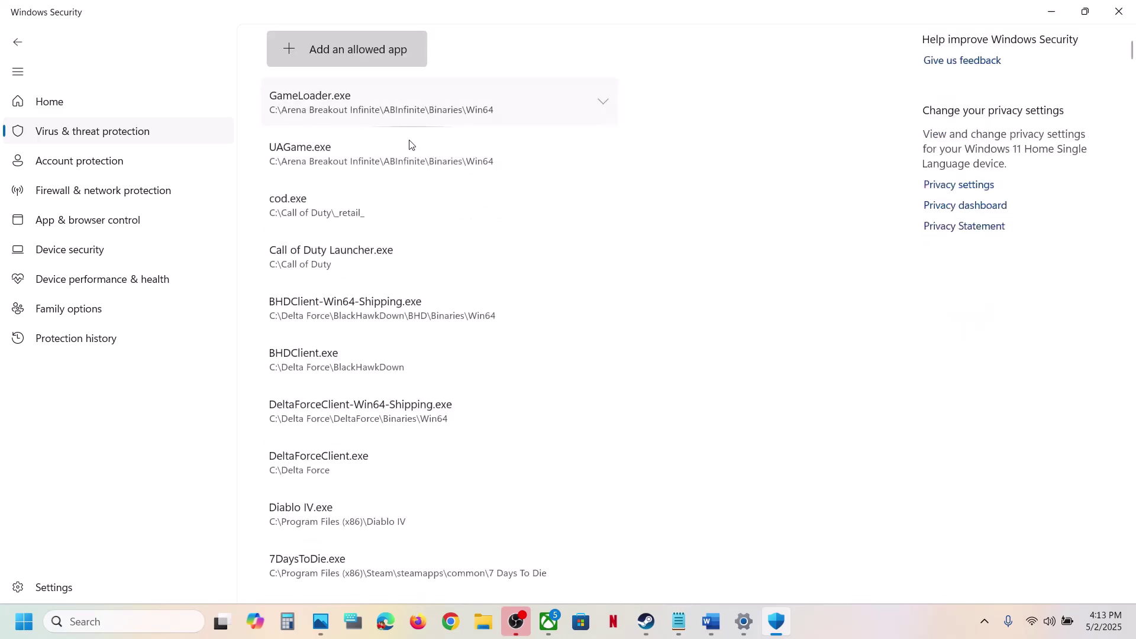
Start adding an allowed app and browse all apps to the folder C:\Program Files (x86)\Steam.
click(325, 60)
click(330, 115)
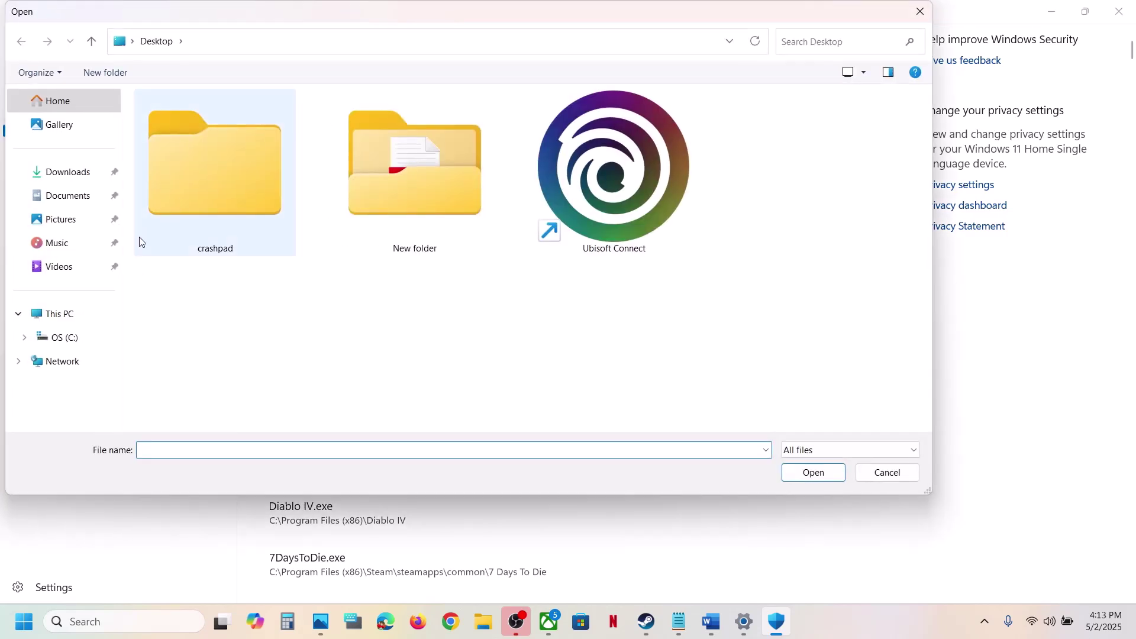
click(65, 315)
click(229, 137)
double_click(230, 136)
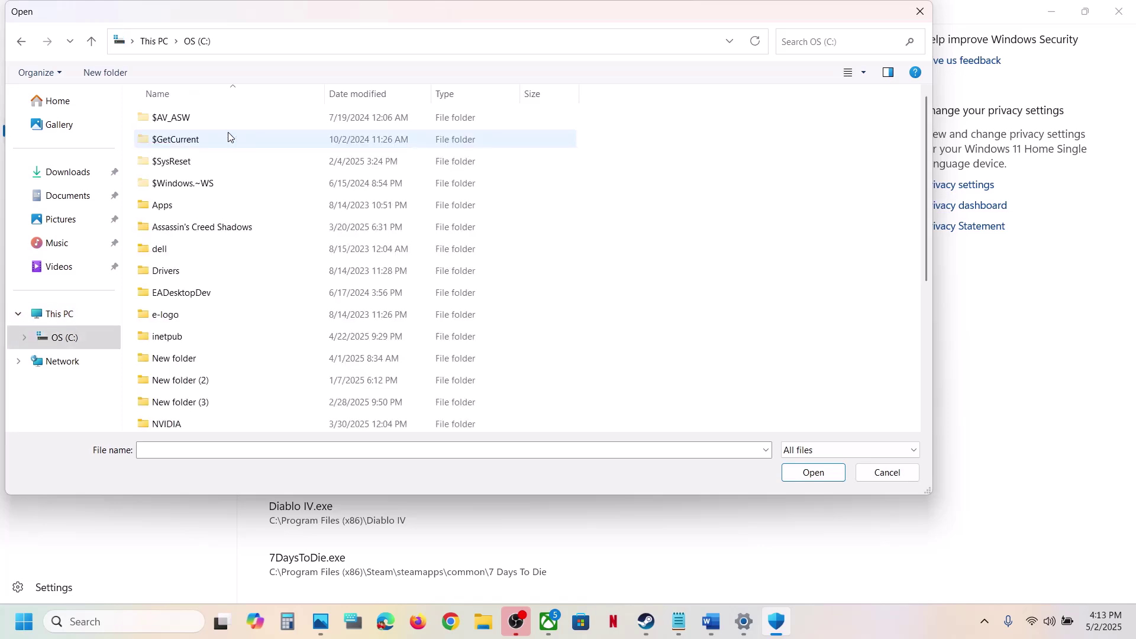
scroll(317, 246, down, 4)
click(231, 271)
double_click(231, 271)
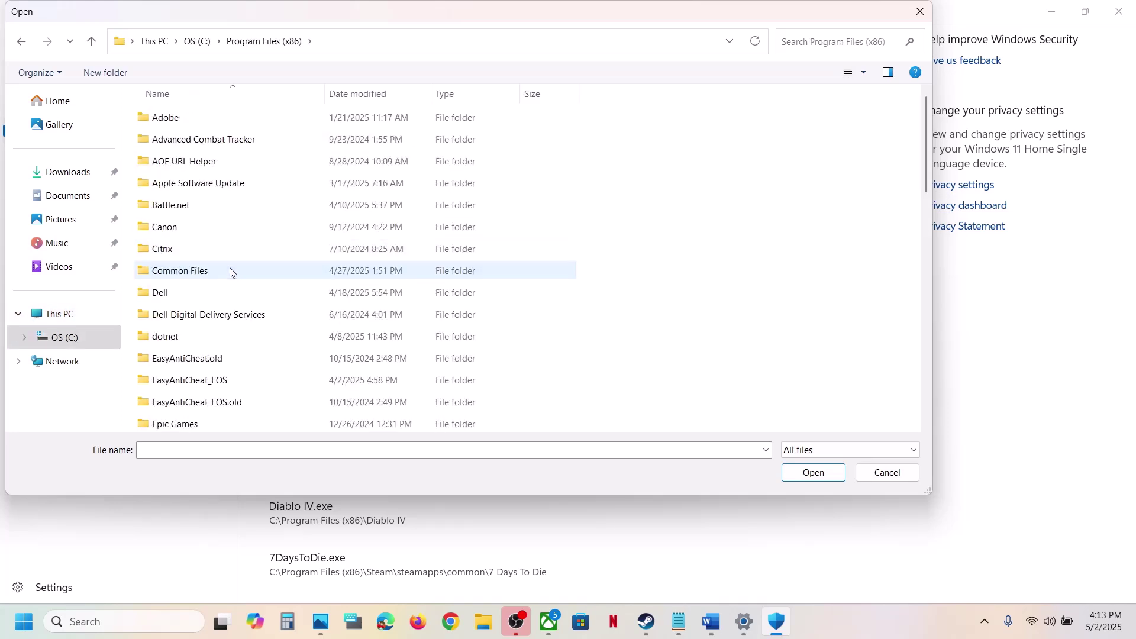
scroll(249, 269, down, 7)
scroll(216, 299, down, 4)
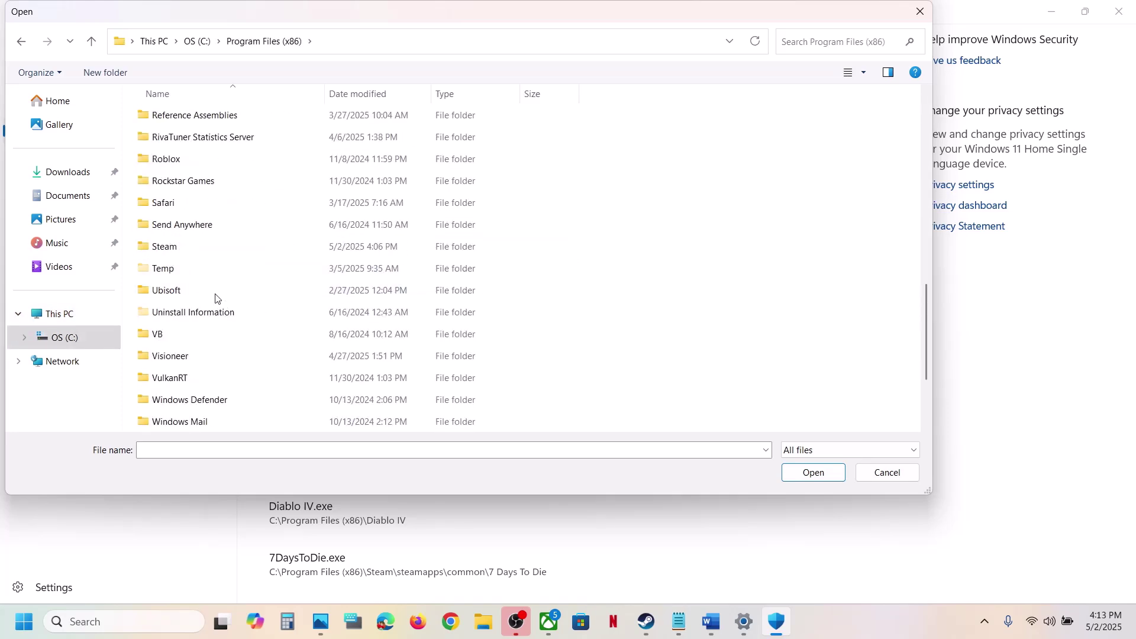
double_click(180, 252)
Add the DarkSoulsIII application from steamapps\common\DARK SOULS III\Game as an allowed app.
scroll(194, 293, down, 1)
scroll(193, 292, down, 3)
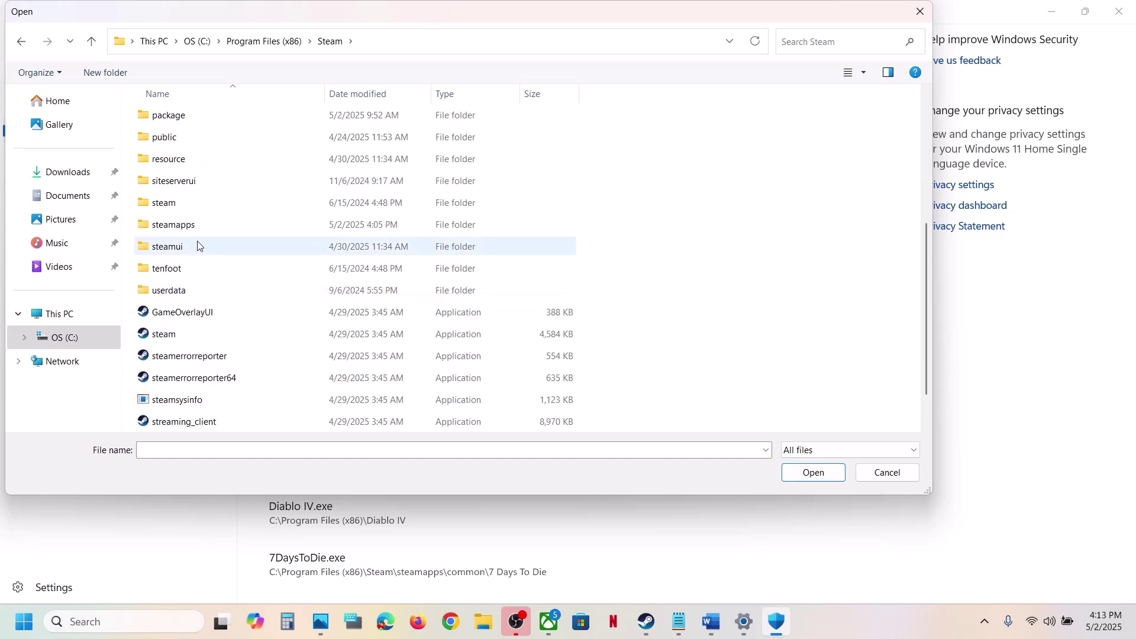
double_click(185, 228)
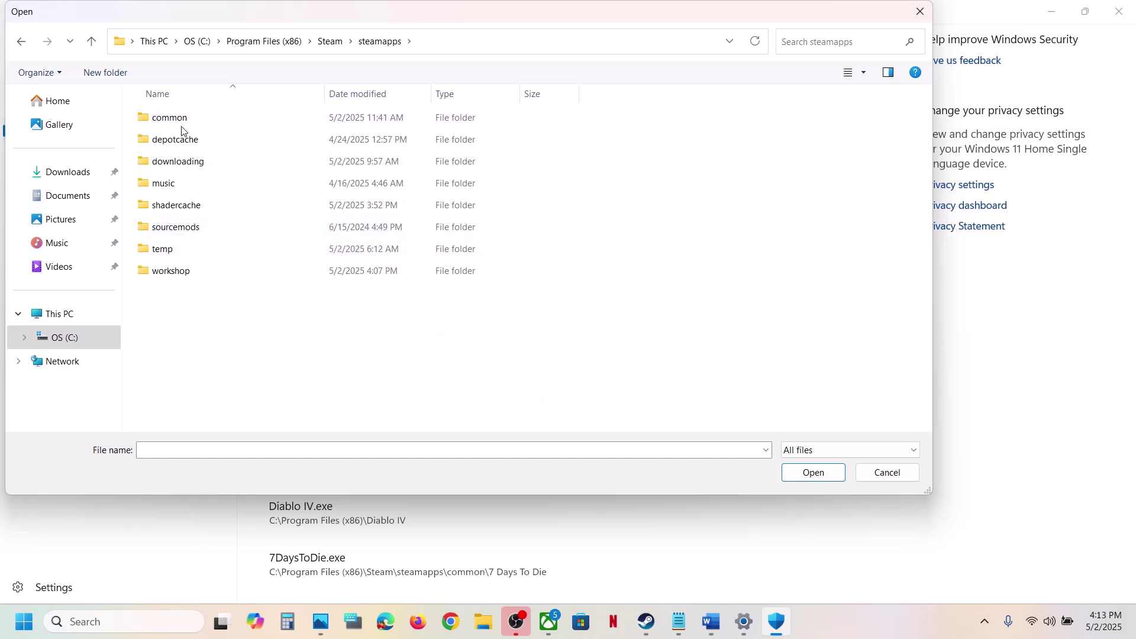
double_click(172, 117)
double_click(195, 122)
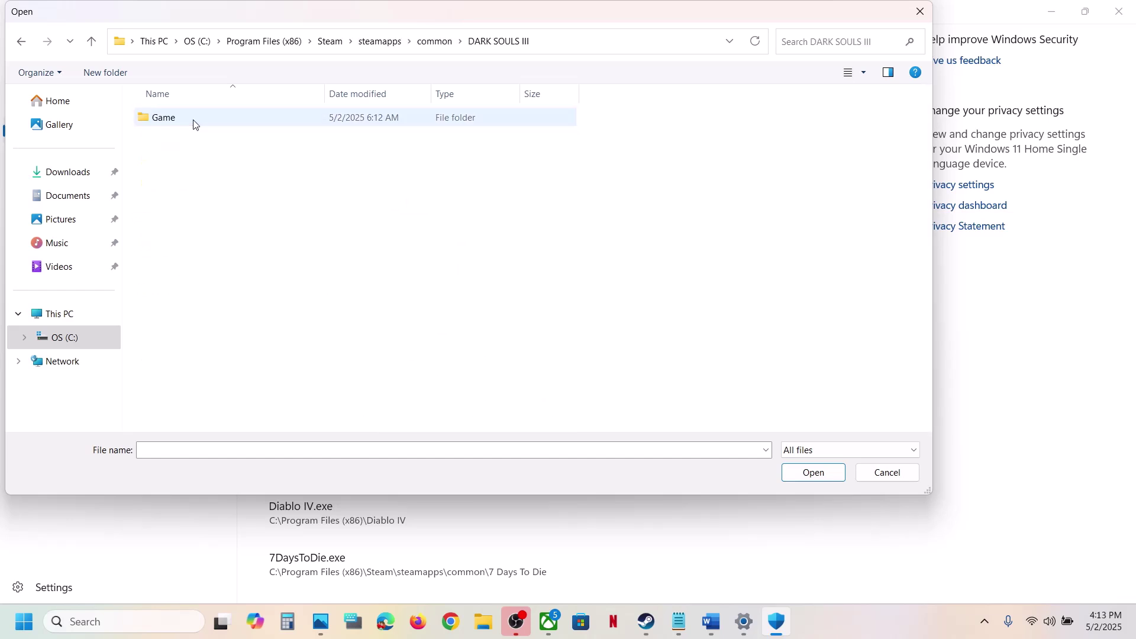
double_click(215, 125)
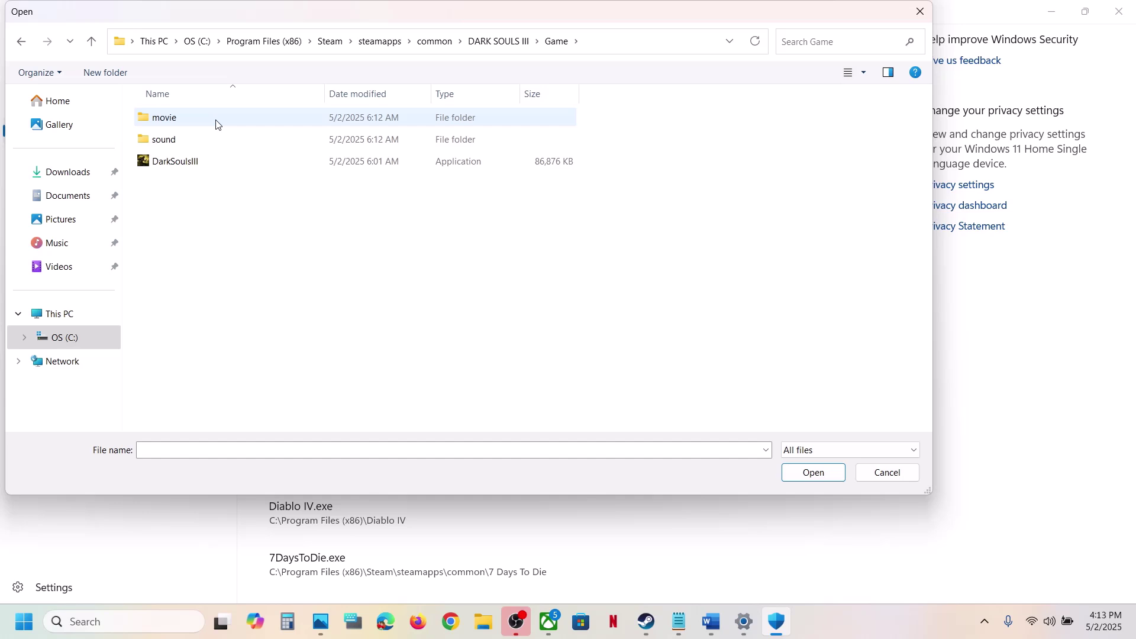
click(182, 164)
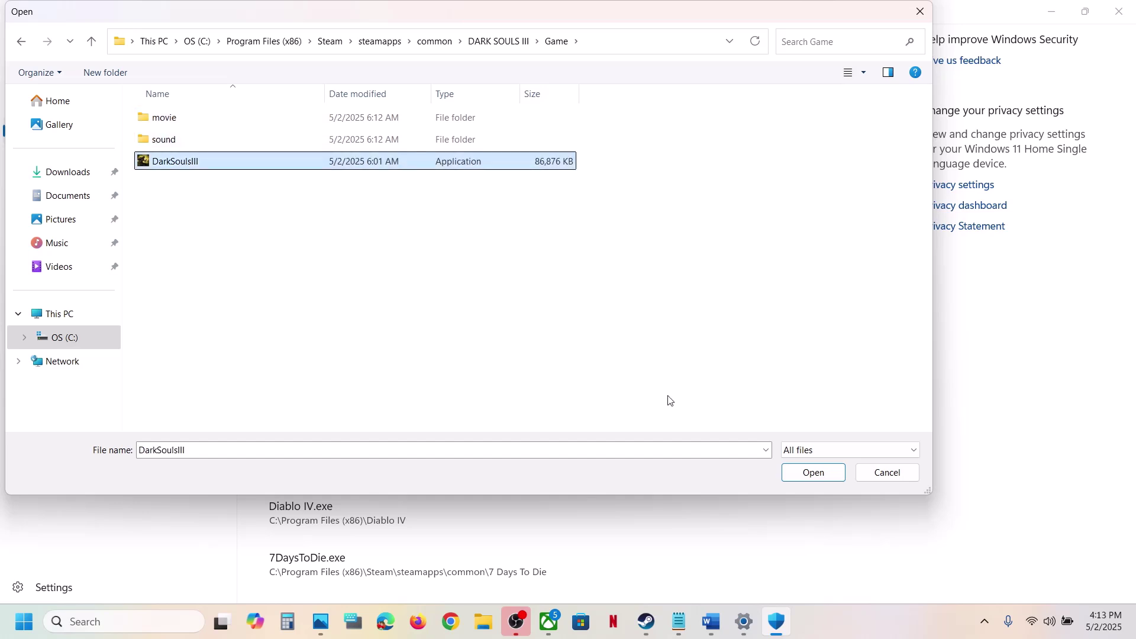
click(803, 472)
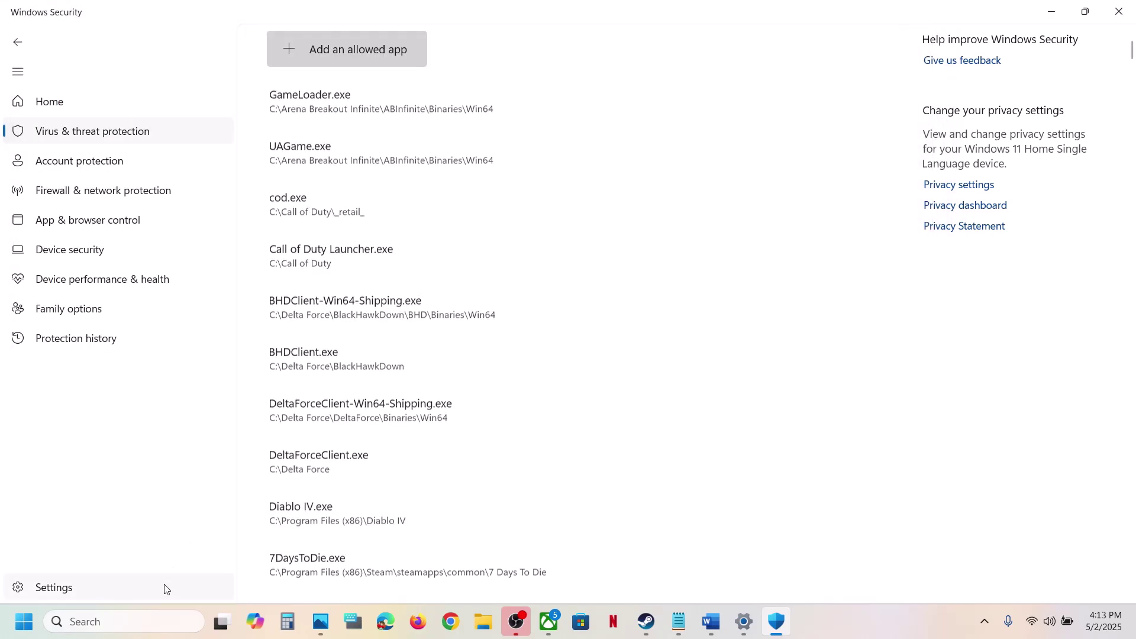
Open Control Panel's list of apps allowed through Windows Defender Firewall and enable changing its settings.
click(95, 627)
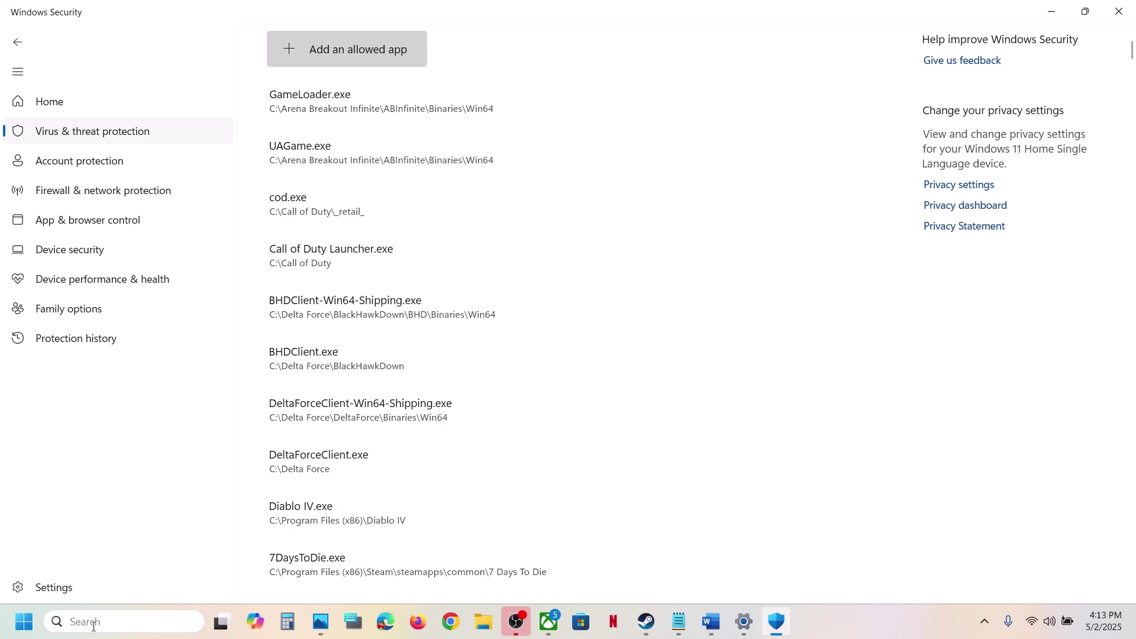
text(control)
key(Return)
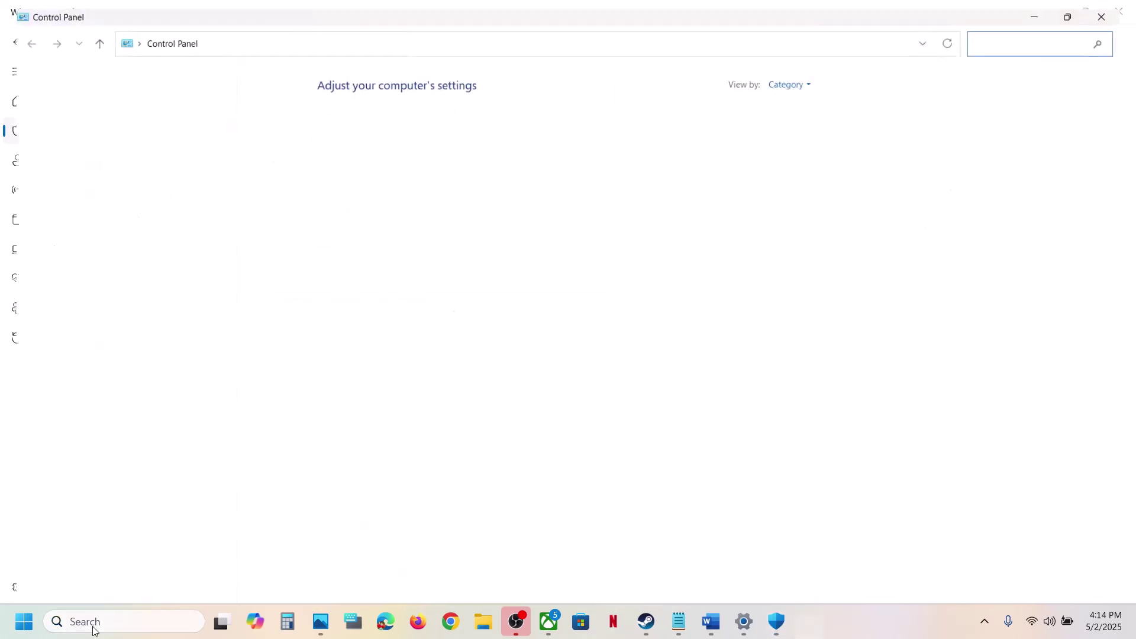
click(428, 123)
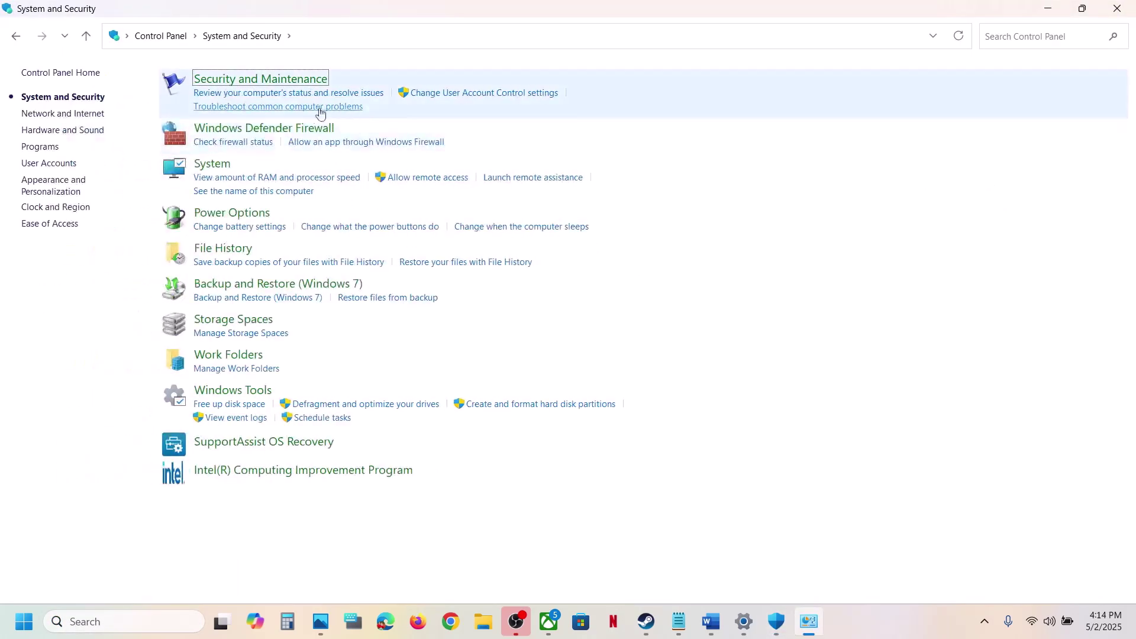
click(274, 132)
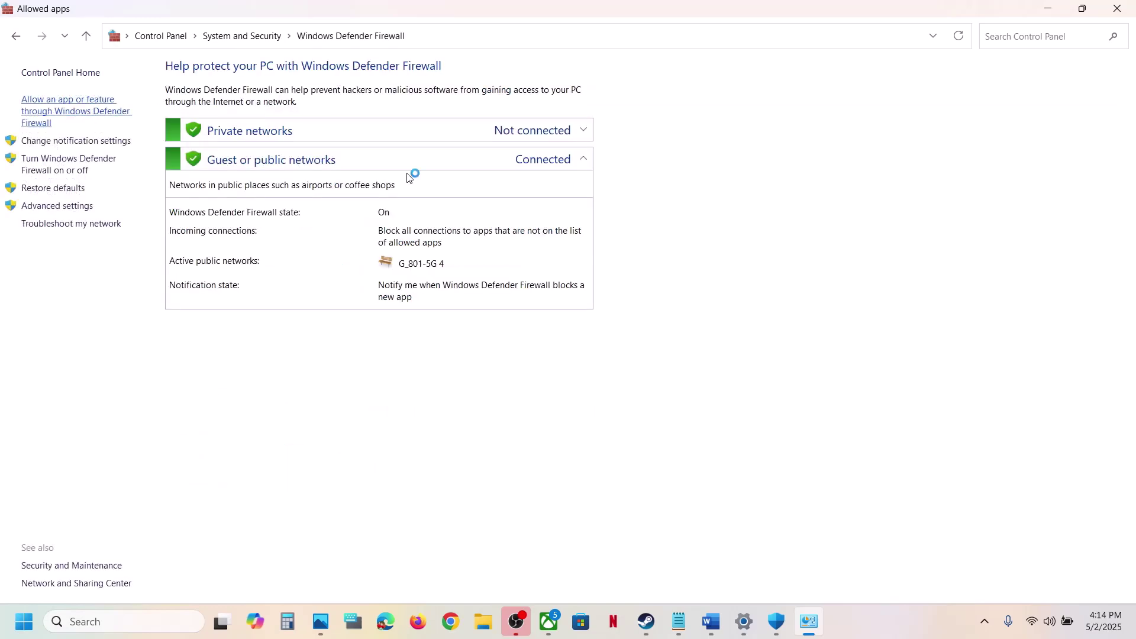
click(733, 118)
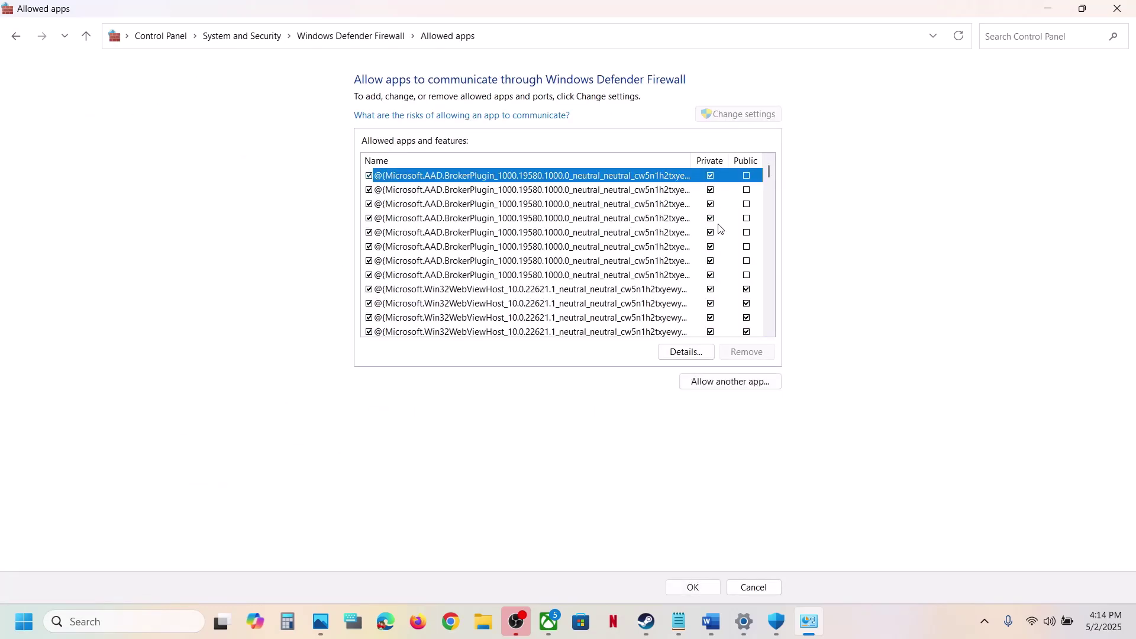
Start allowing another app through the firewall and browse to the folder C:\Program Files (x86)\Steam.
click(738, 380)
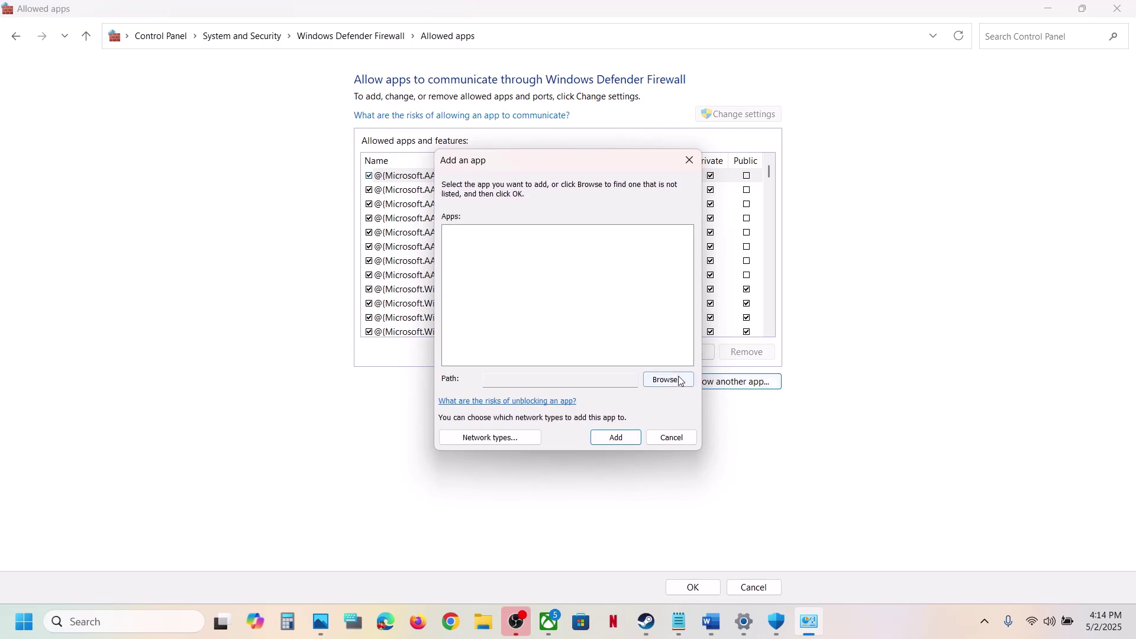
click(680, 381)
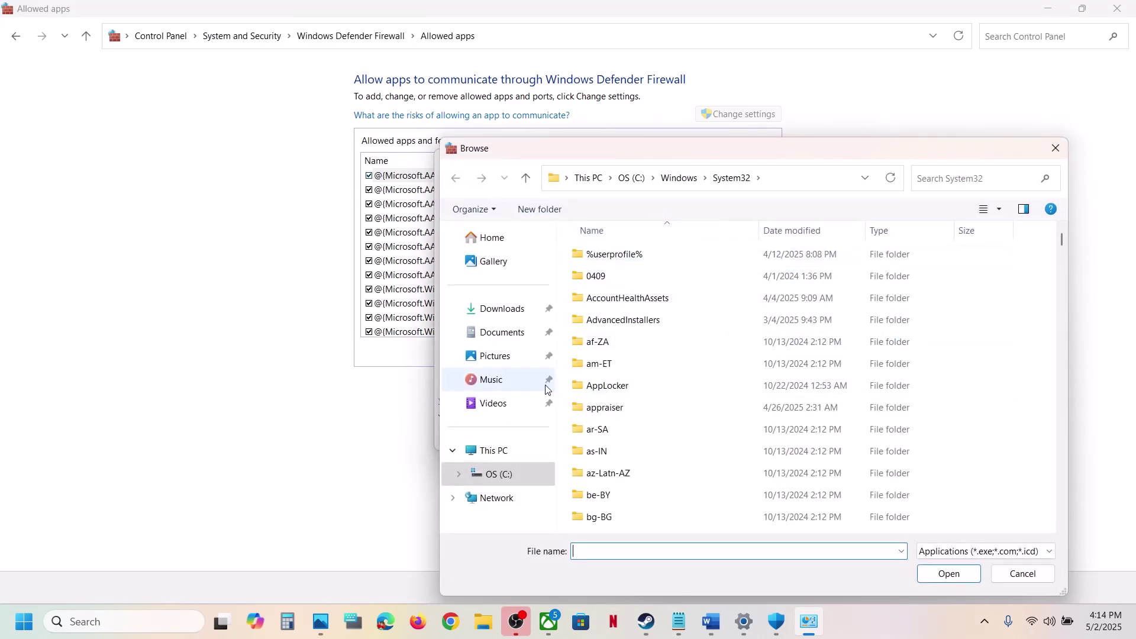
click(519, 448)
double_click(668, 265)
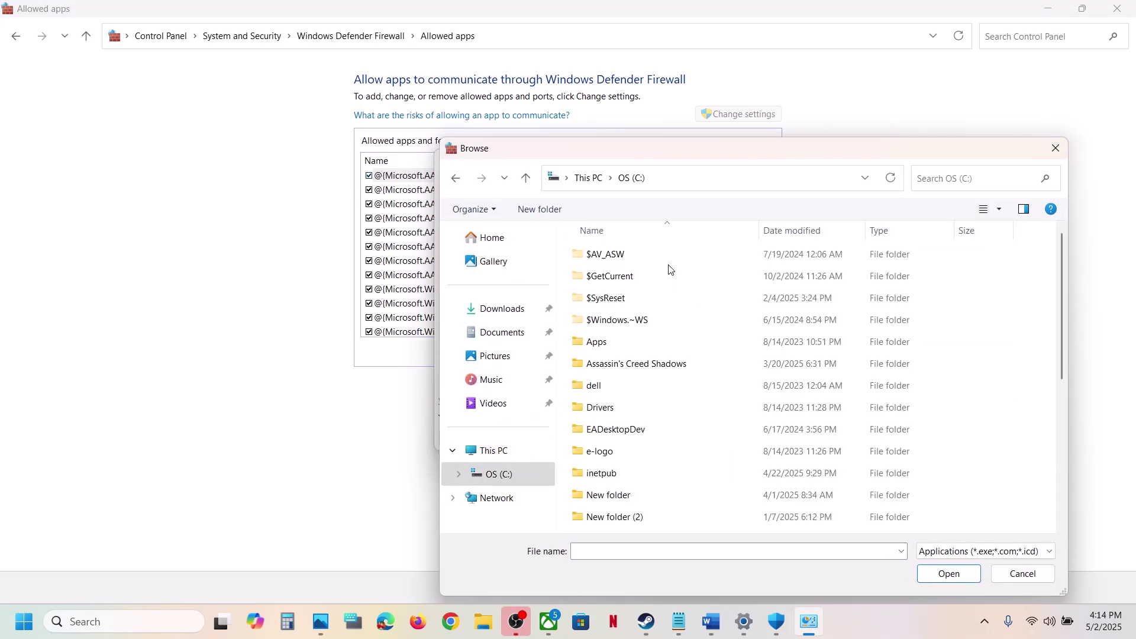
scroll(721, 398, down, 5)
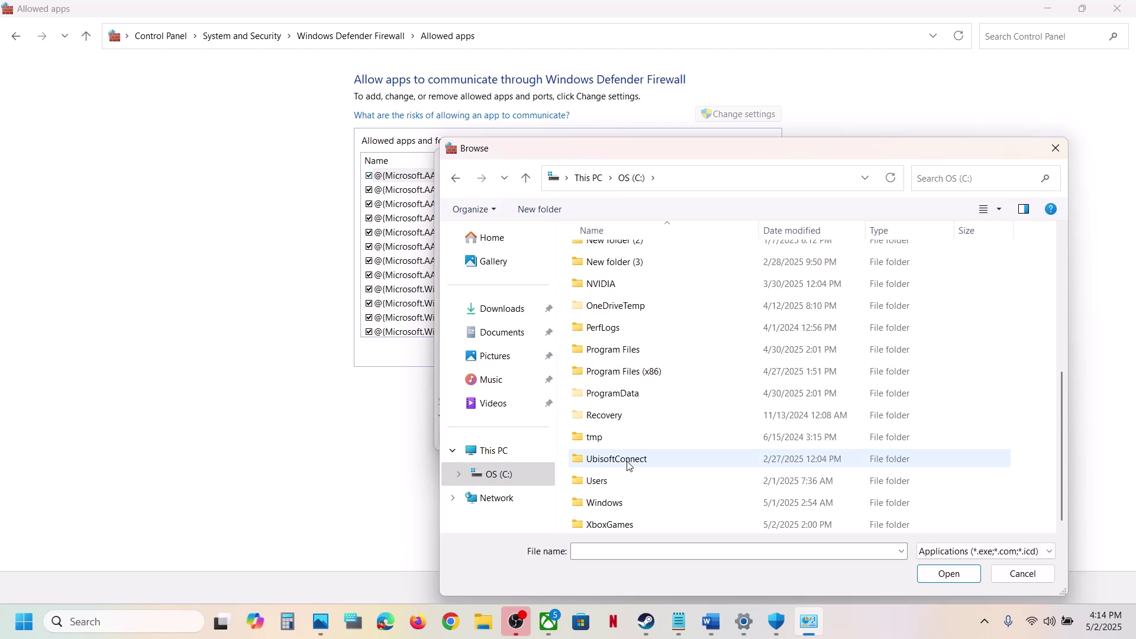
double_click(636, 375)
scroll(602, 388, down, 10)
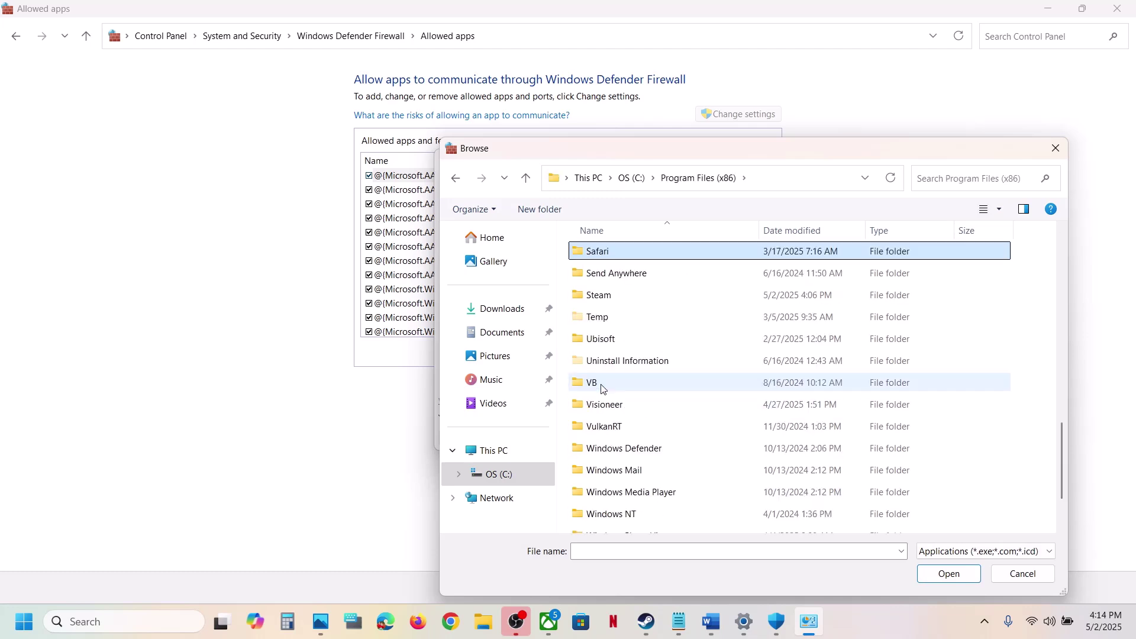
click(598, 296)
double_click(598, 296)
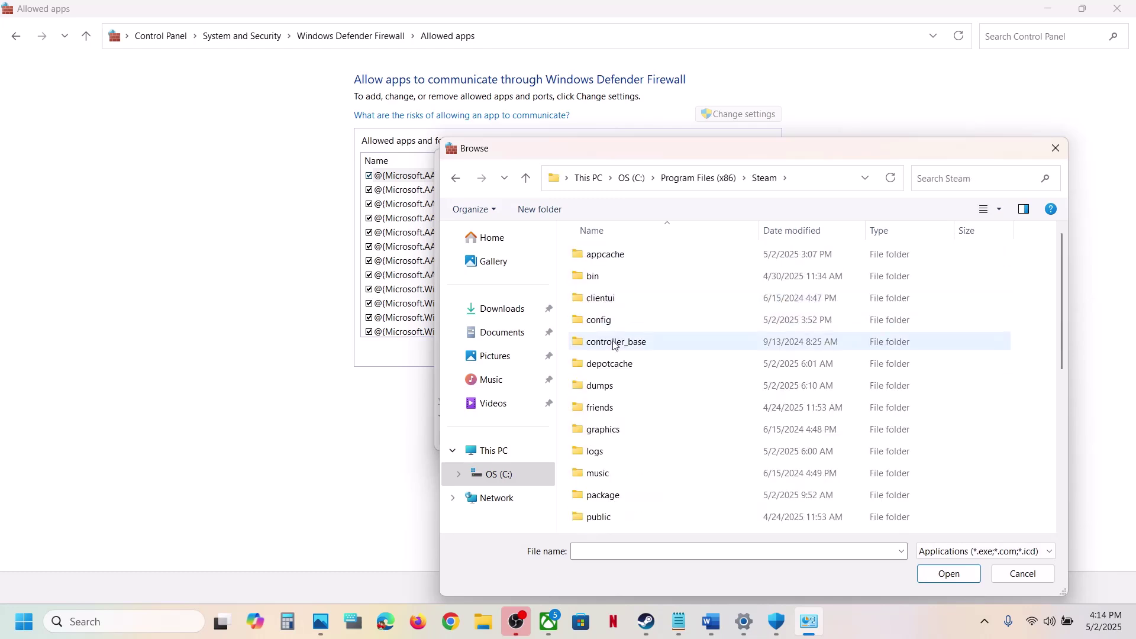
Choose the DarkSoulsIII application from steamapps\common\DARK SOULS III\Game as the app to allow.
scroll(624, 332, down, 5)
click(612, 295)
double_click(612, 296)
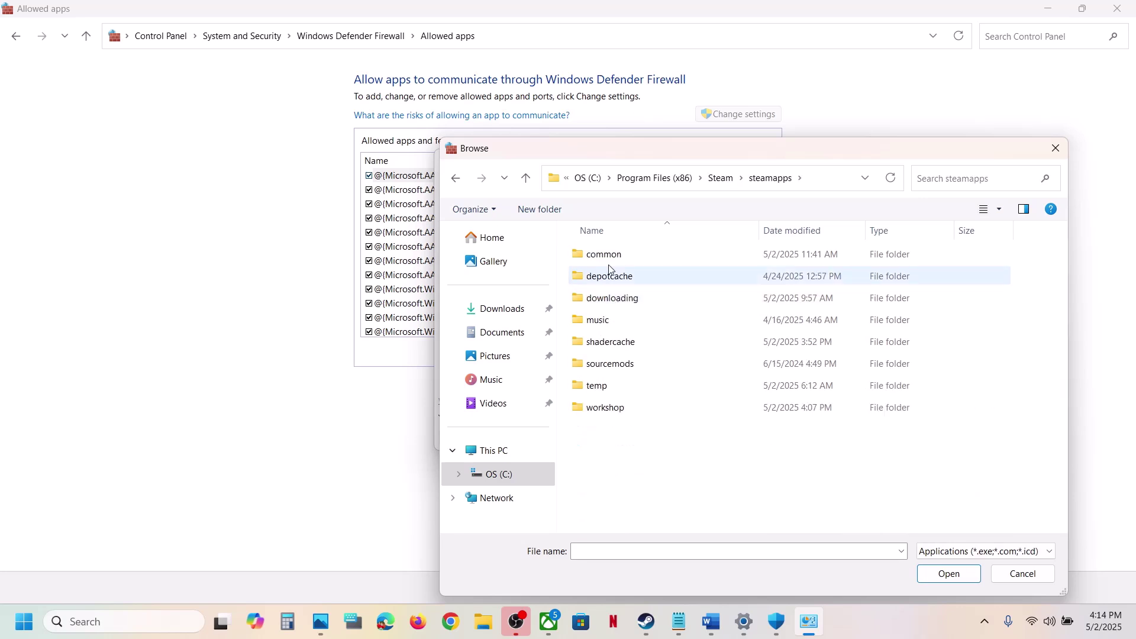
double_click(602, 255)
double_click(603, 256)
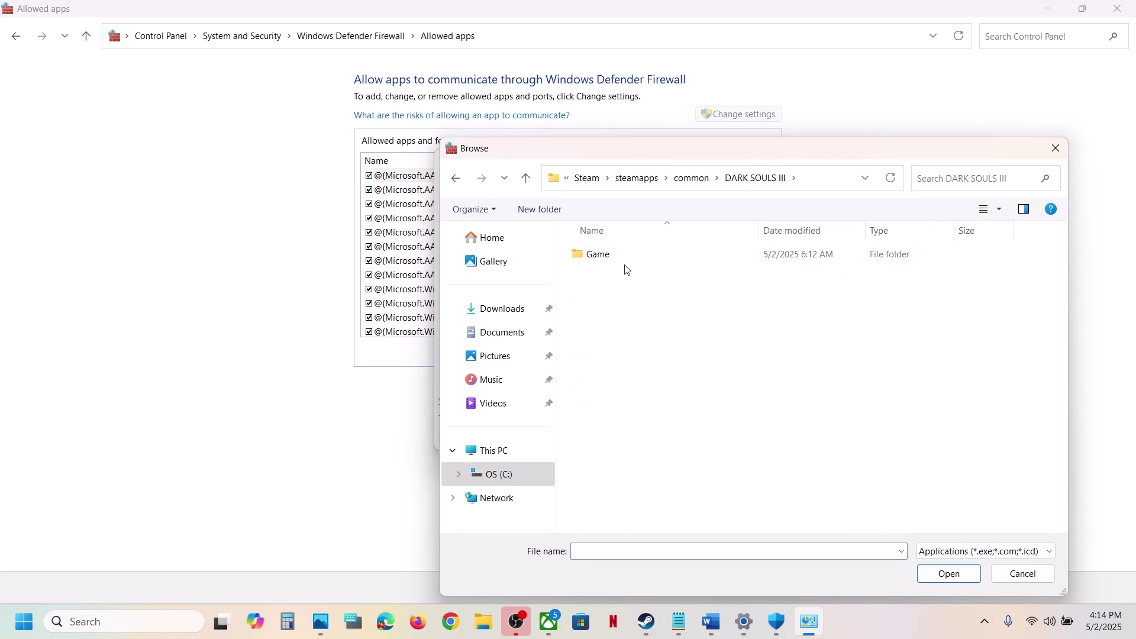
double_click(609, 260)
click(616, 298)
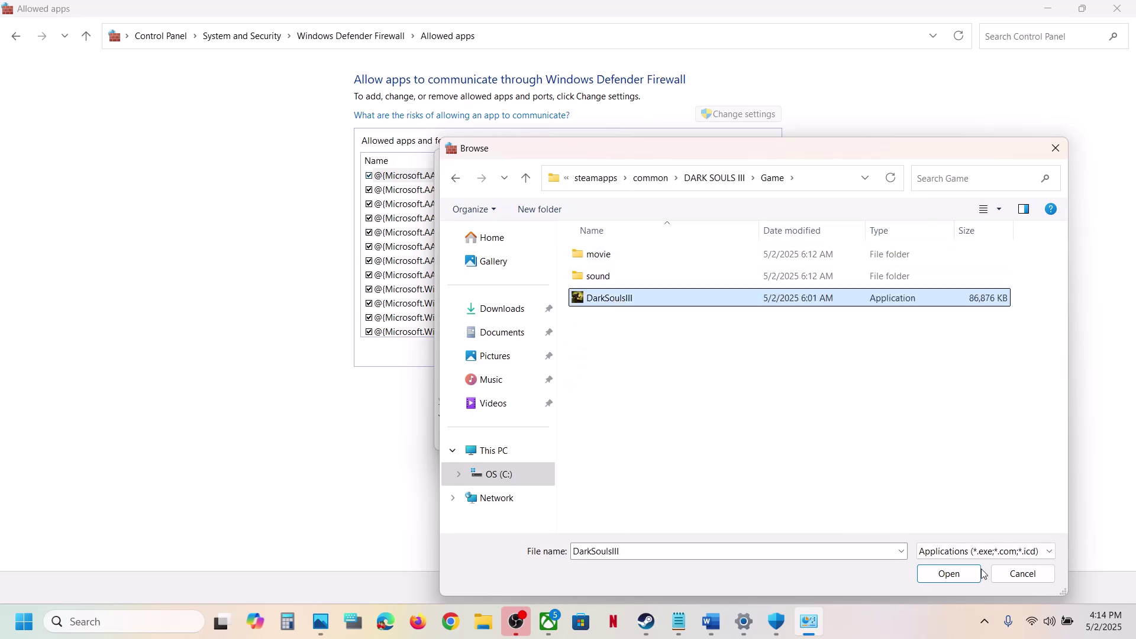
click(949, 575)
Try to add DARK SOULS III to the firewall's allowed apps, and return to the Allowed apps and features list.
click(617, 439)
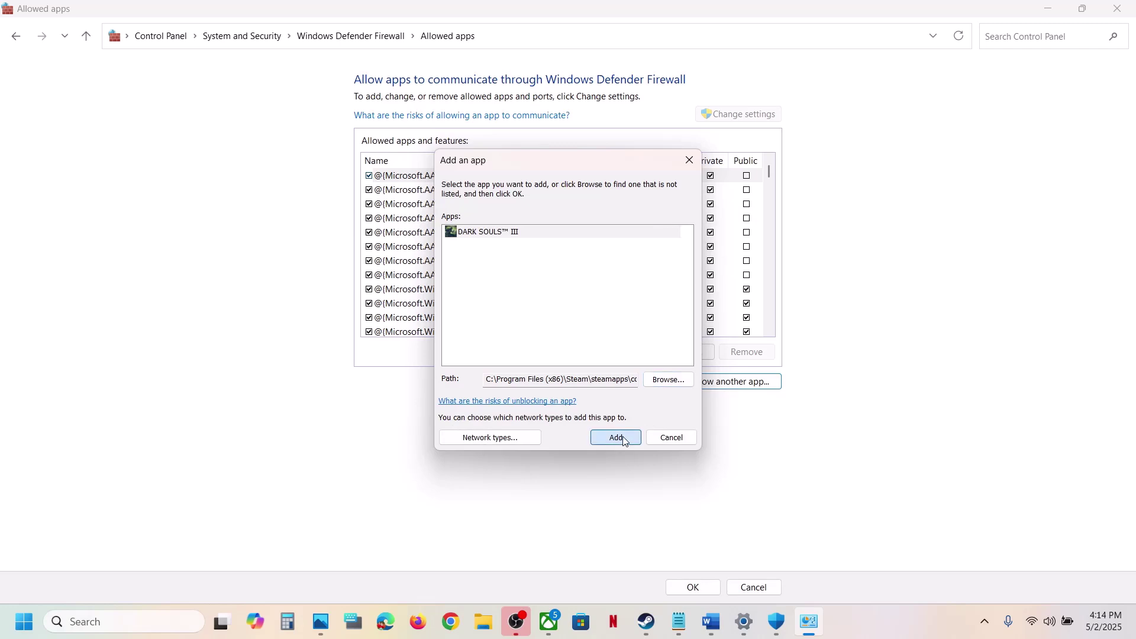
click(661, 363)
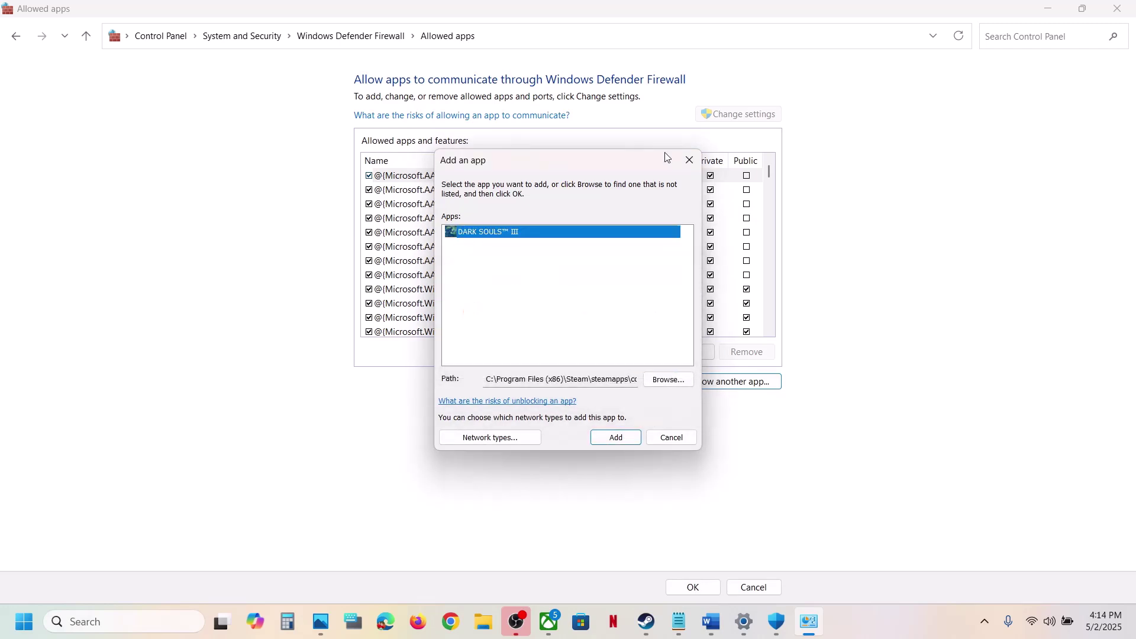
click(689, 161)
click(461, 317)
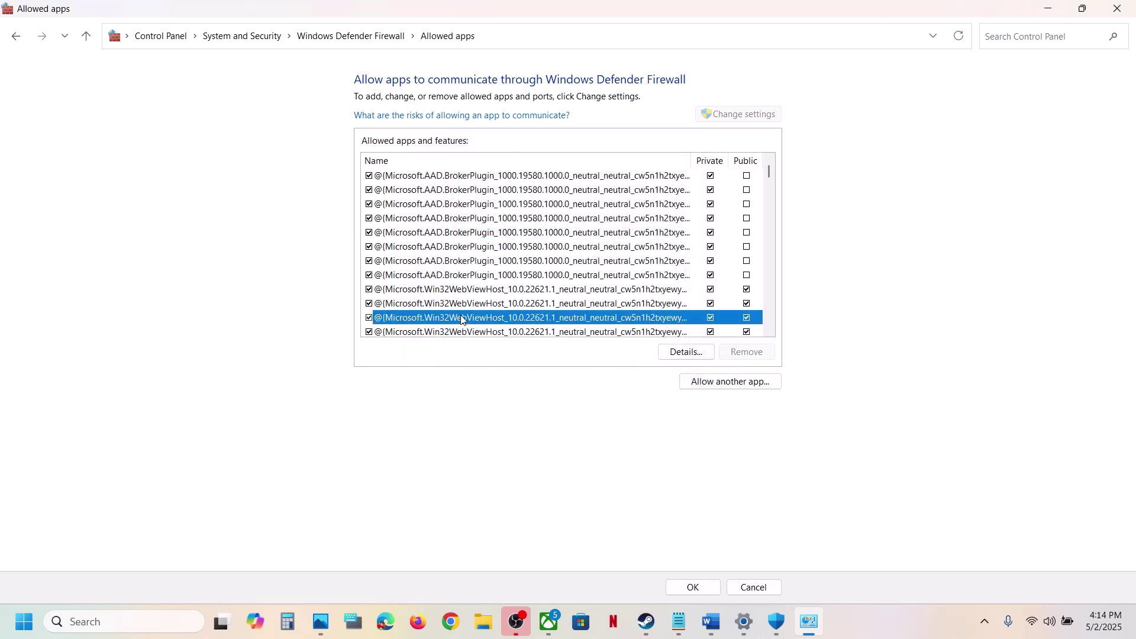
Find DARK SOULS III in the firewall's allowed apps list, and close the Allowed apps, Windows Security and Settings windows.
key(d)
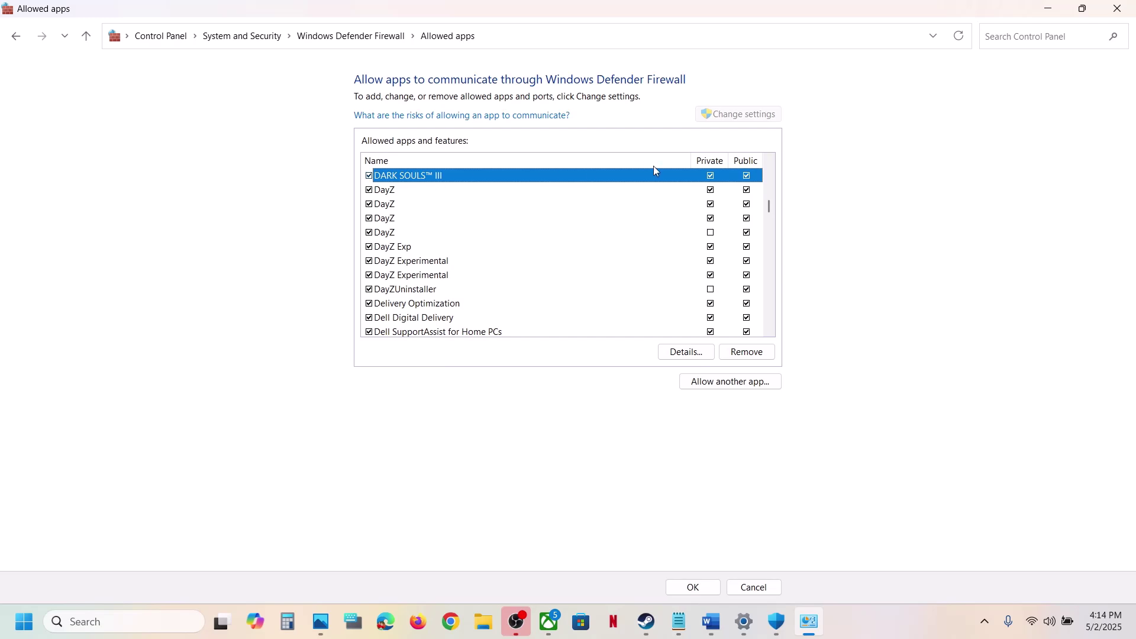
click(1117, 9)
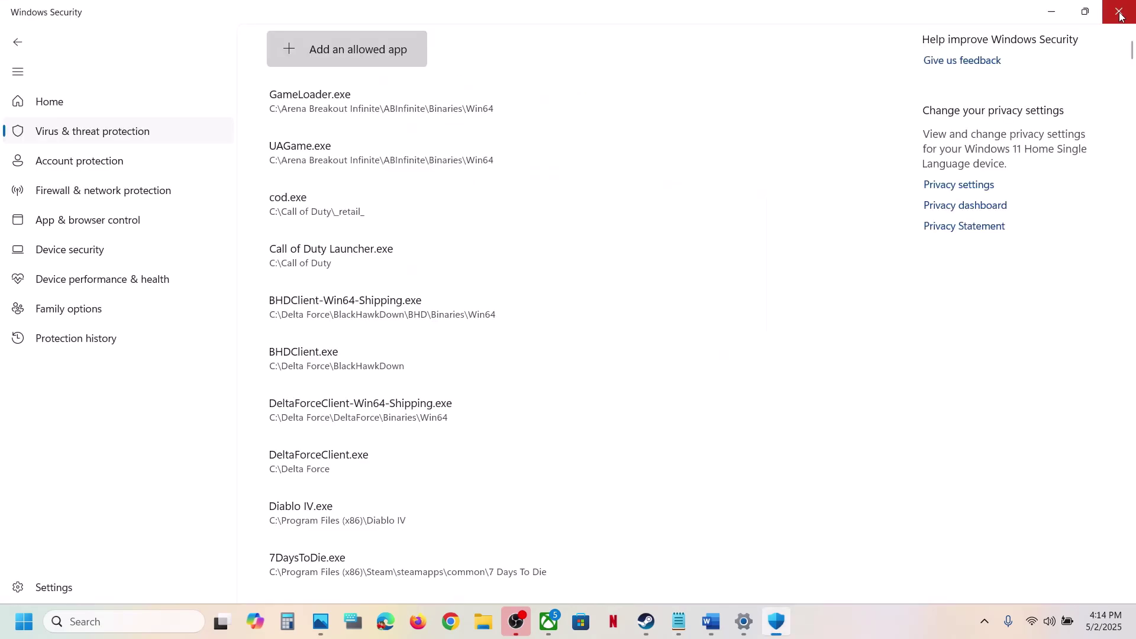
click(1119, 16)
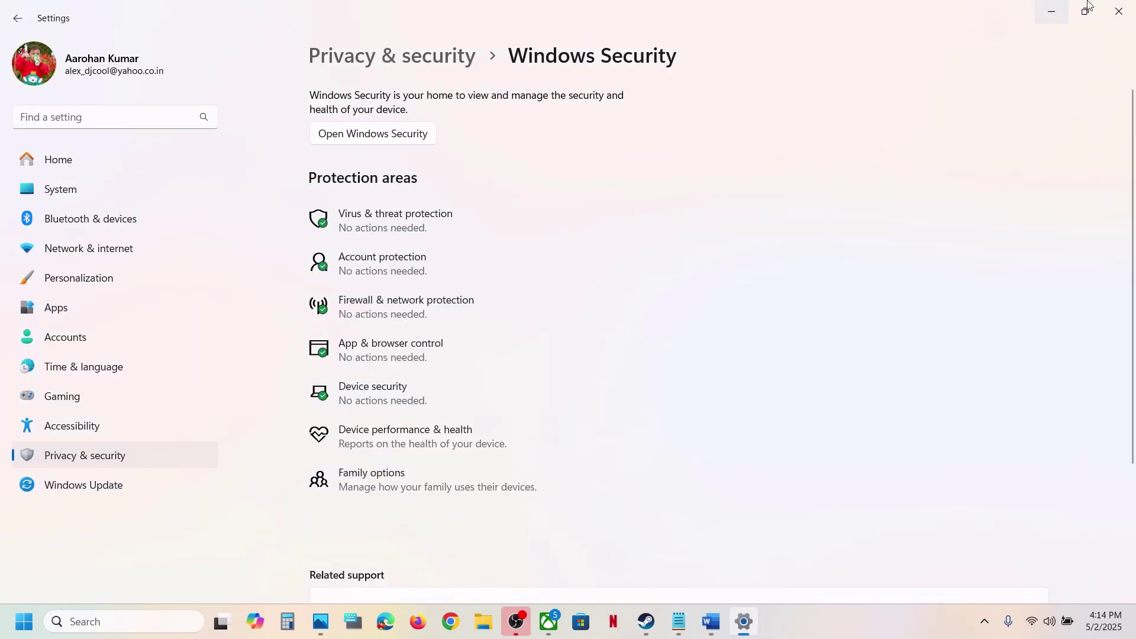
click(1120, 12)
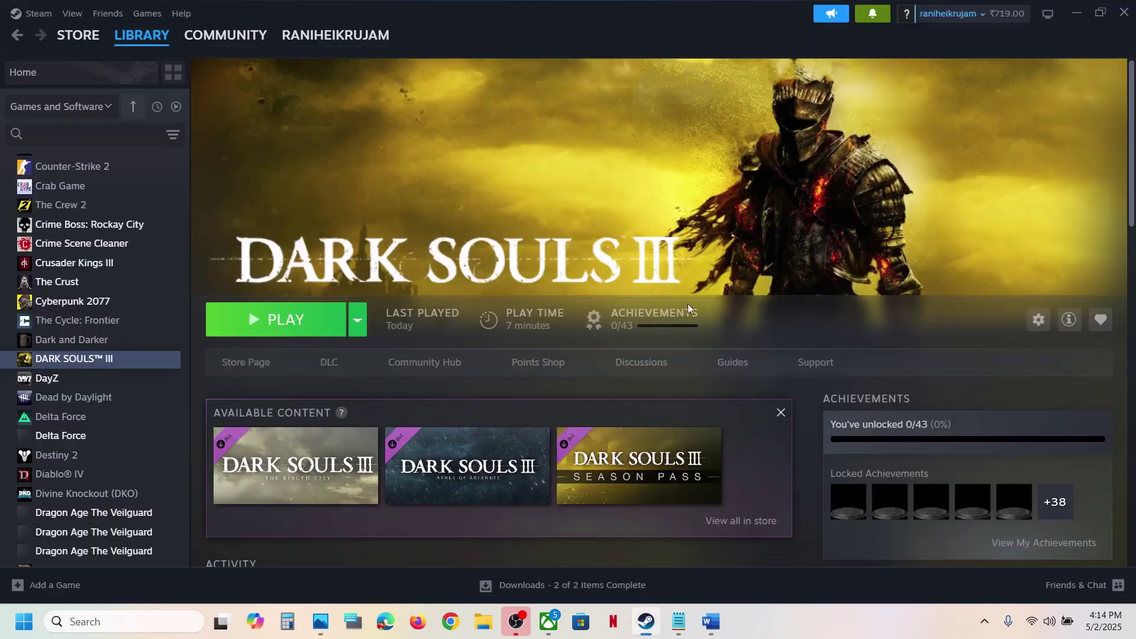
Switch to the Word troubleshooting notes, read Step 2 on running the game from its installation folder, and return to Steam.
click(711, 622)
scroll(455, 364, down, 5)
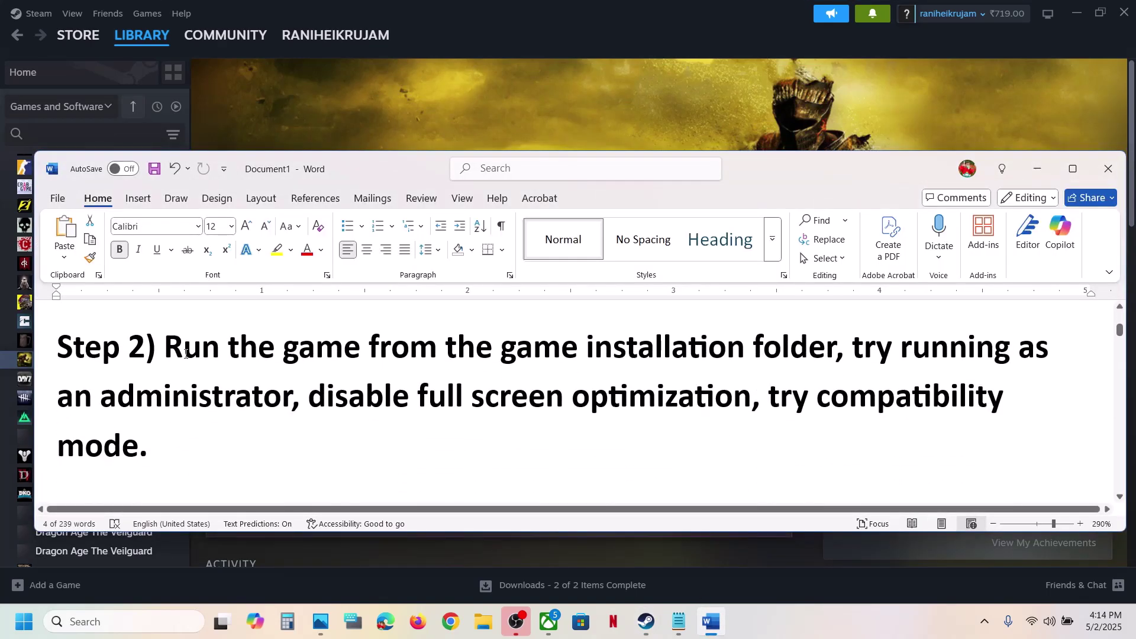
drag(169, 348, 149, 447)
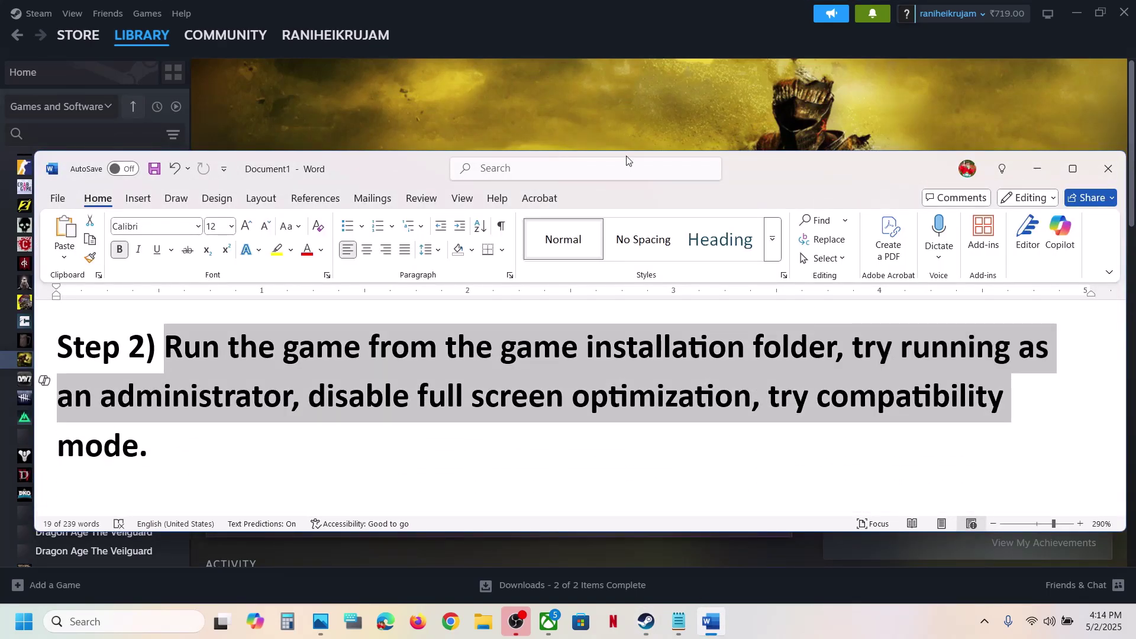
click(610, 117)
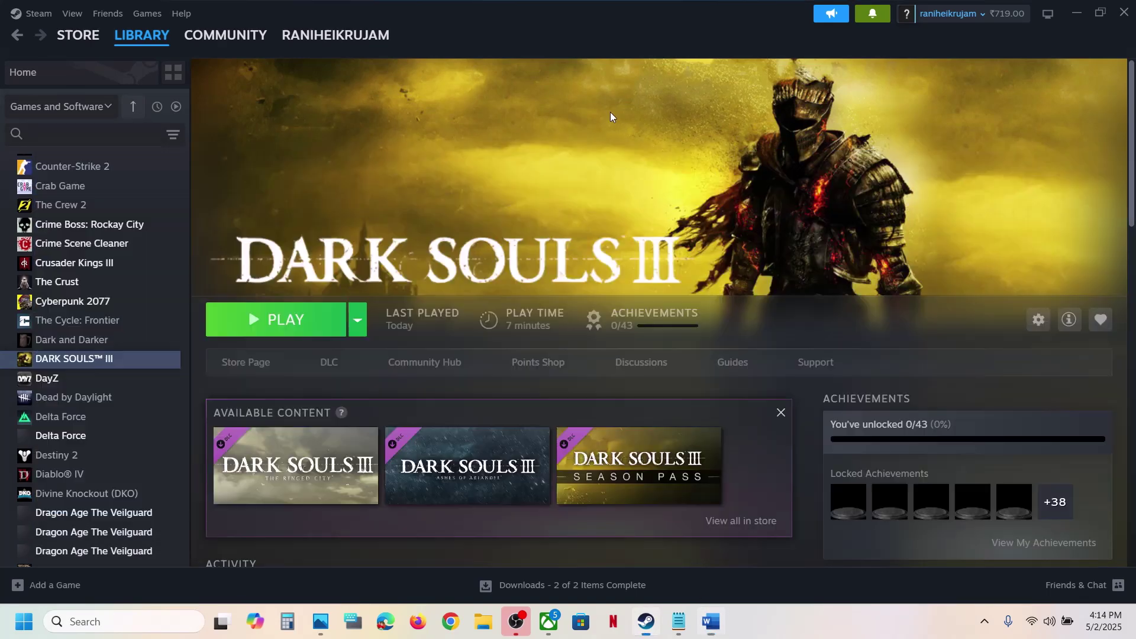
Browse the local files of DARK SOULS III from the Steam library and open its Game folder.
right_click(79, 362)
mouse_move(121, 449)
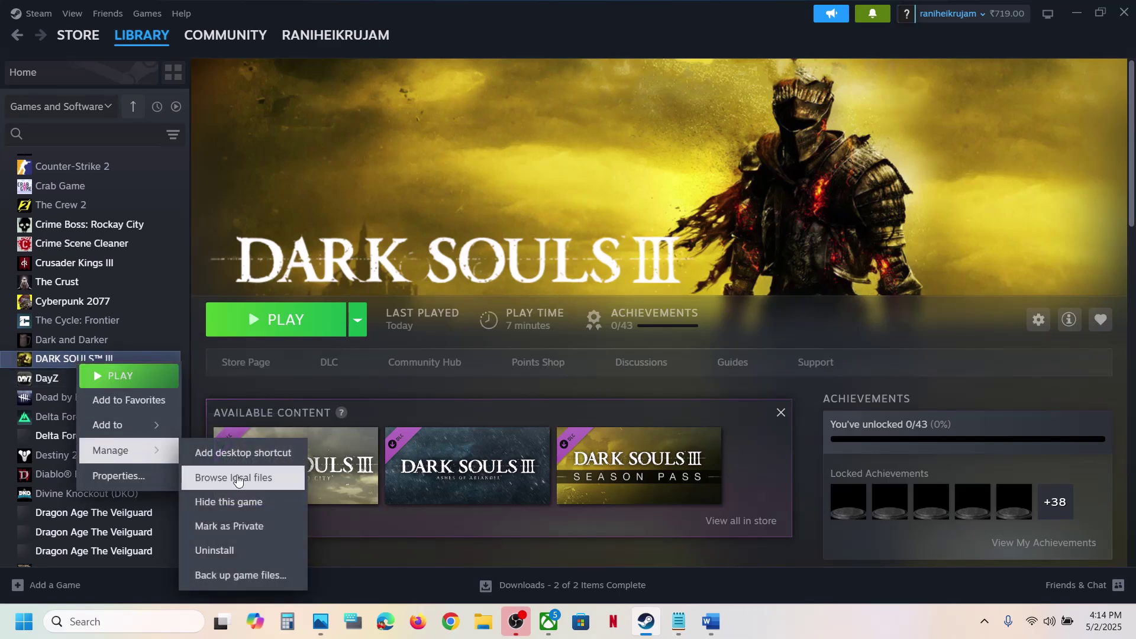
click(237, 478)
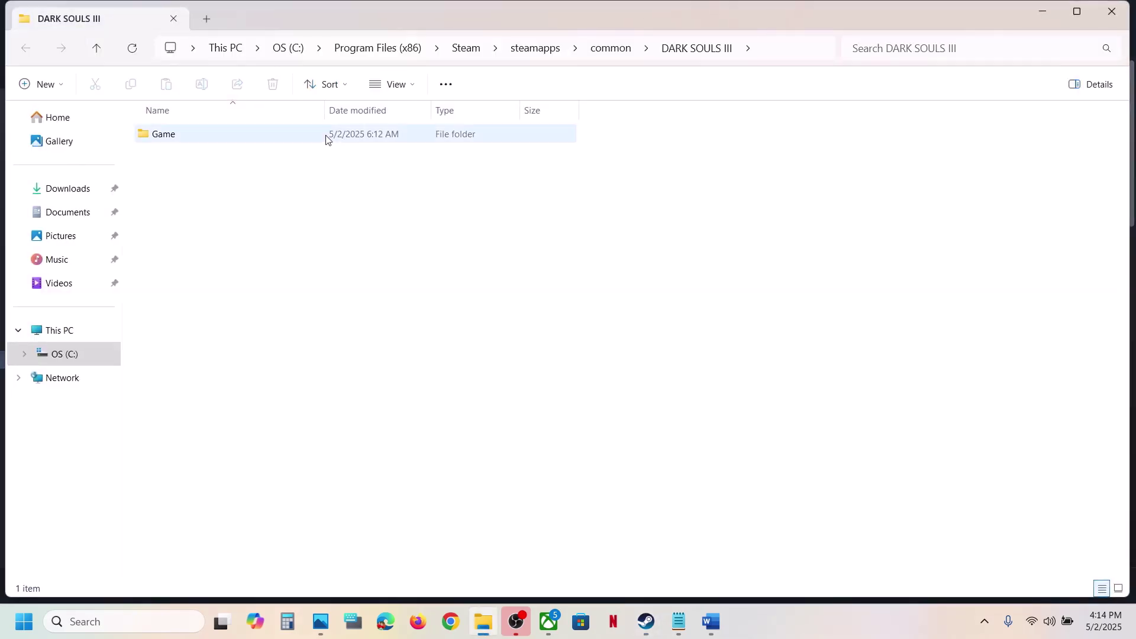
double_click(182, 144)
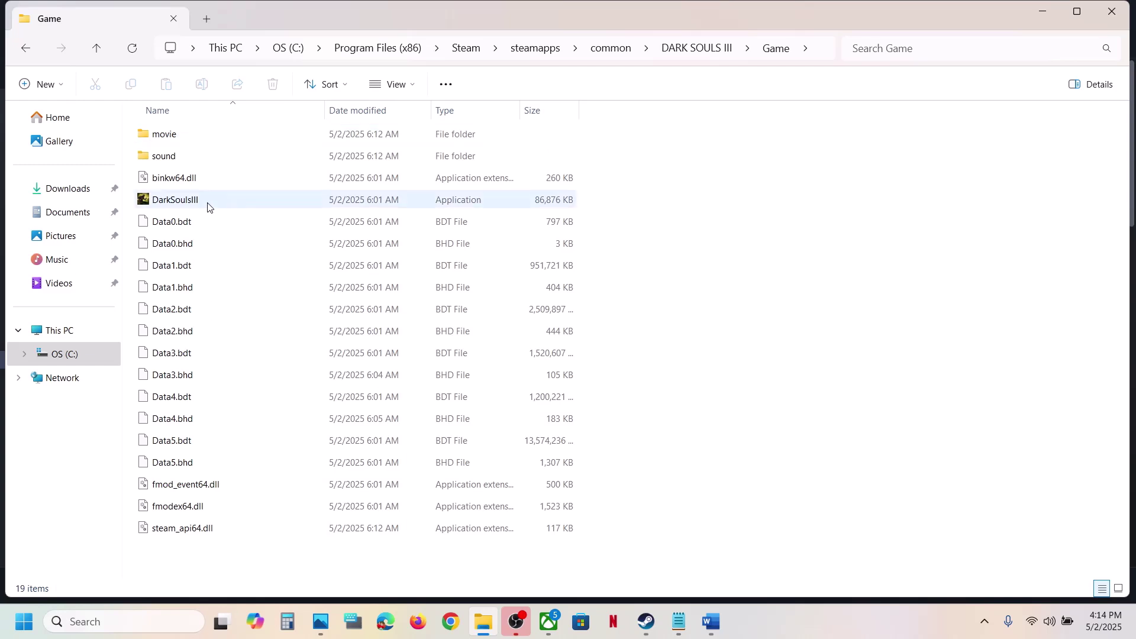
click(204, 207)
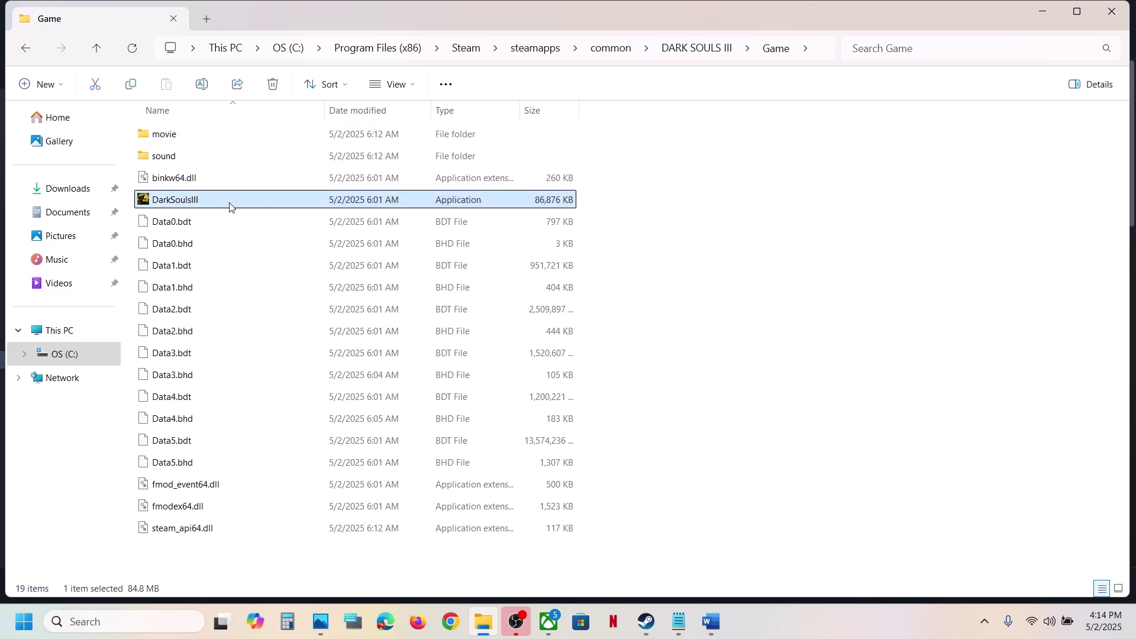
right_click(229, 206)
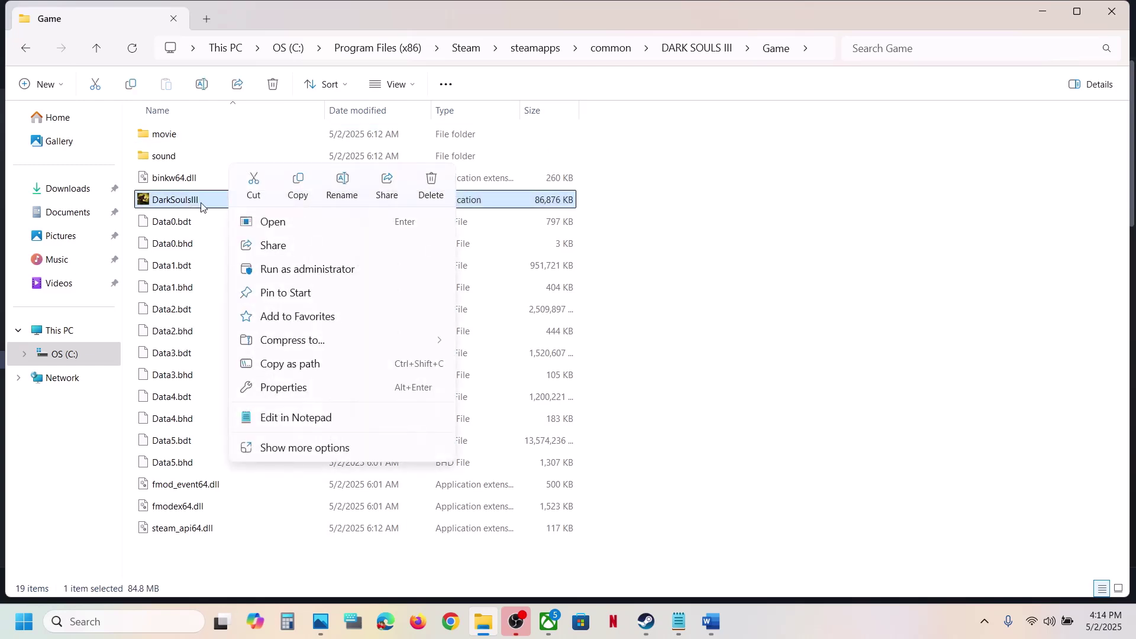
click(710, 226)
click(710, 225)
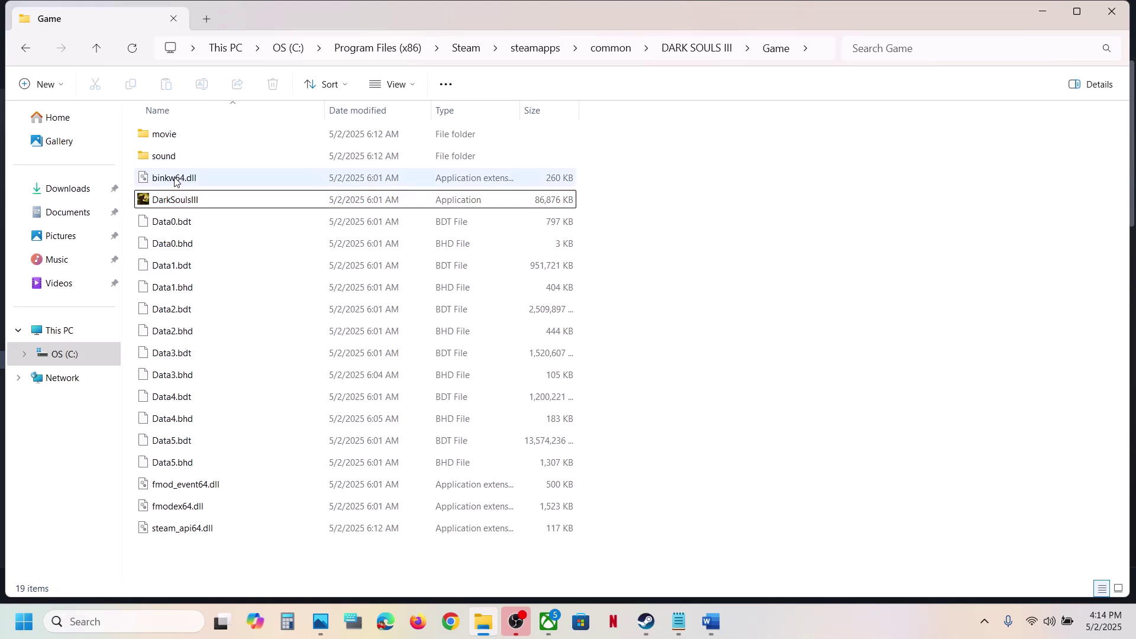
right_click(217, 204)
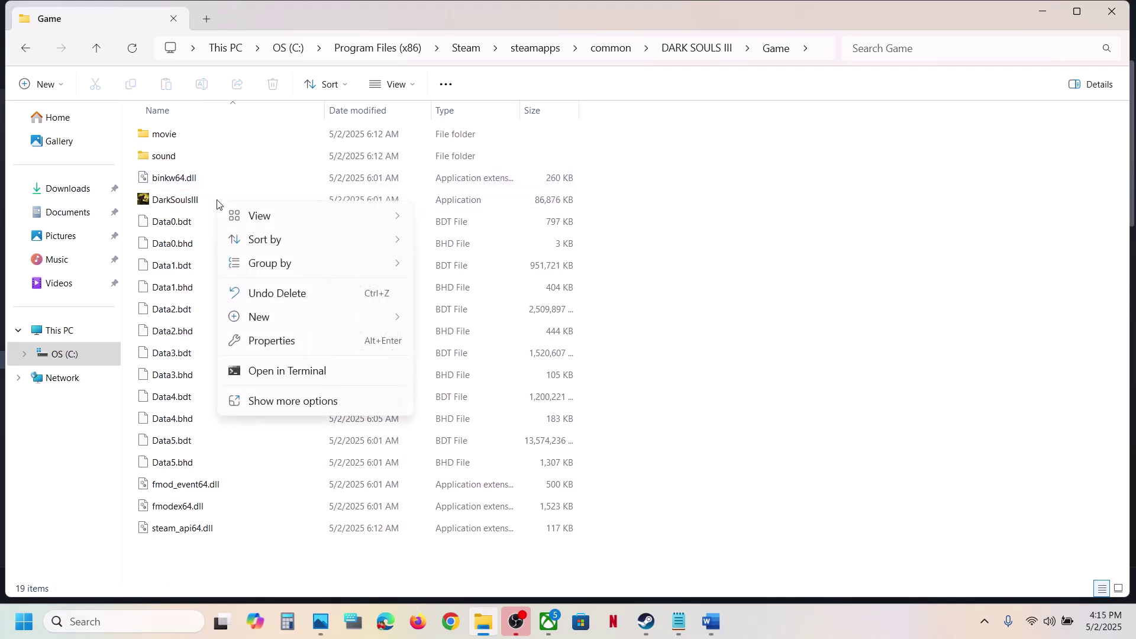
Set the DarkSoulsIII application to run as an administrator in its compatibility properties and apply the change.
click(193, 203)
right_click(194, 203)
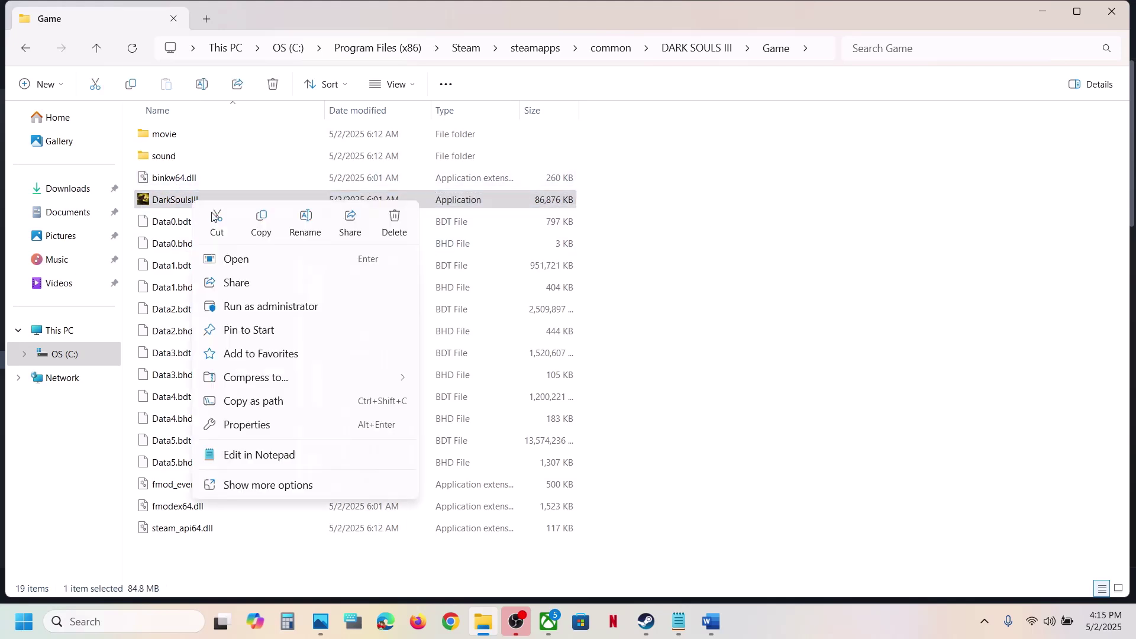
click(253, 423)
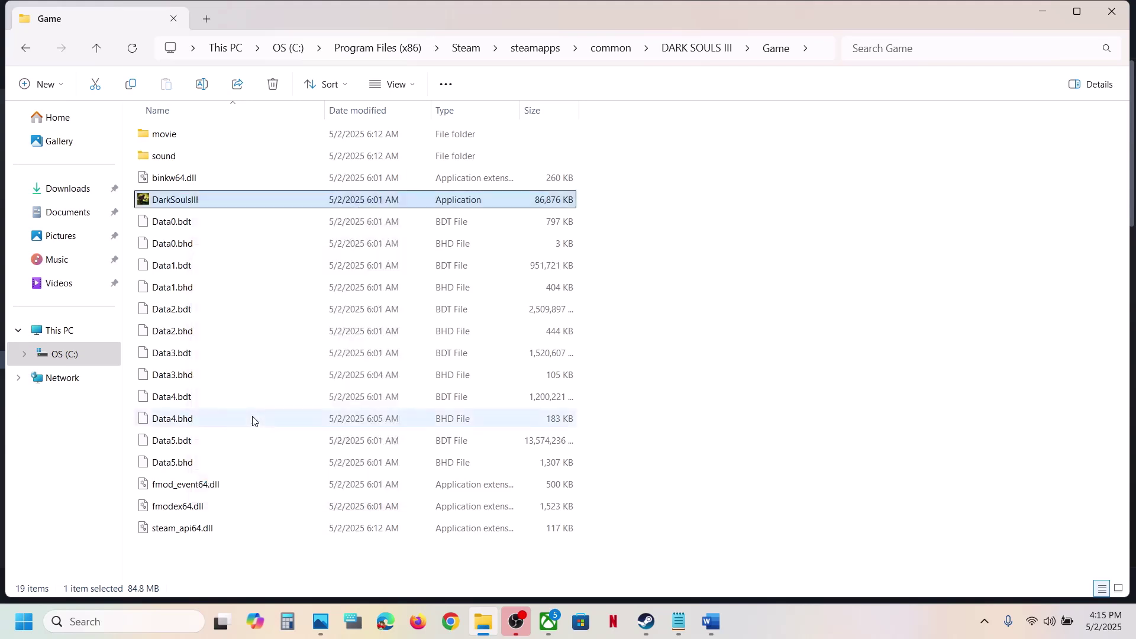
click(335, 236)
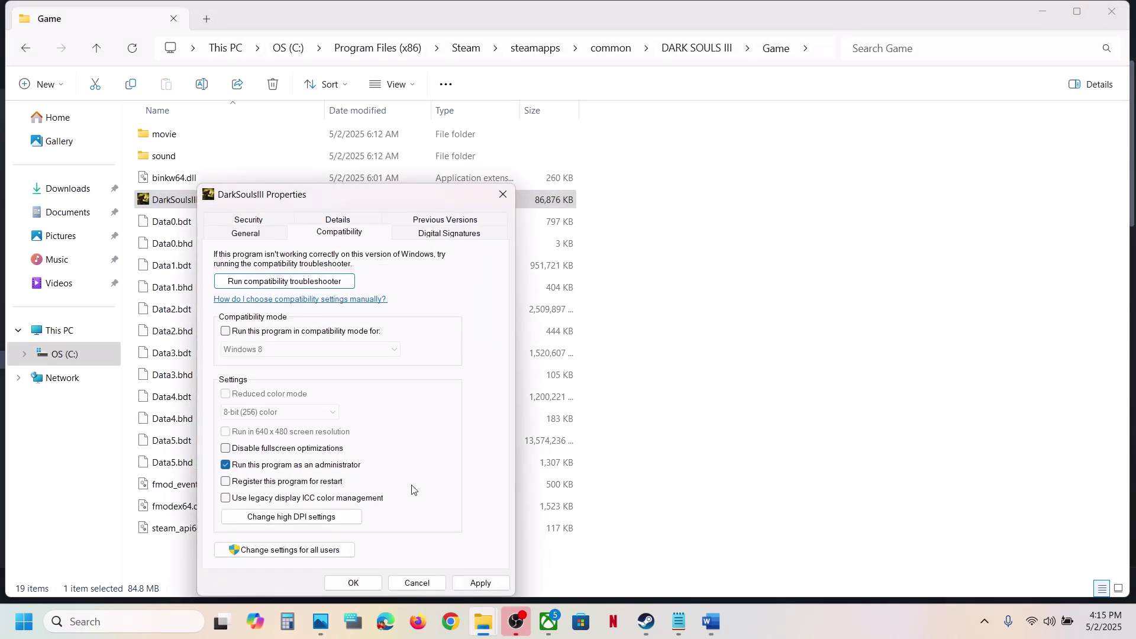
click(467, 582)
click(354, 583)
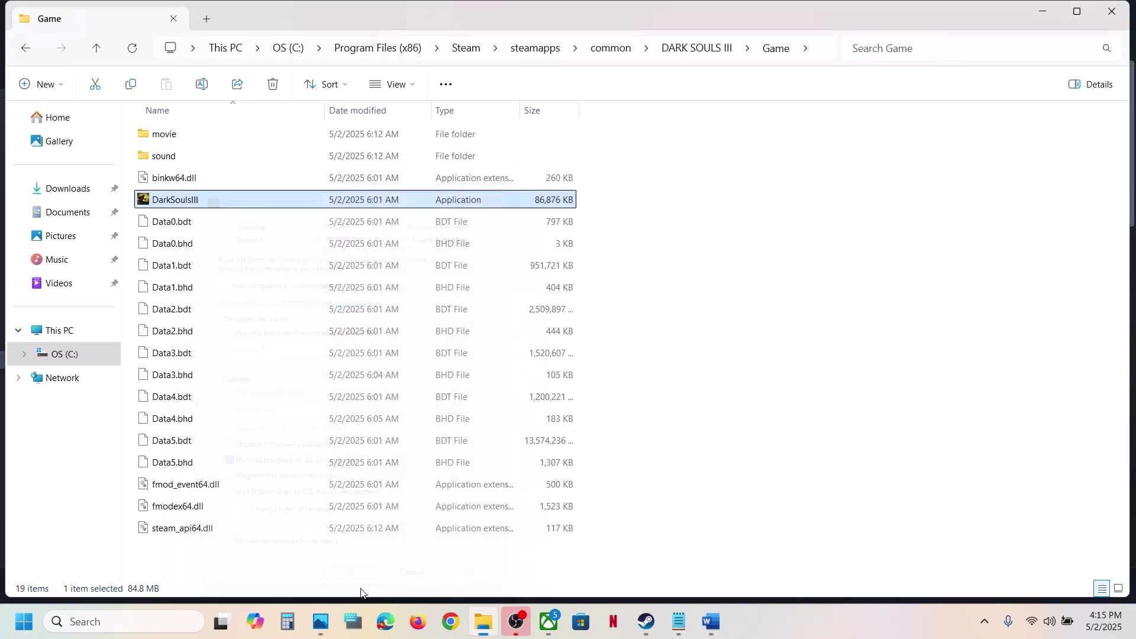
Enable compatibility mode for Windows 8 in the DarkSoulsIII application's properties and confirm.
right_click(223, 198)
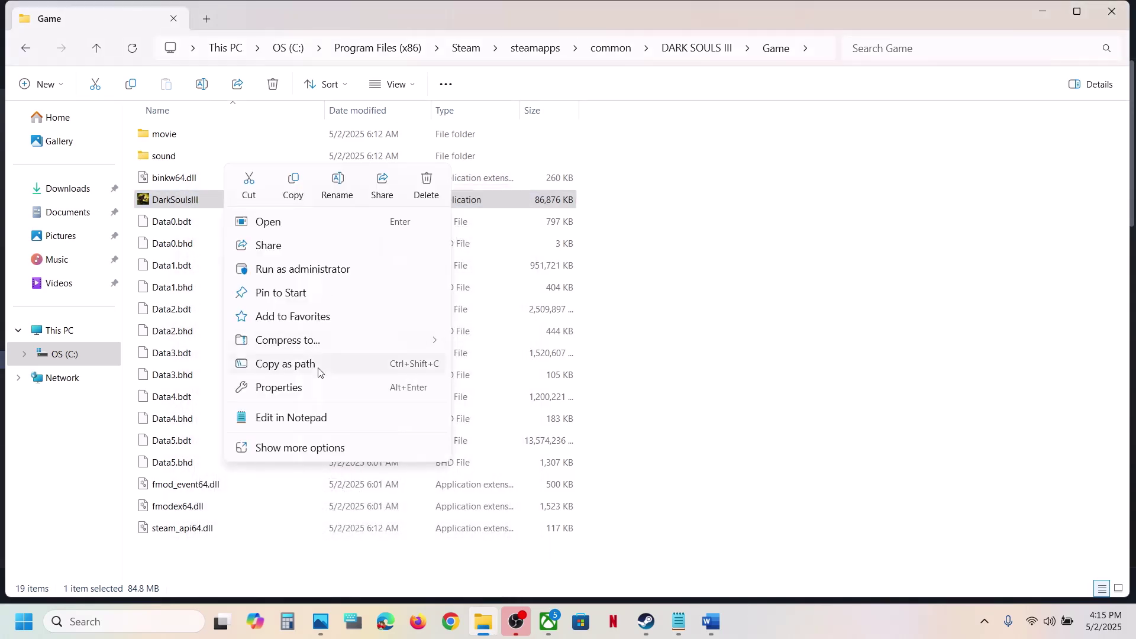
click(290, 388)
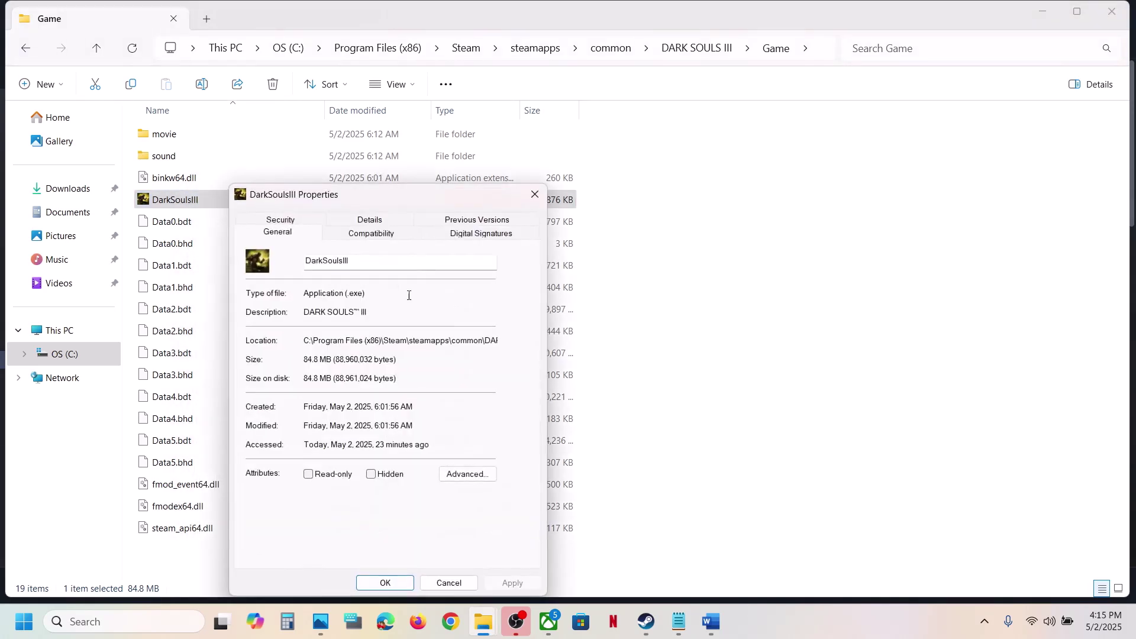
click(376, 234)
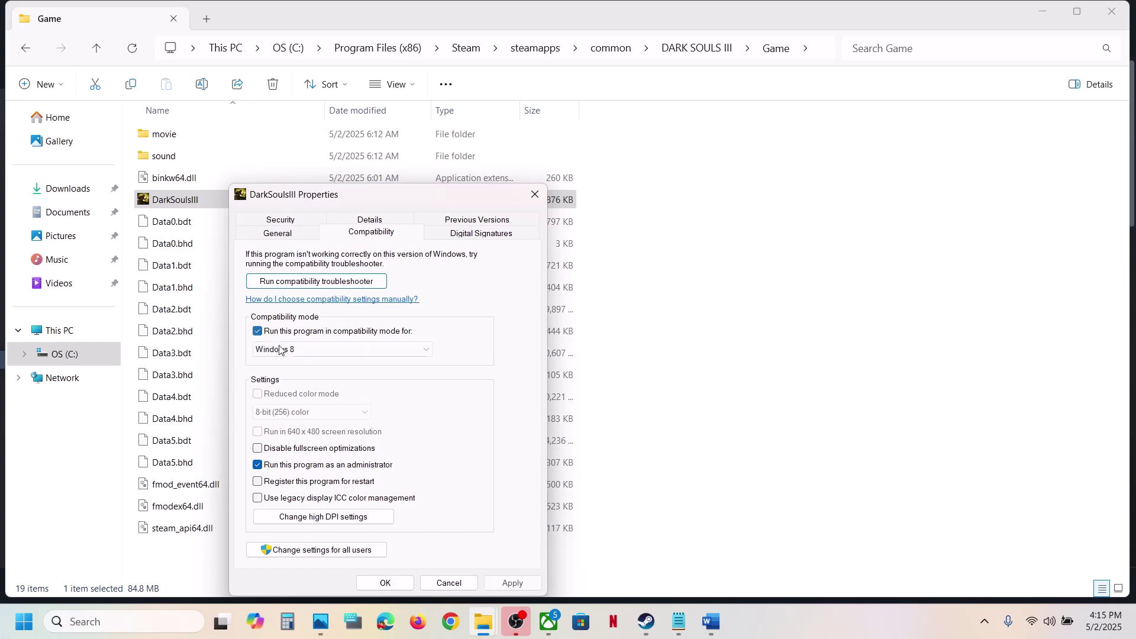
click(385, 583)
Change the DarkSoulsIII application's compatibility mode to Windows 7, disable fullscreen optimizations, and apply the settings.
right_click(271, 202)
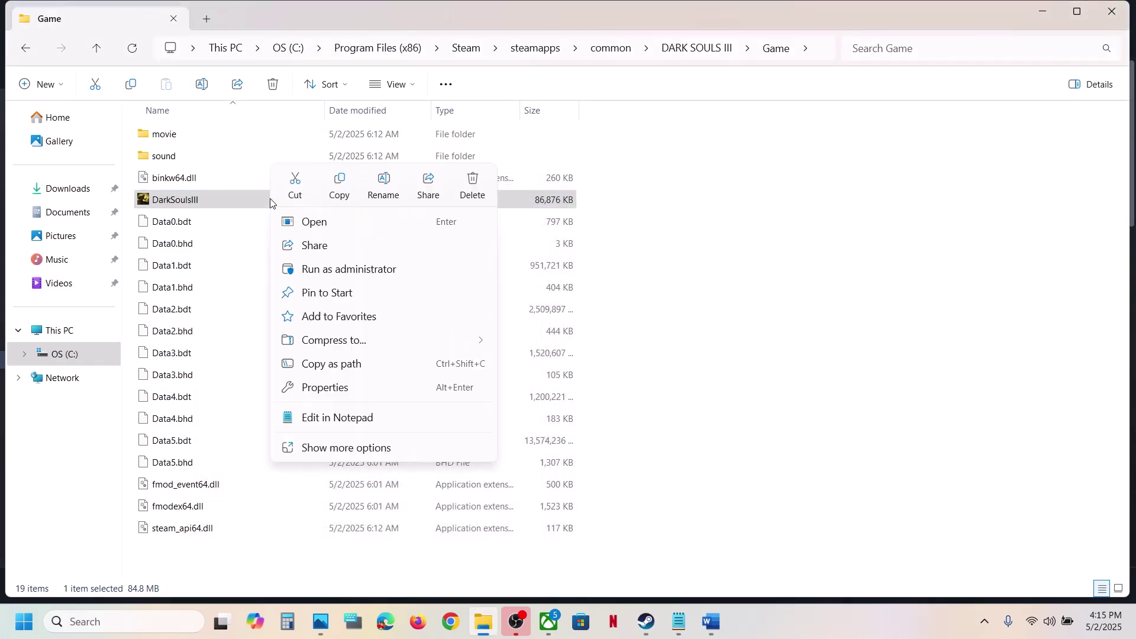
click(350, 390)
click(407, 238)
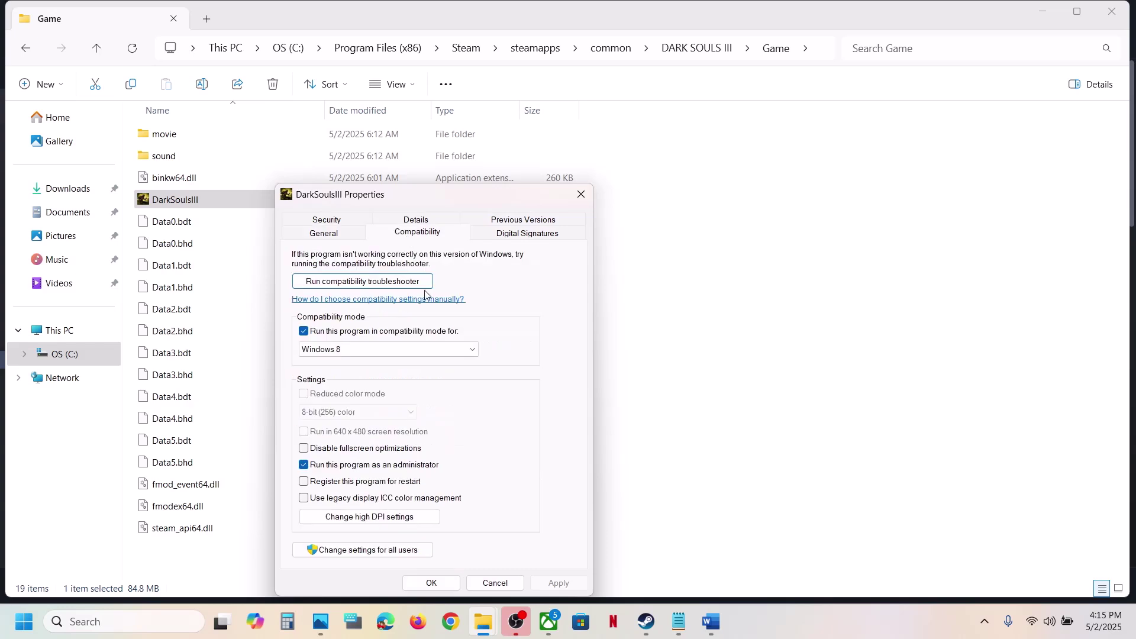
click(365, 352)
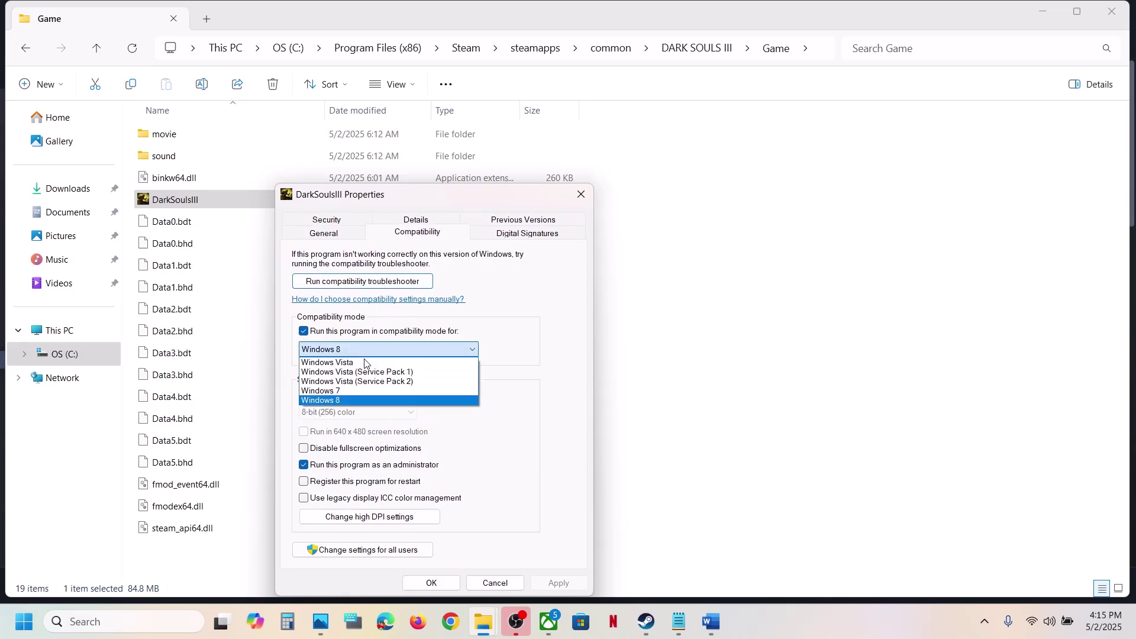
click(367, 392)
click(545, 585)
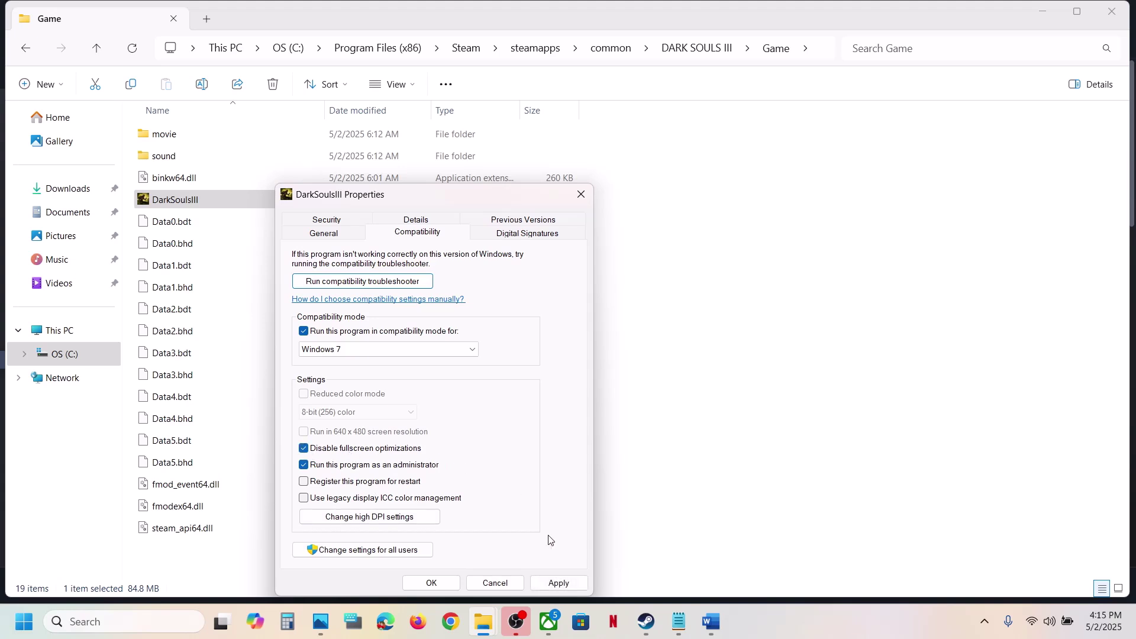
click(557, 583)
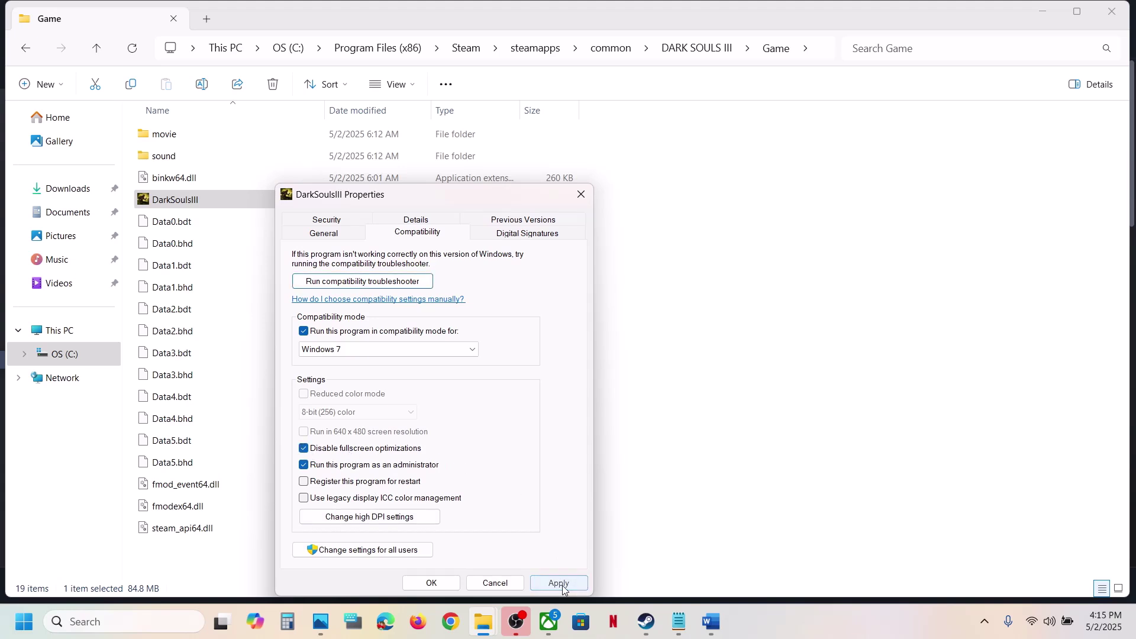
click(432, 582)
Turn off compatibility mode, Disable fullscreen optimizations and Run this program as an administrator for the DarkSoulsIII application, and apply.
right_click(214, 201)
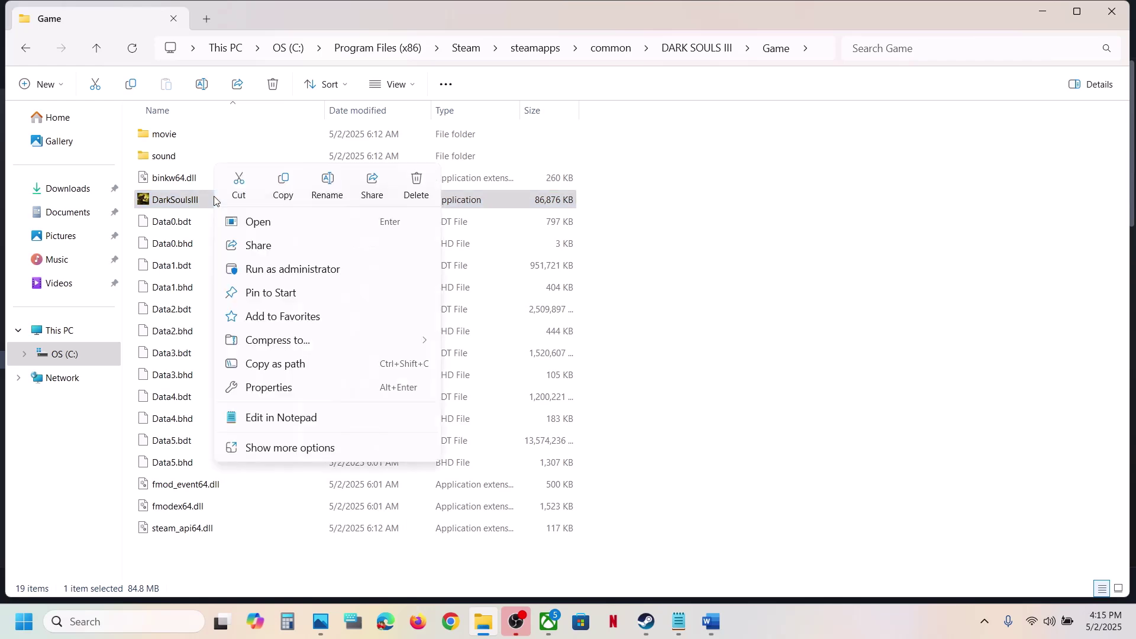
click(266, 387)
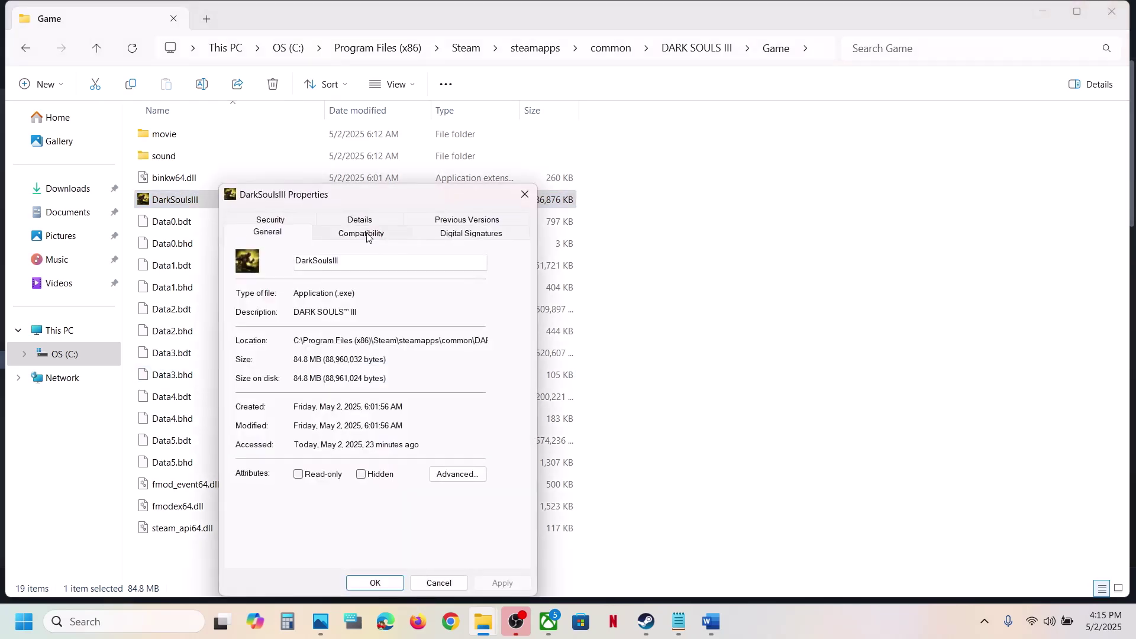
click(367, 234)
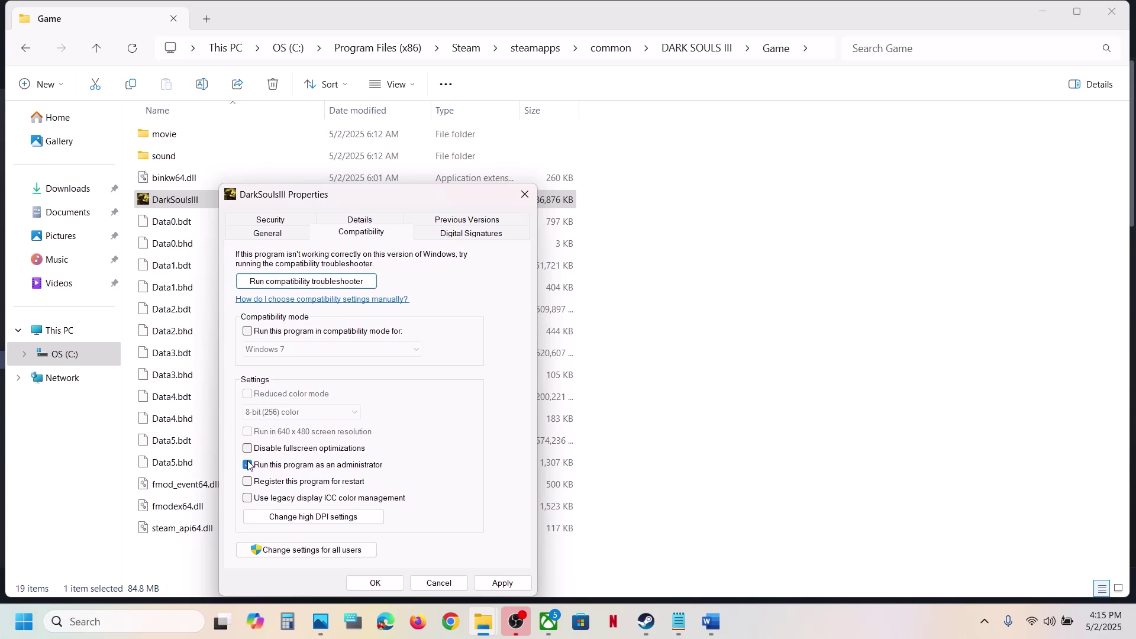
click(501, 582)
click(376, 581)
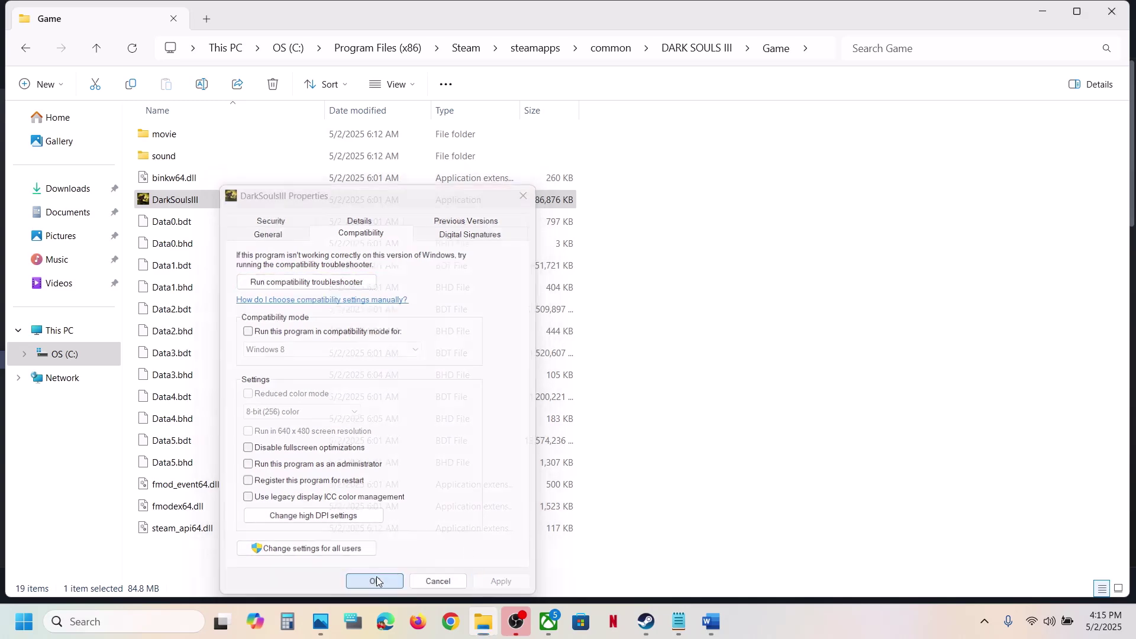
Switch to the Word troubleshooting notes and read Step 3 on backing up and renaming the save game files.
click(649, 628)
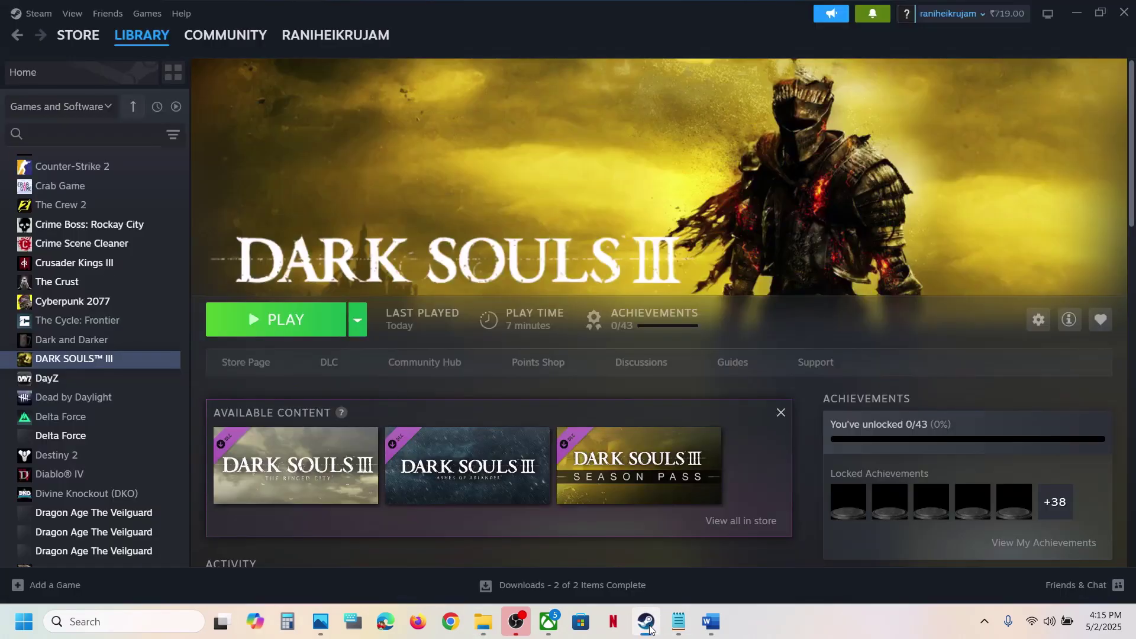
click(711, 621)
scroll(452, 365, down, 2)
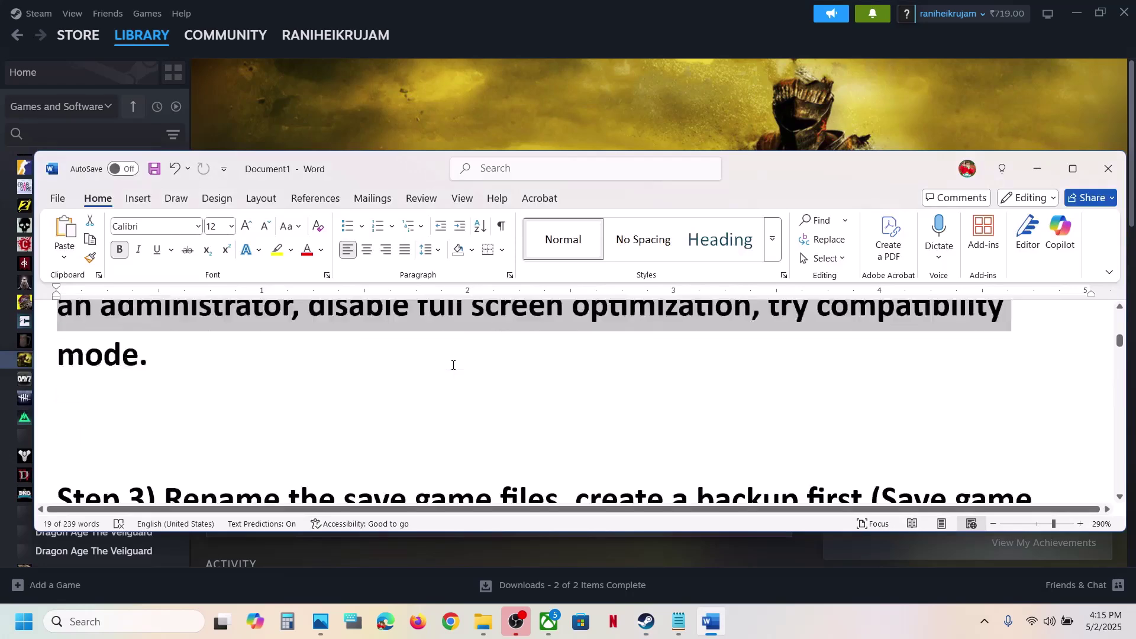
scroll(452, 365, down, 2)
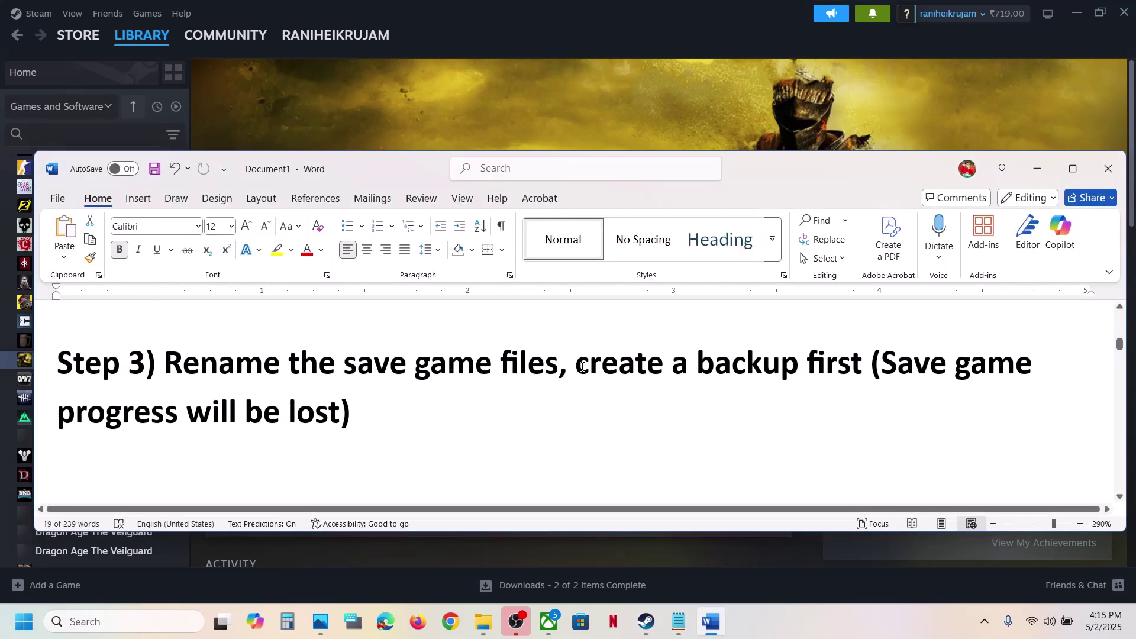
drag(576, 366, 869, 368)
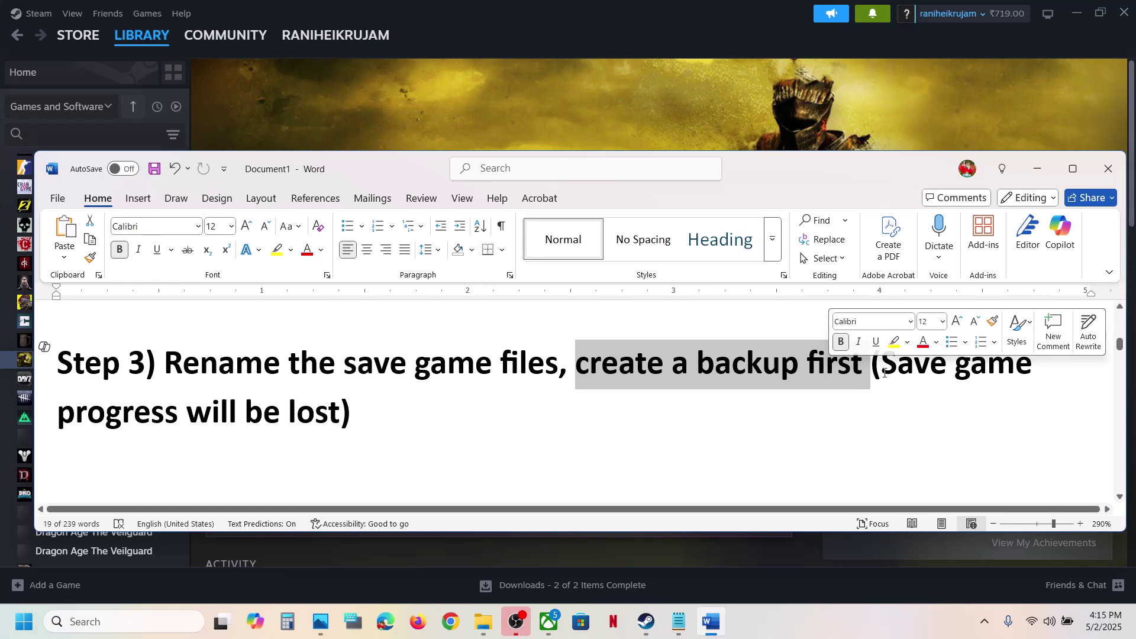
drag(884, 372, 357, 403)
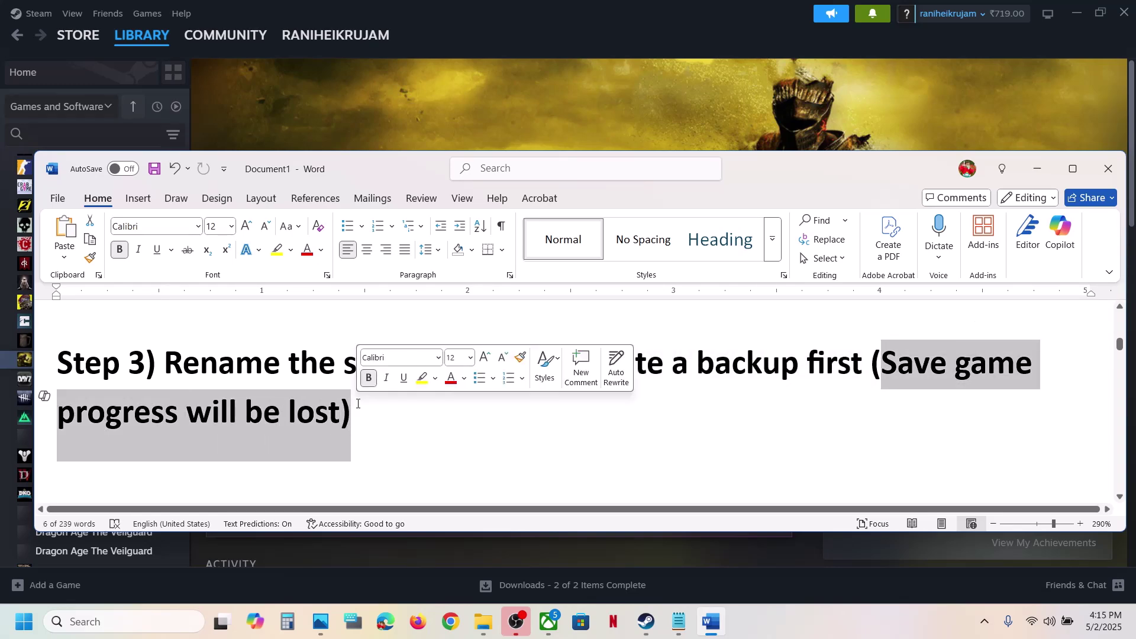
Switch to File Explorer and open the user's profile folder inside Users on the OS (C:) drive.
click(414, 413)
click(492, 134)
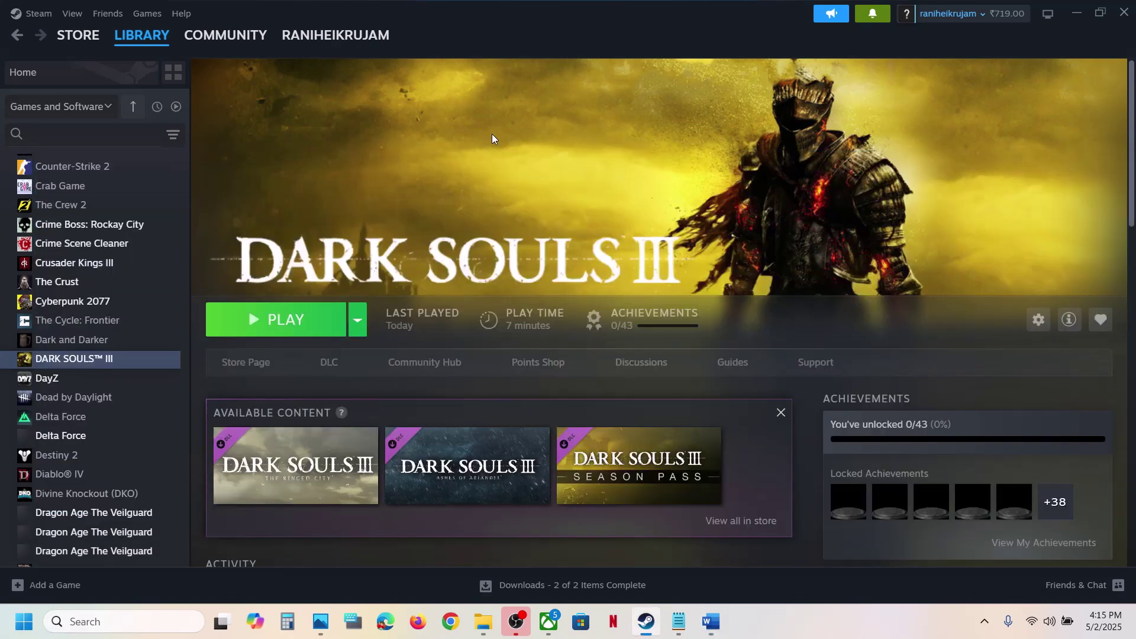
click(484, 628)
click(70, 333)
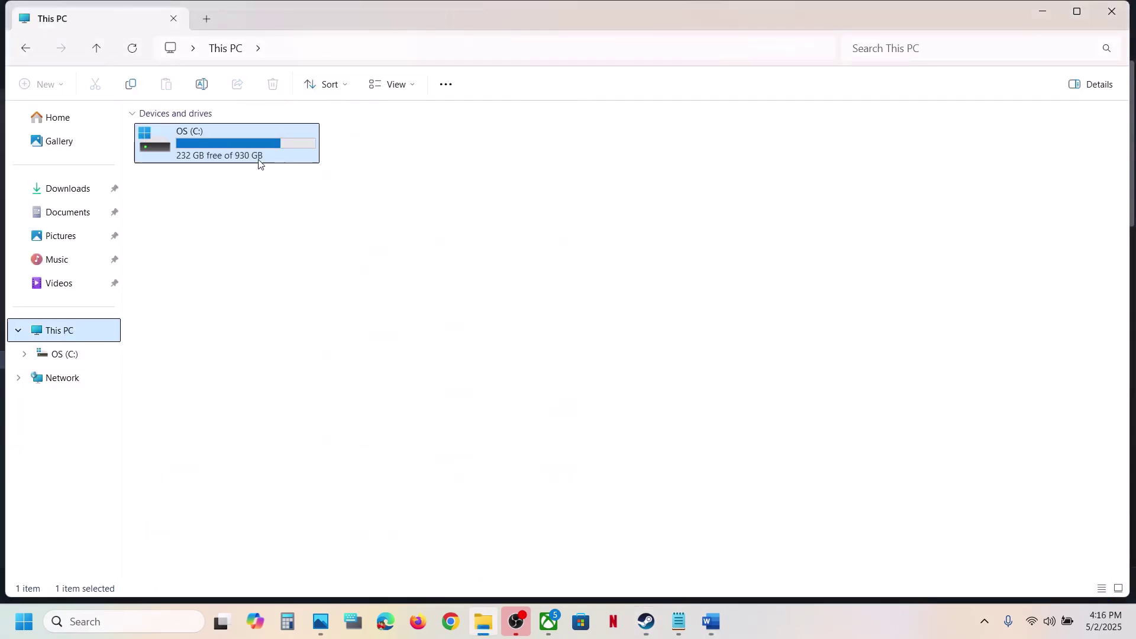
double_click(231, 160)
scroll(246, 321, down, 2)
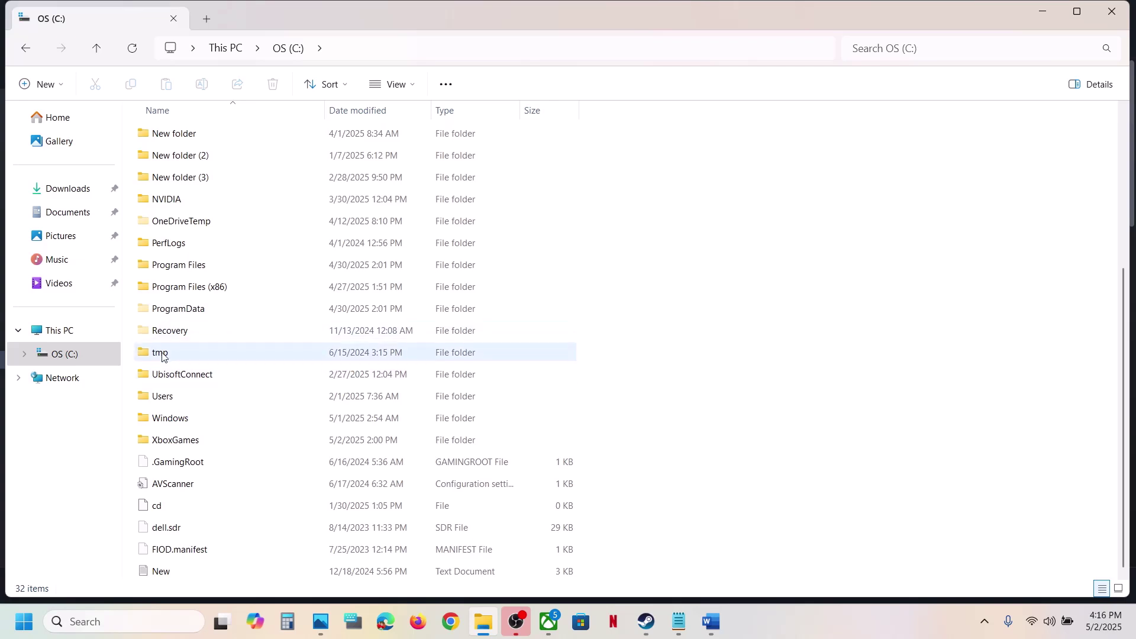
double_click(169, 395)
double_click(177, 133)
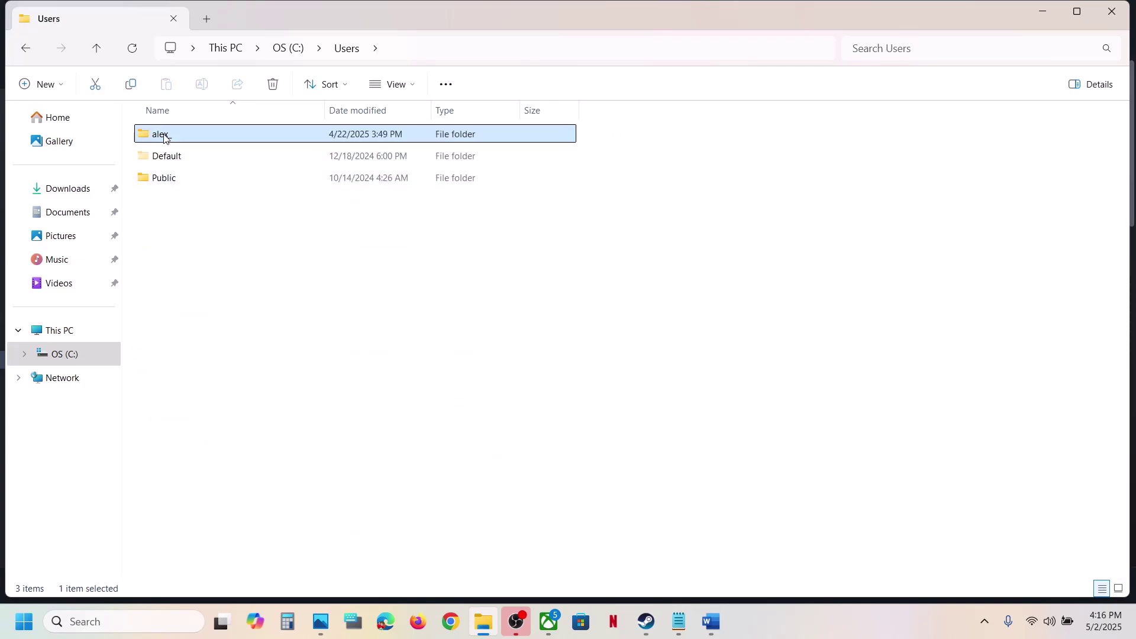
Check that hidden items are set to show, and open the Roaming folder inside AppData.
click(175, 287)
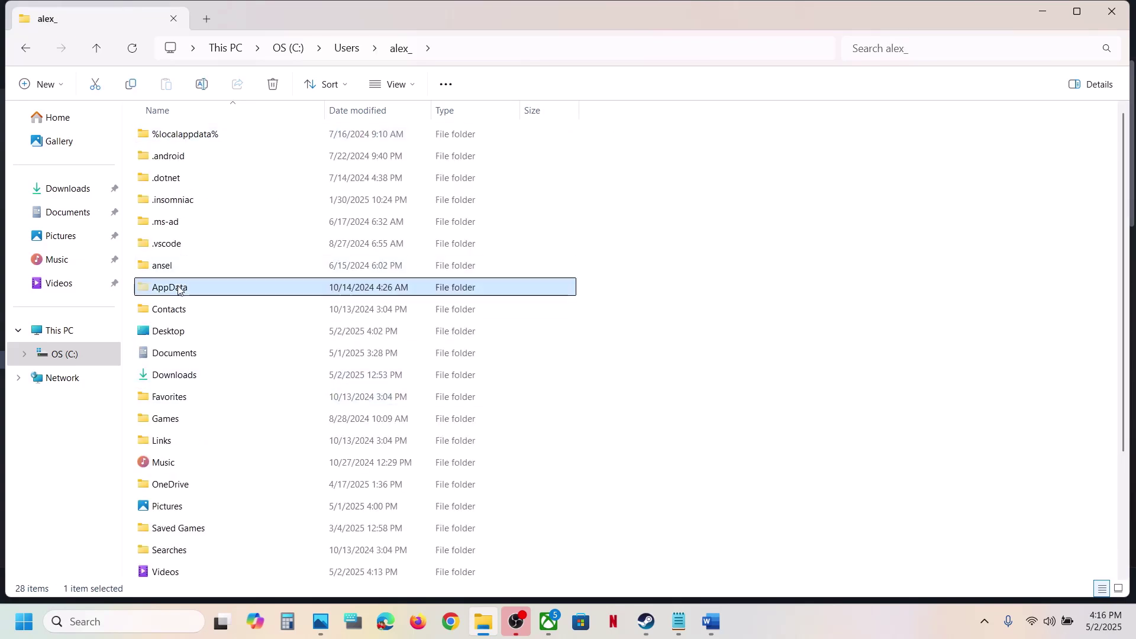
click(413, 88)
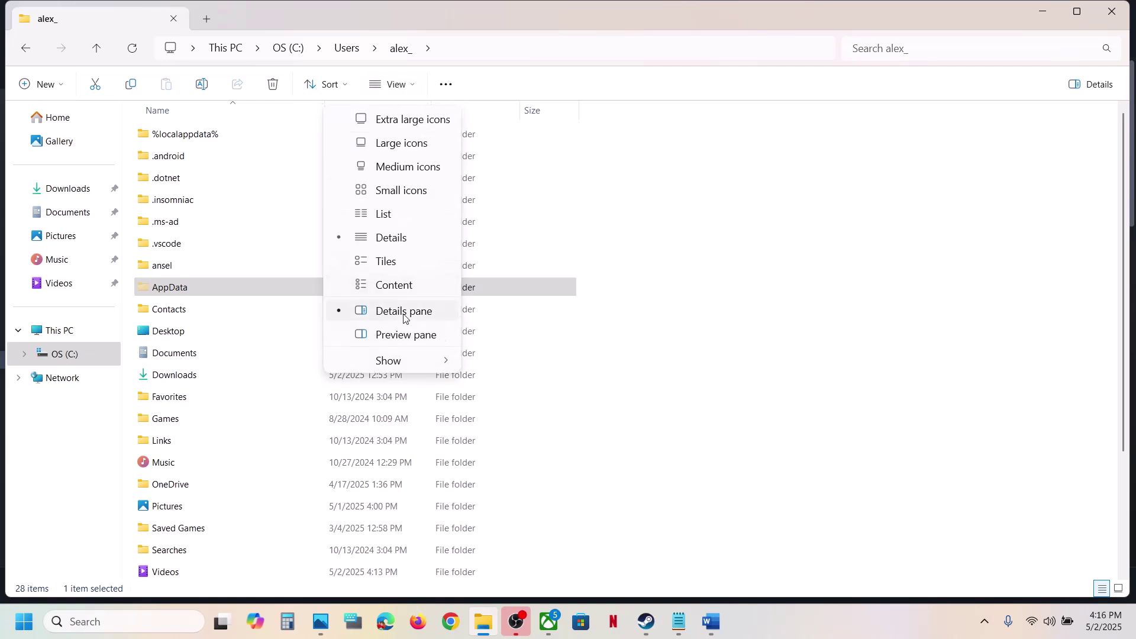
mouse_move(385, 362)
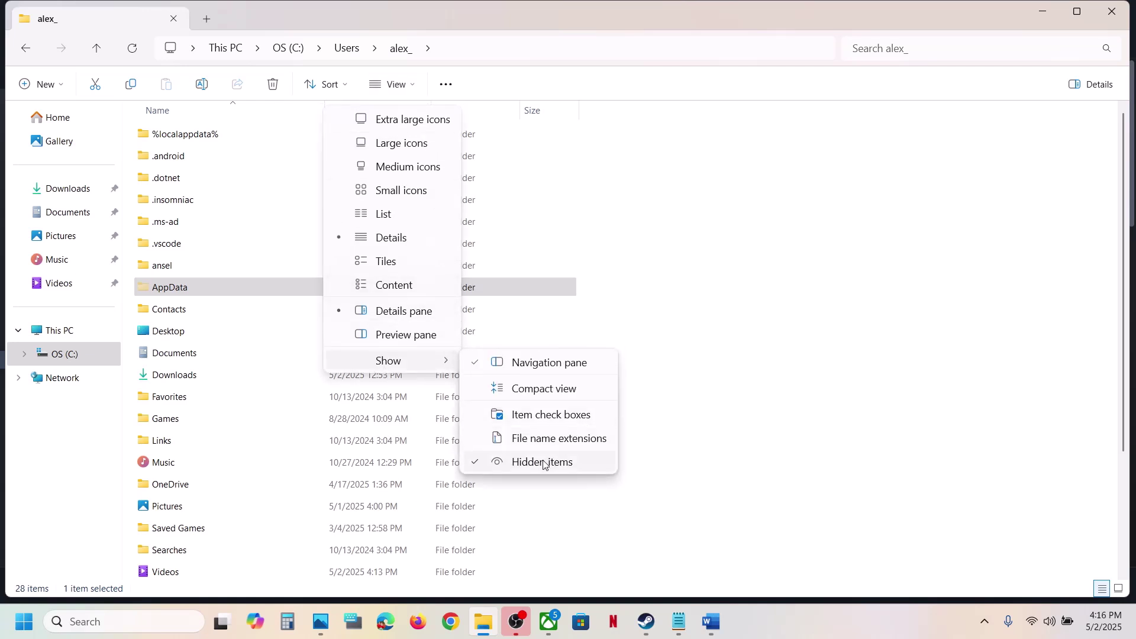
double_click(193, 289)
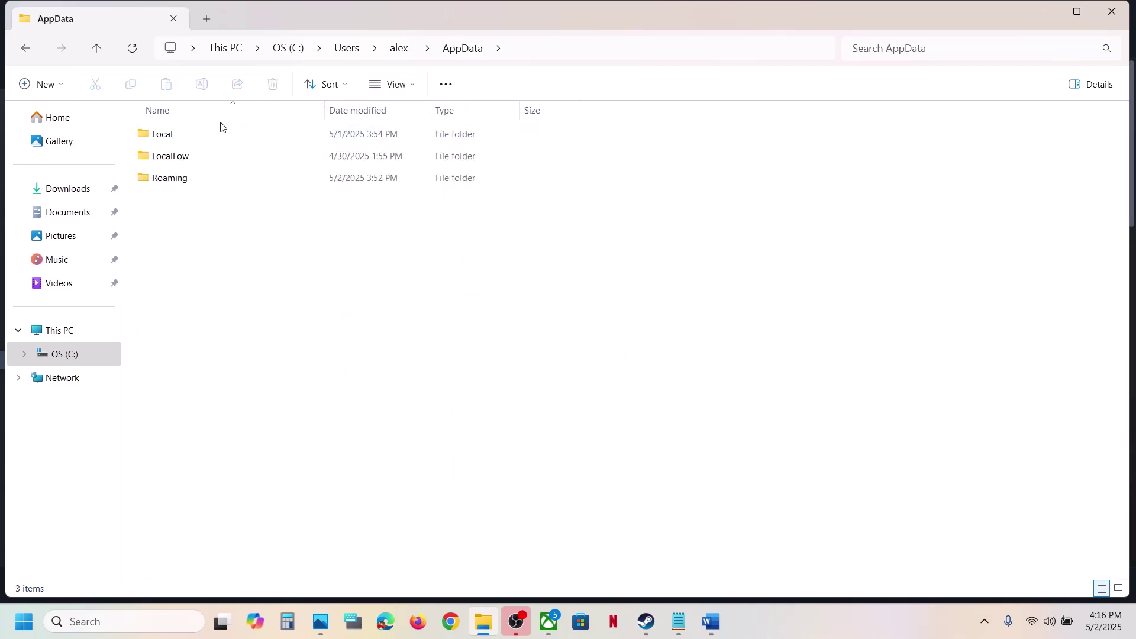
double_click(189, 178)
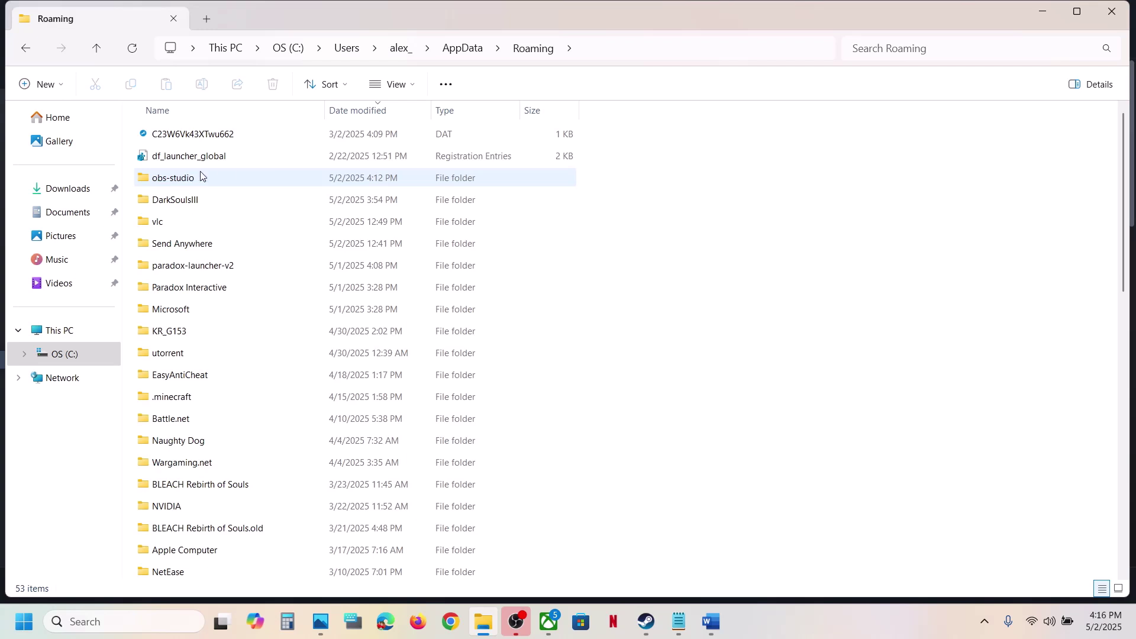
Back up the DarkSoulsIII save folder by copying it from Roaming to the desktop.
click(188, 200)
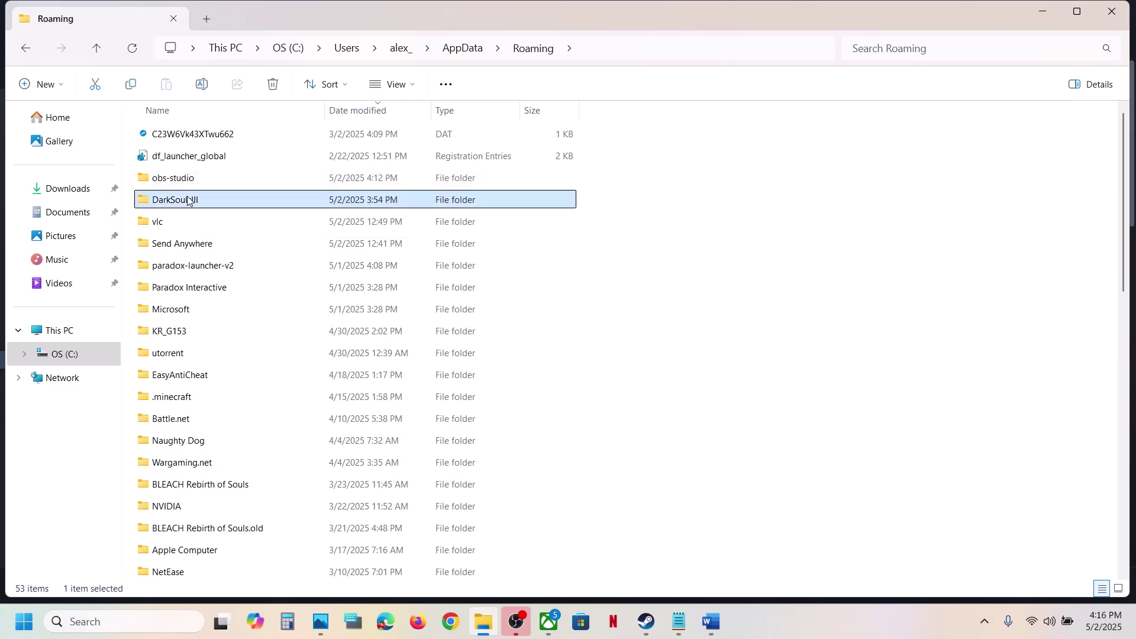
right_click(208, 205)
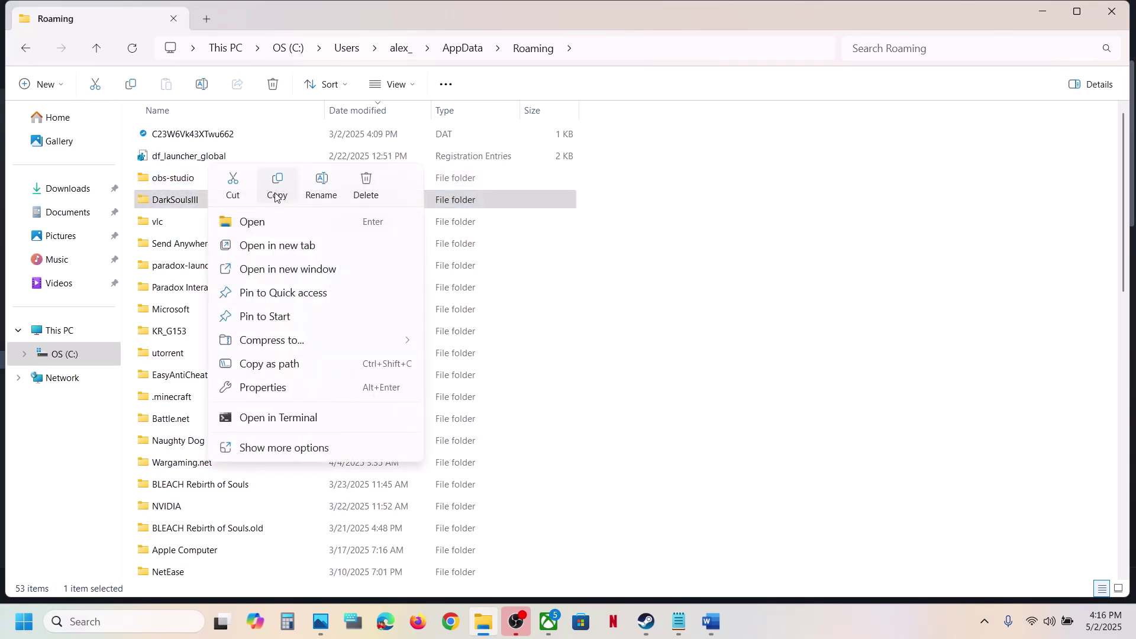
click(276, 195)
key(super+d)
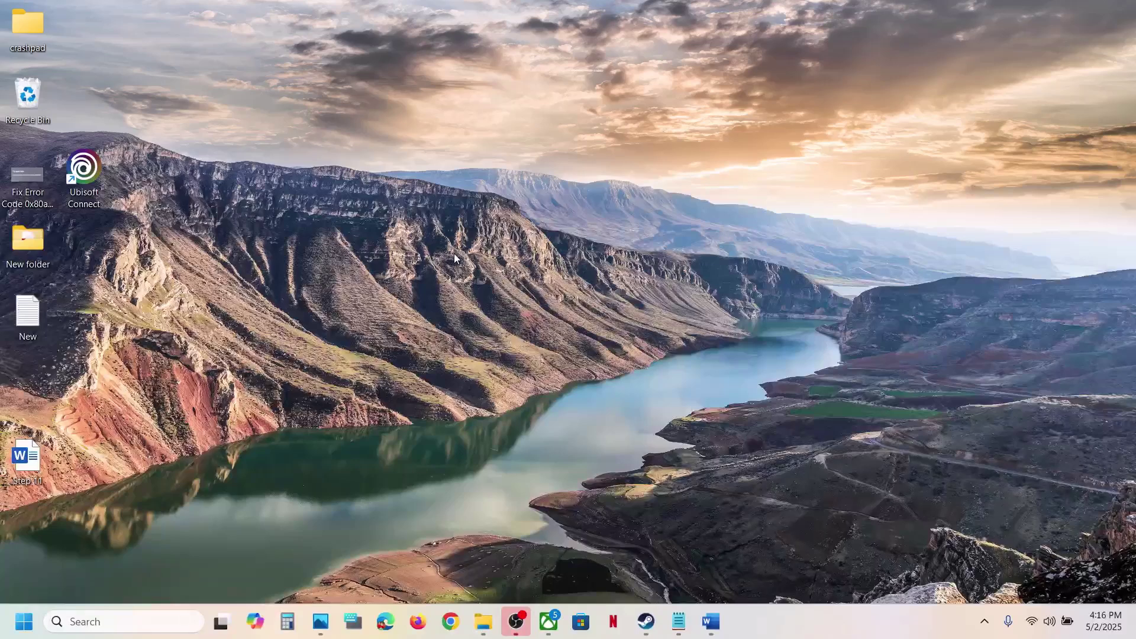
key(ctrl+v)
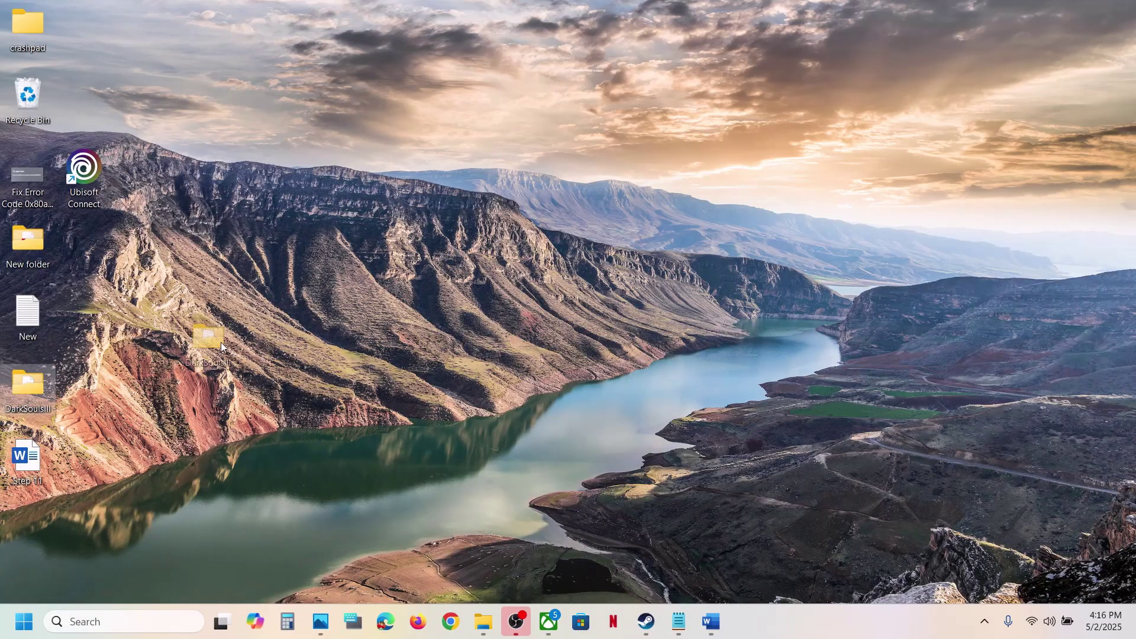
drag(528, 233, 541, 251)
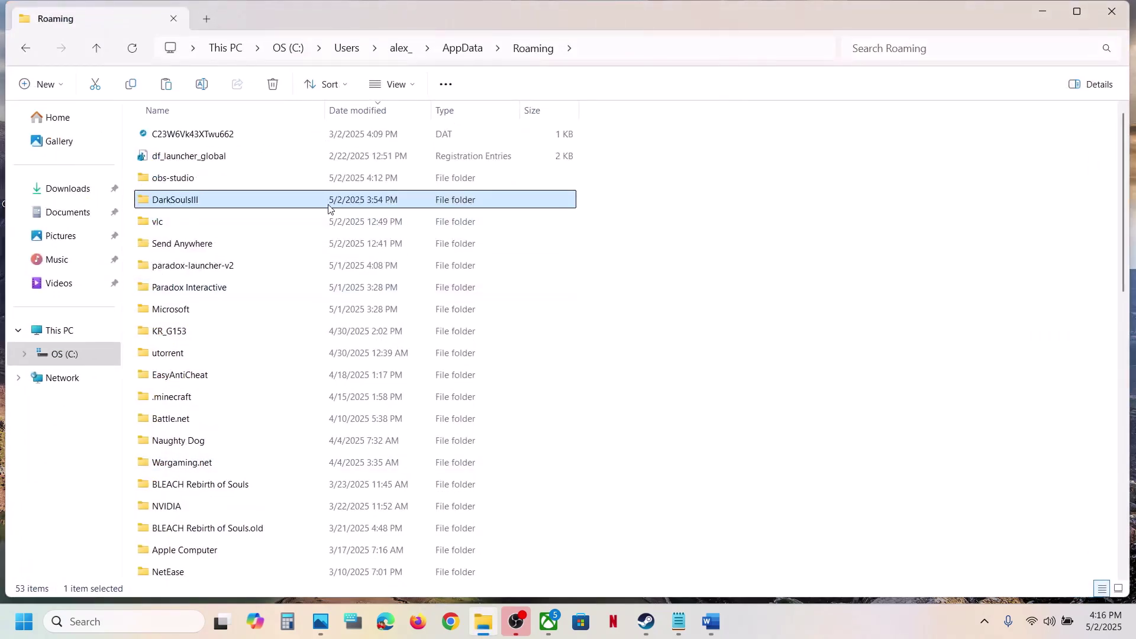
Rename the original DarkSoulsIII folder in Roaming to DarkSoulsIII.old.
right_click(324, 202)
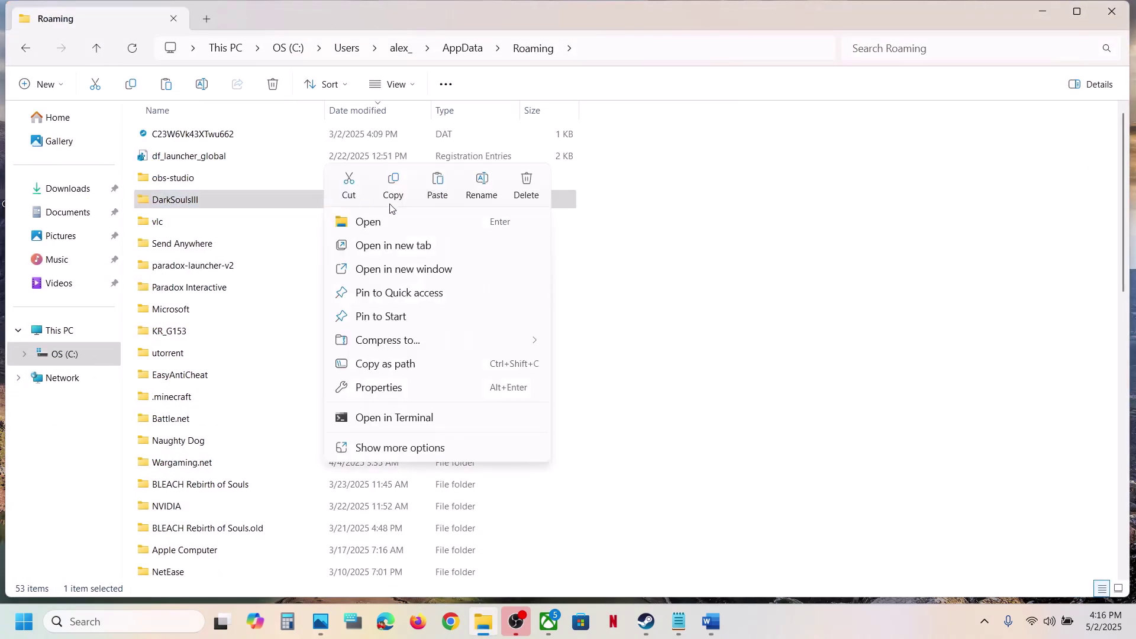
click(481, 178)
click(211, 200)
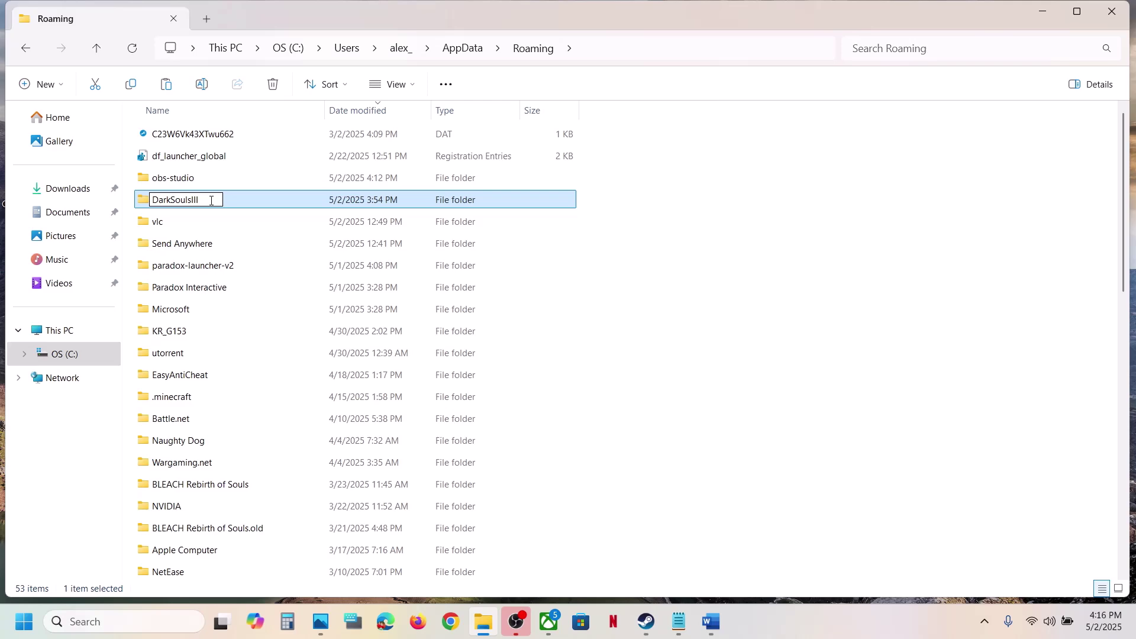
text(.old)
key(Return)
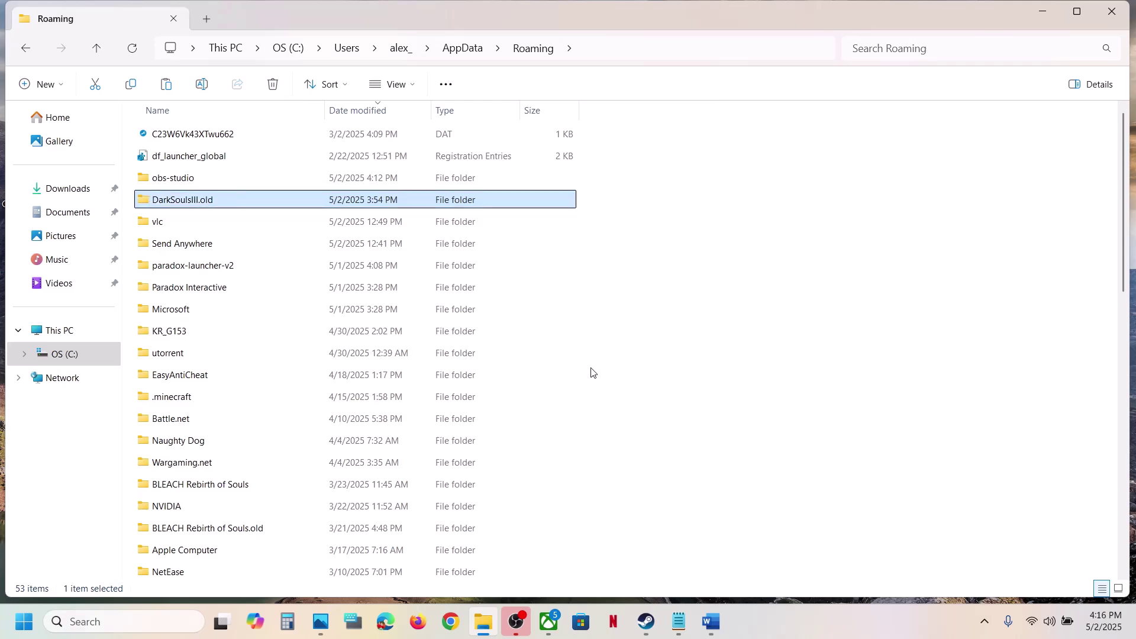
Switch to the Word troubleshooting notes and read Step 4 on verifying the game files.
click(646, 621)
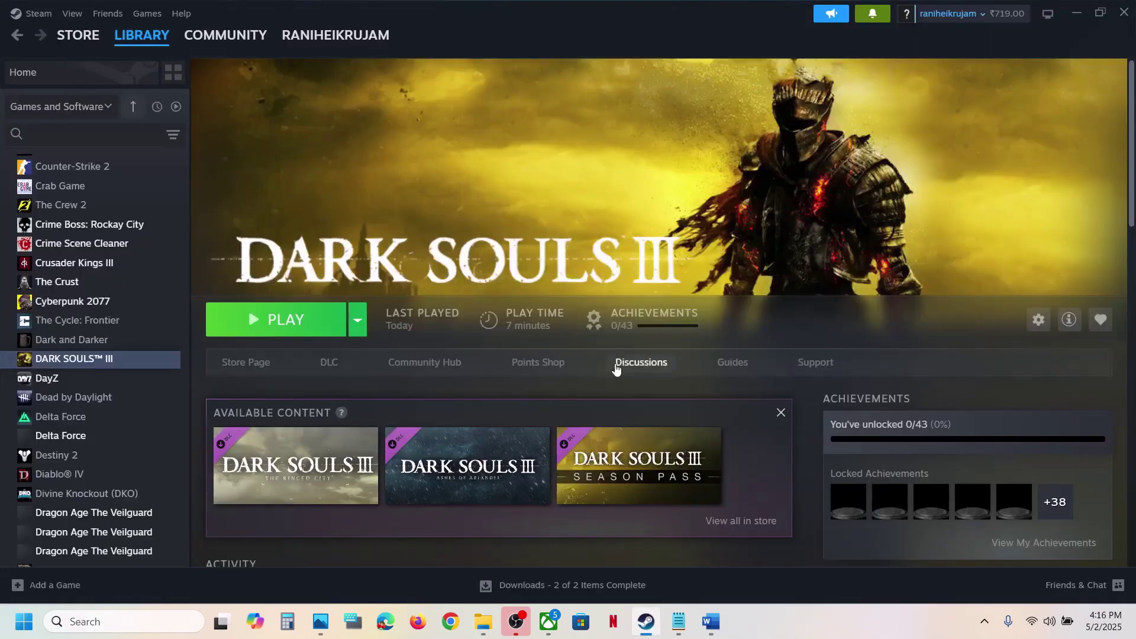
click(711, 621)
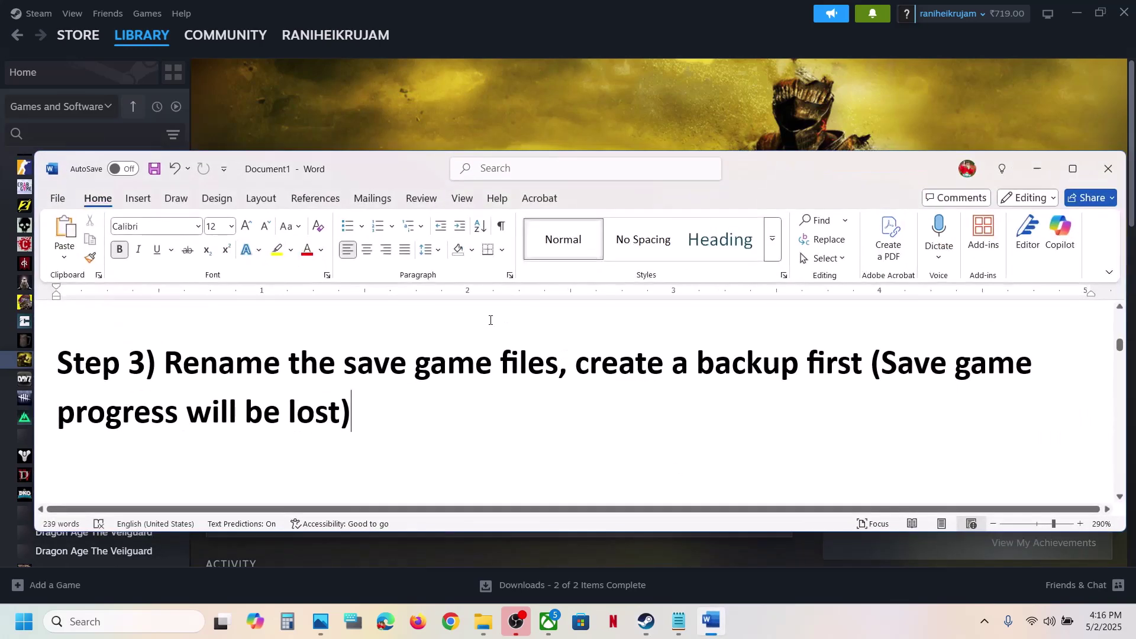
scroll(490, 320, down, 3)
In Steam, view the Installed Files properties of DARK SOULS III for the game file integrity check, and close them.
click(484, 109)
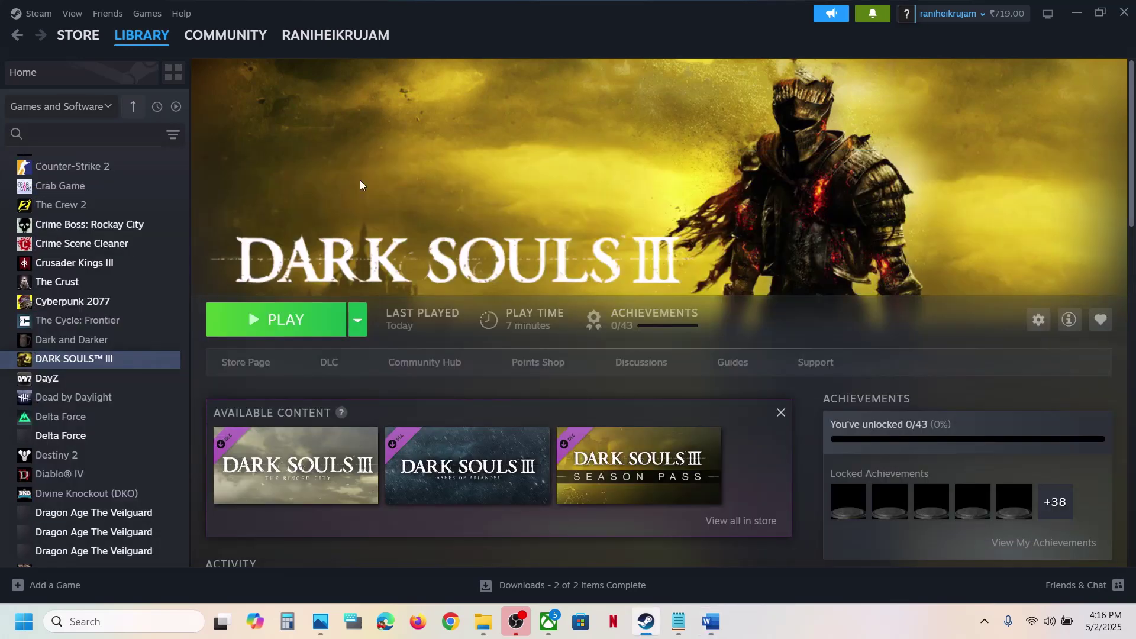
right_click(120, 365)
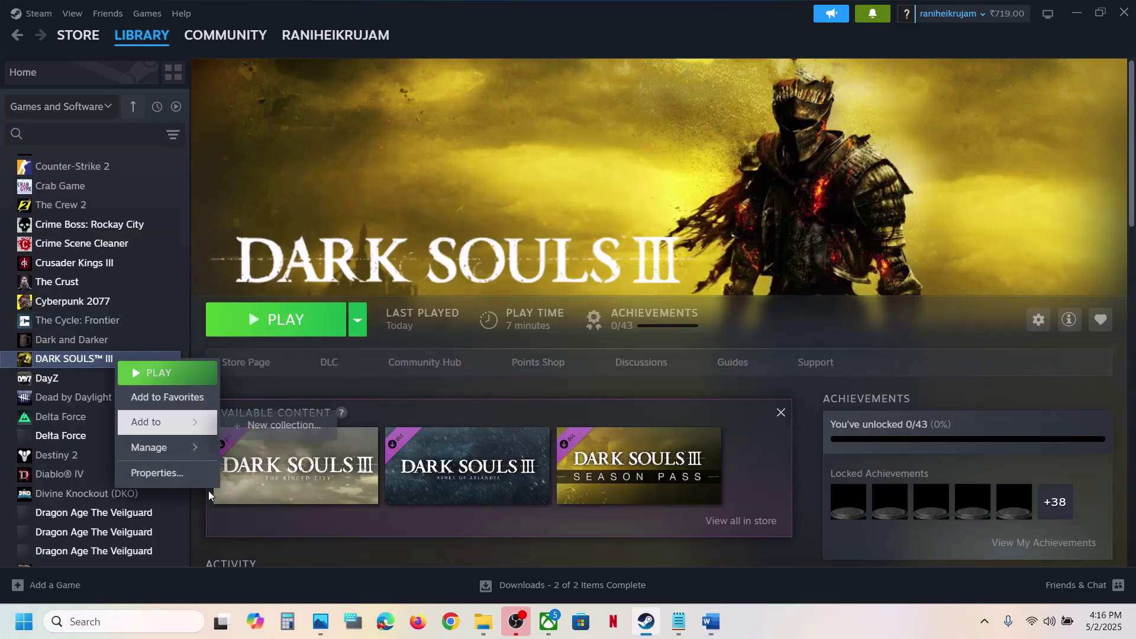
click(172, 476)
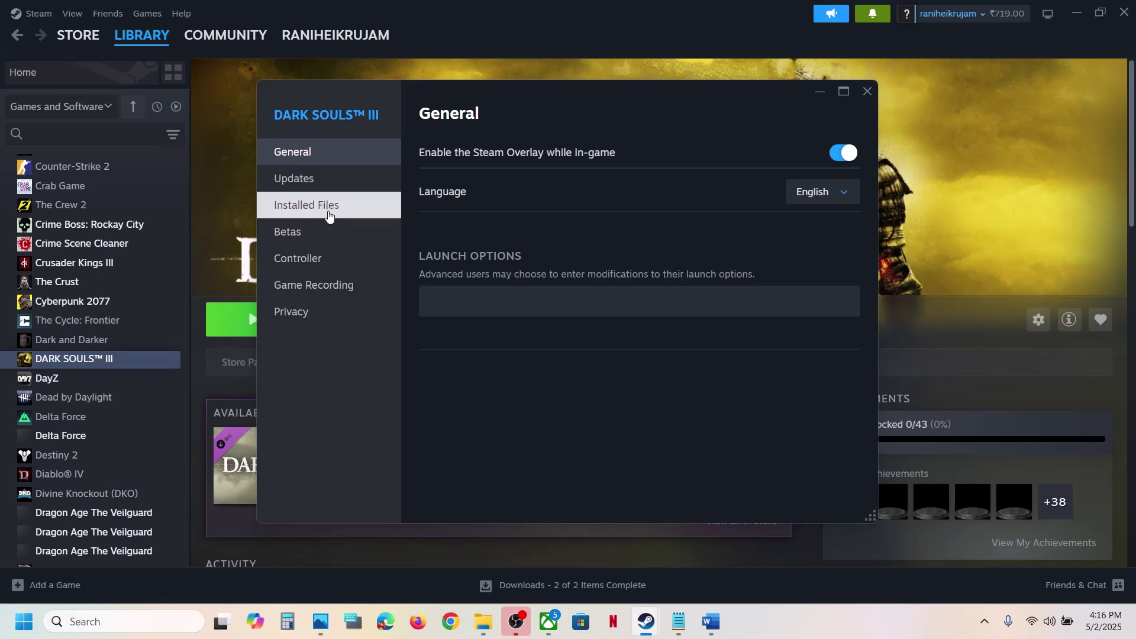
click(324, 214)
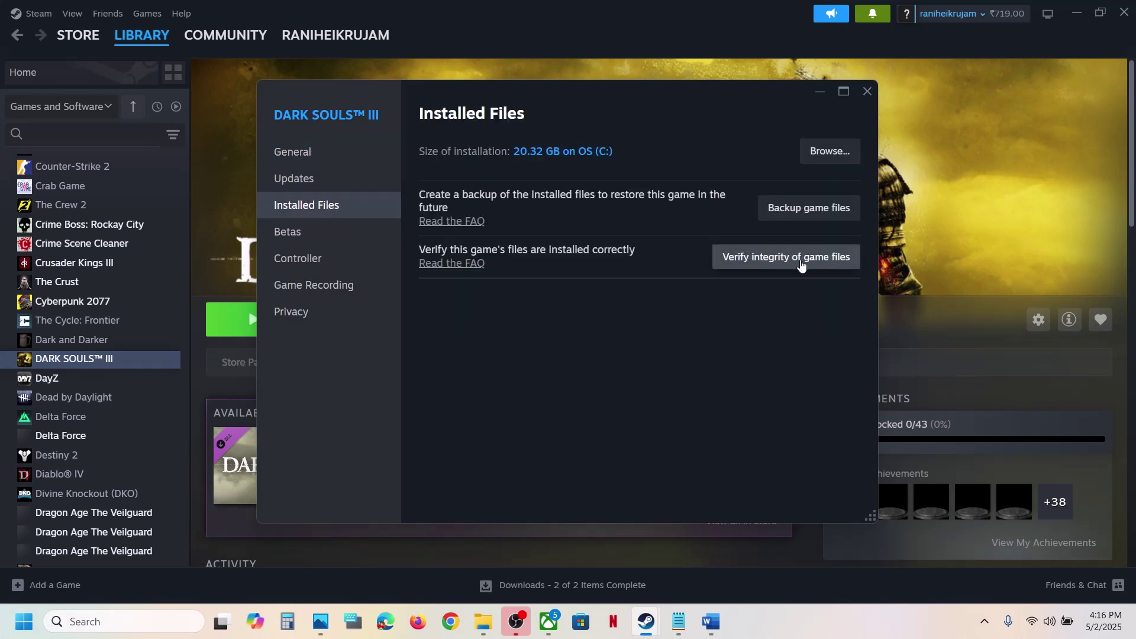
click(867, 92)
Return to the Word notes and read Step 5 on default clocks, closing overclocking applications and disabling the Steam overlay.
click(710, 621)
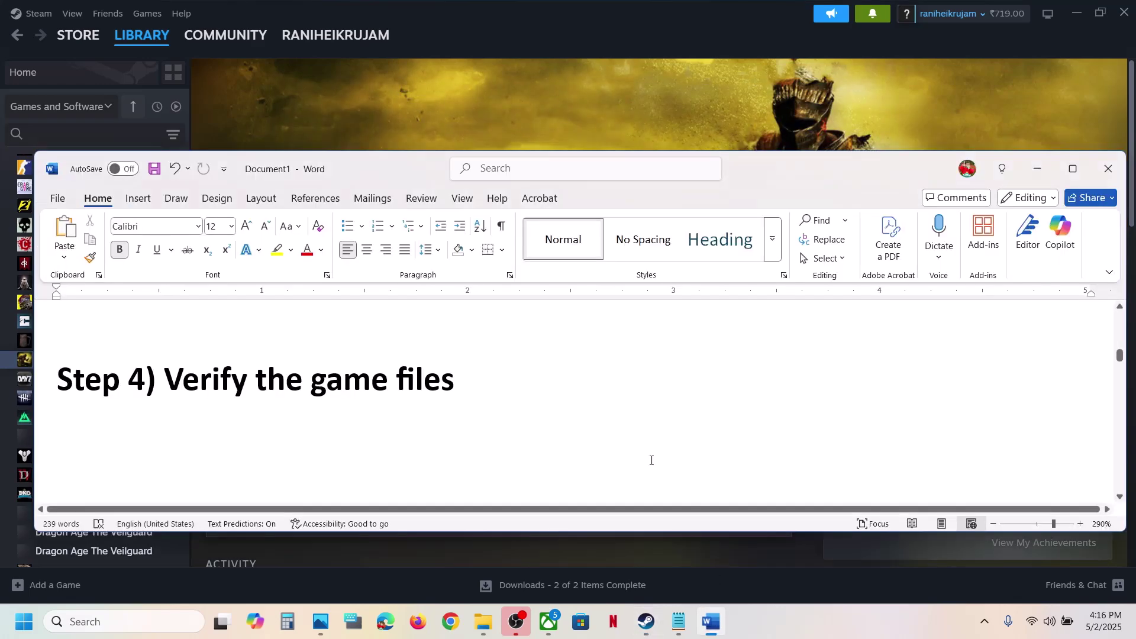
scroll(495, 355, down, 5)
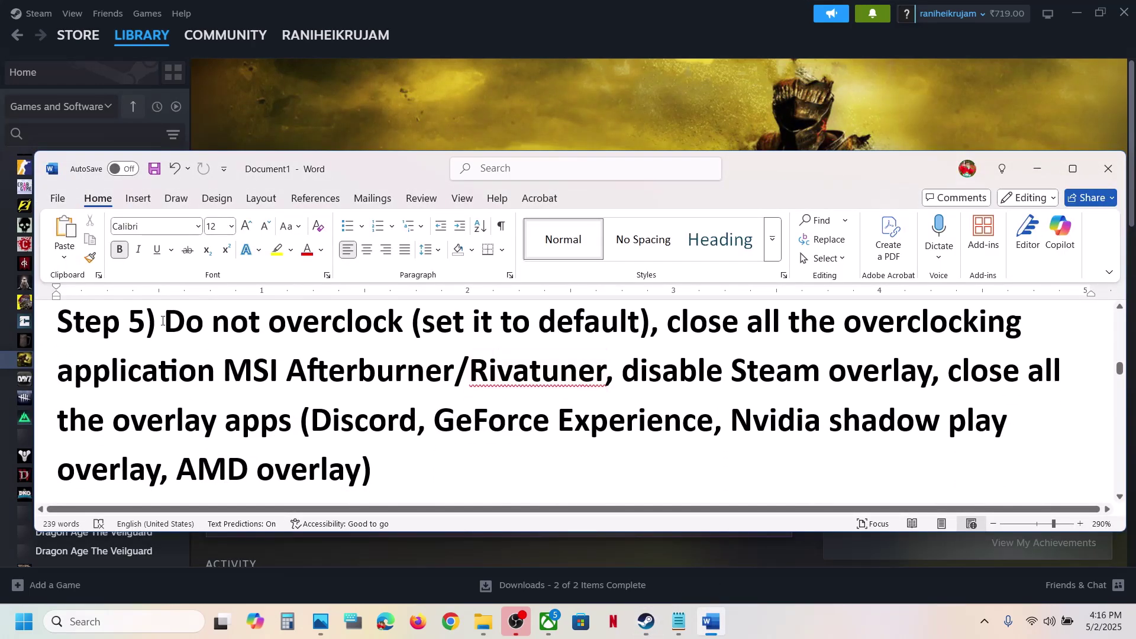
drag(160, 321, 348, 371)
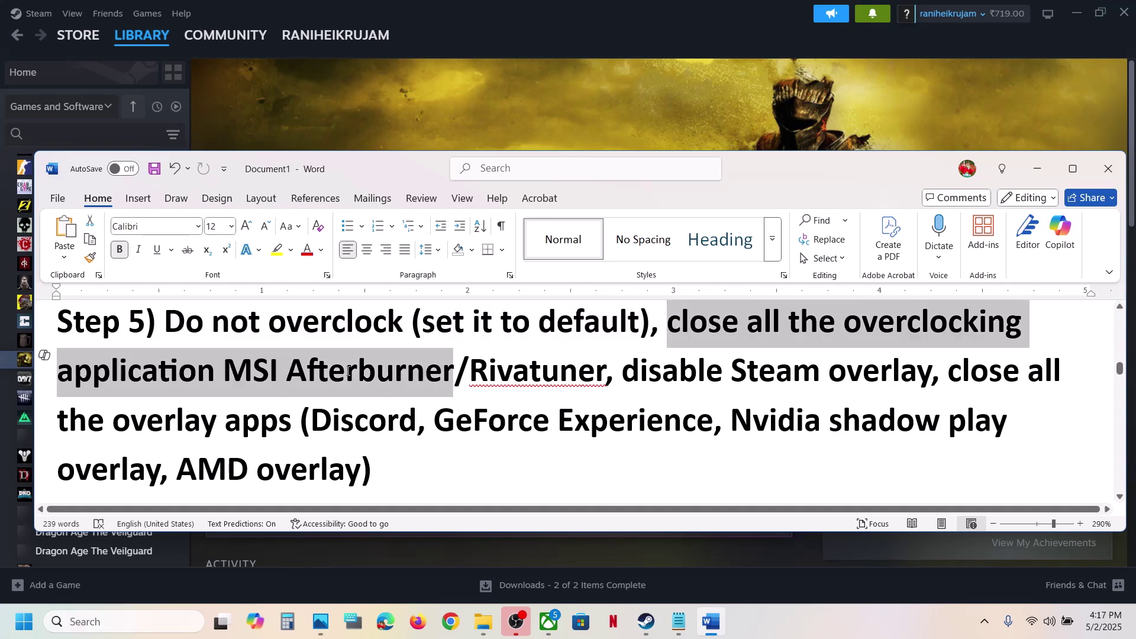
drag(445, 362, 536, 377)
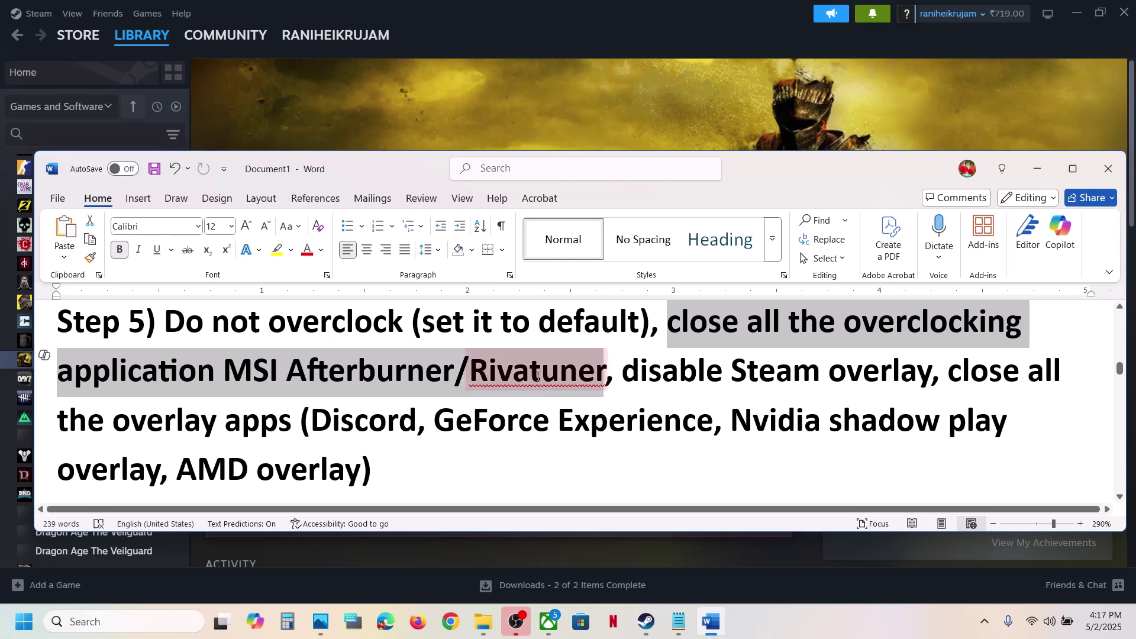
click(572, 380)
drag(792, 324, 1010, 333)
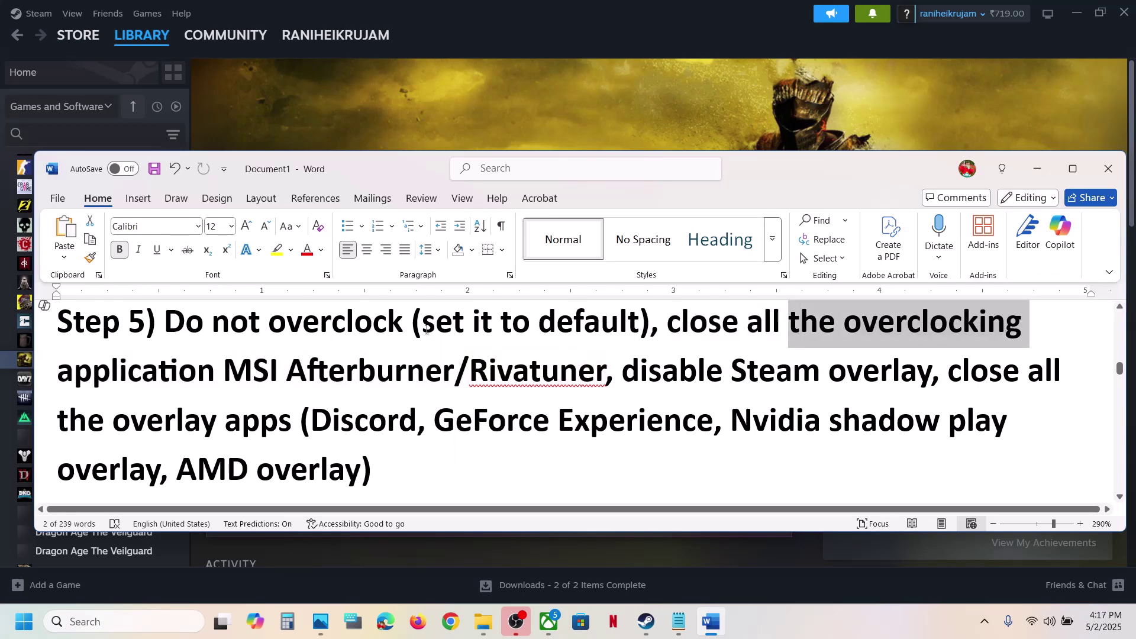
drag(426, 329, 663, 324)
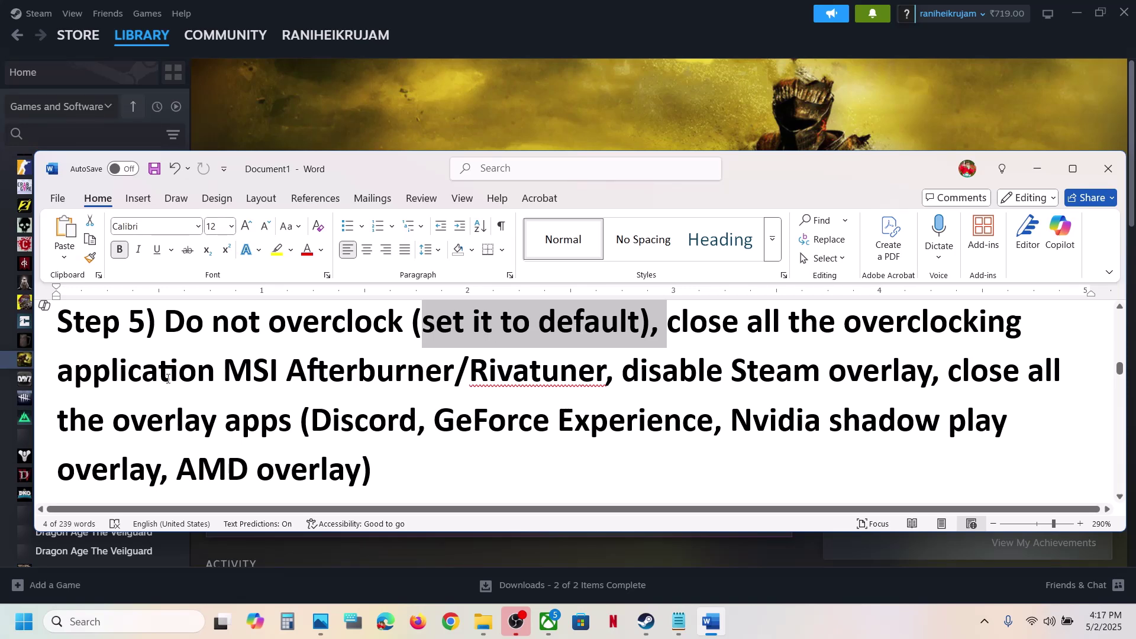
drag(168, 379, 925, 374)
Disable the Steam Overlay while in-game in the DARK SOULS III properties in Steam, and close them.
click(651, 61)
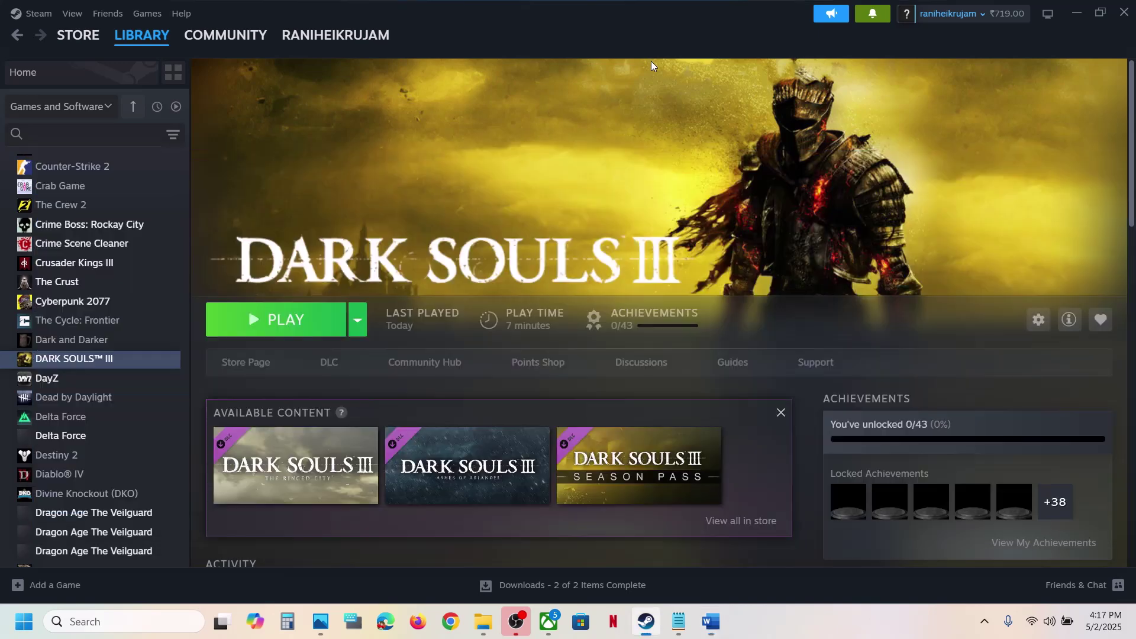
right_click(134, 362)
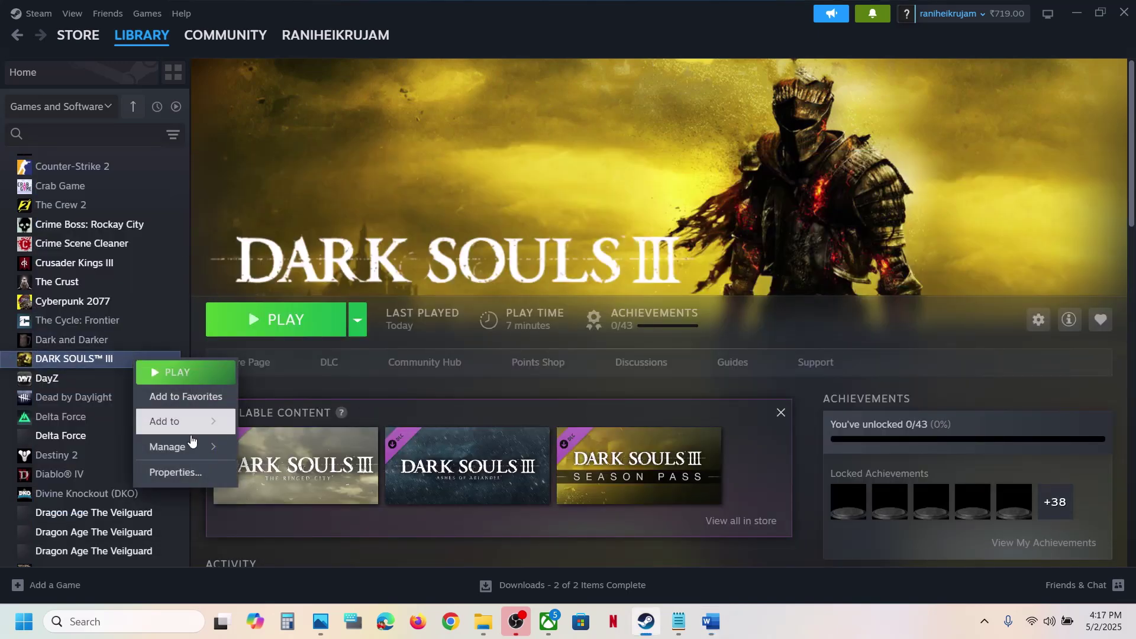
click(173, 472)
click(842, 153)
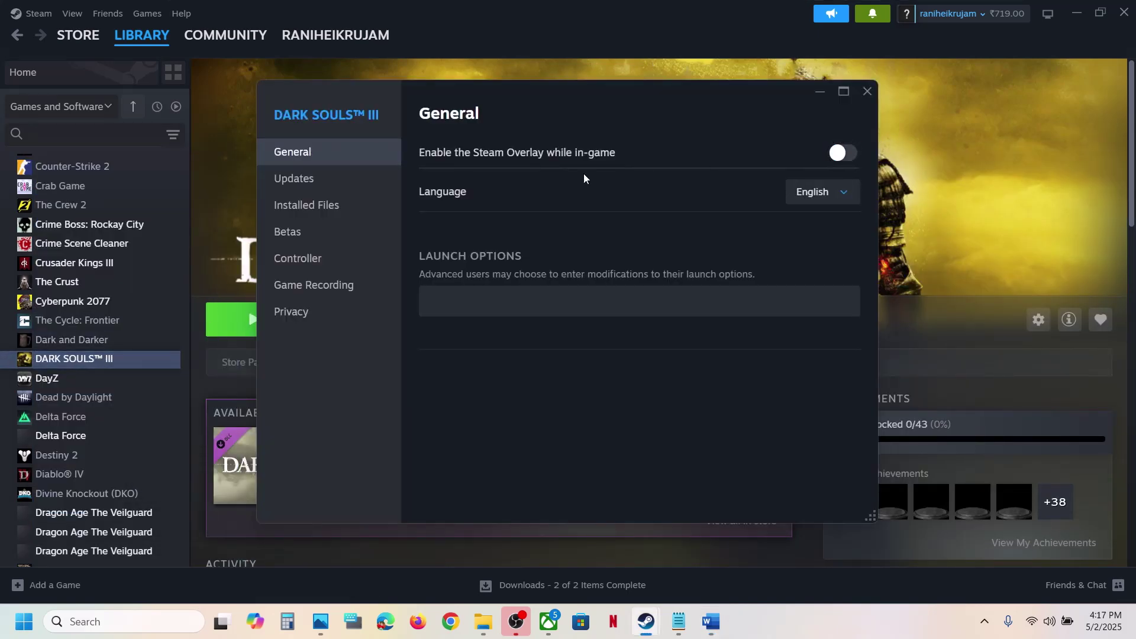
click(867, 91)
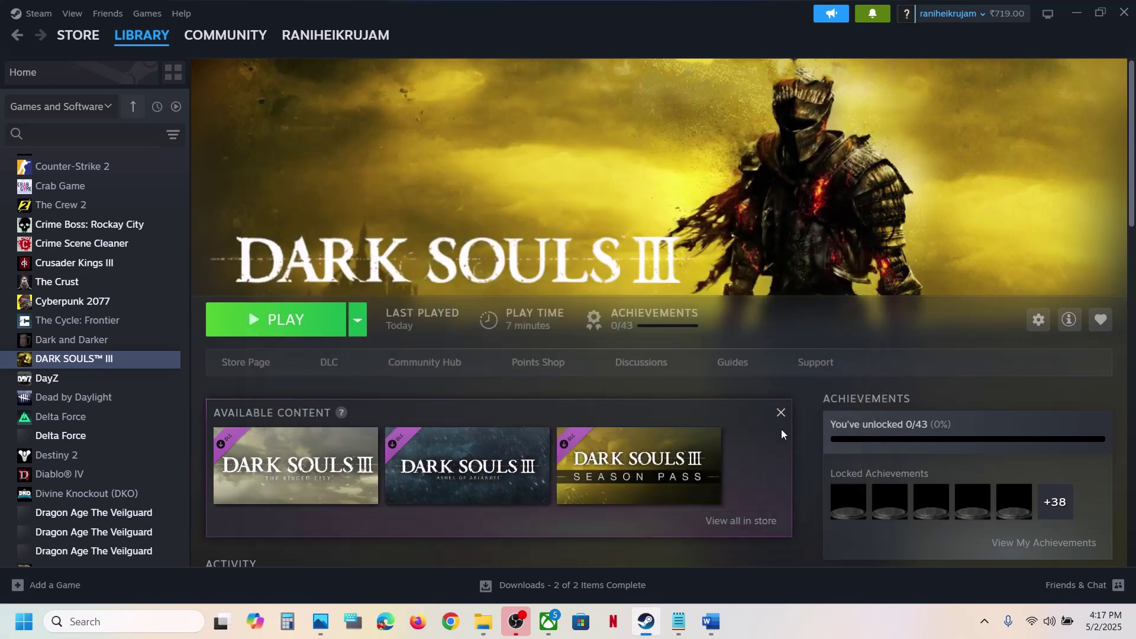
Return to the Word notes and read the part of Step 5 on closing overlay apps such as Discord.
click(707, 634)
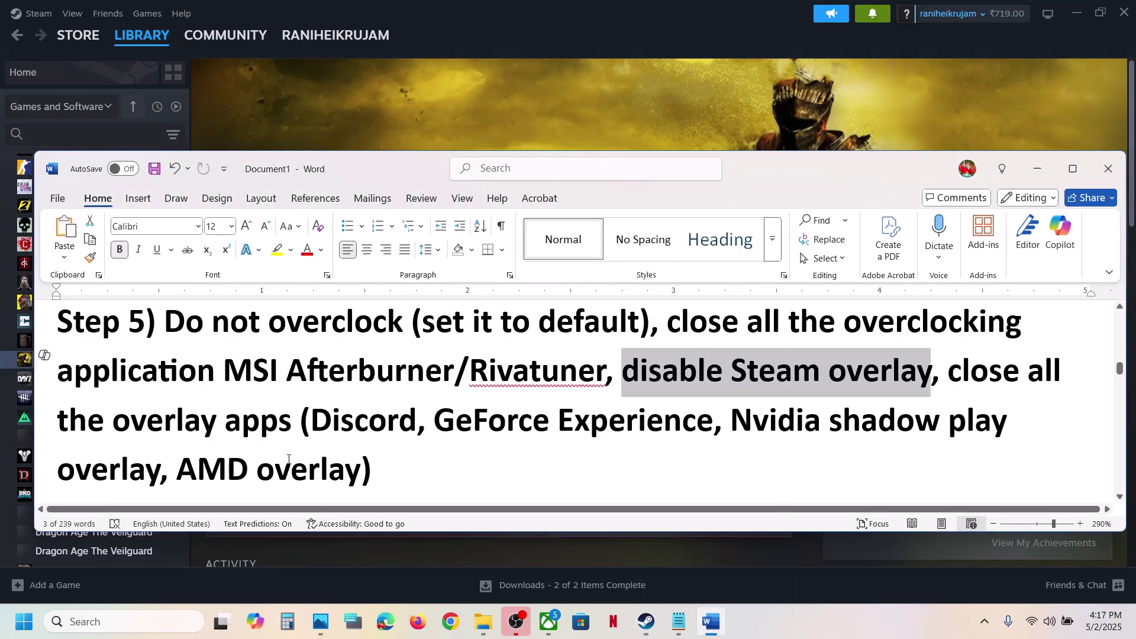
drag(318, 420, 419, 423)
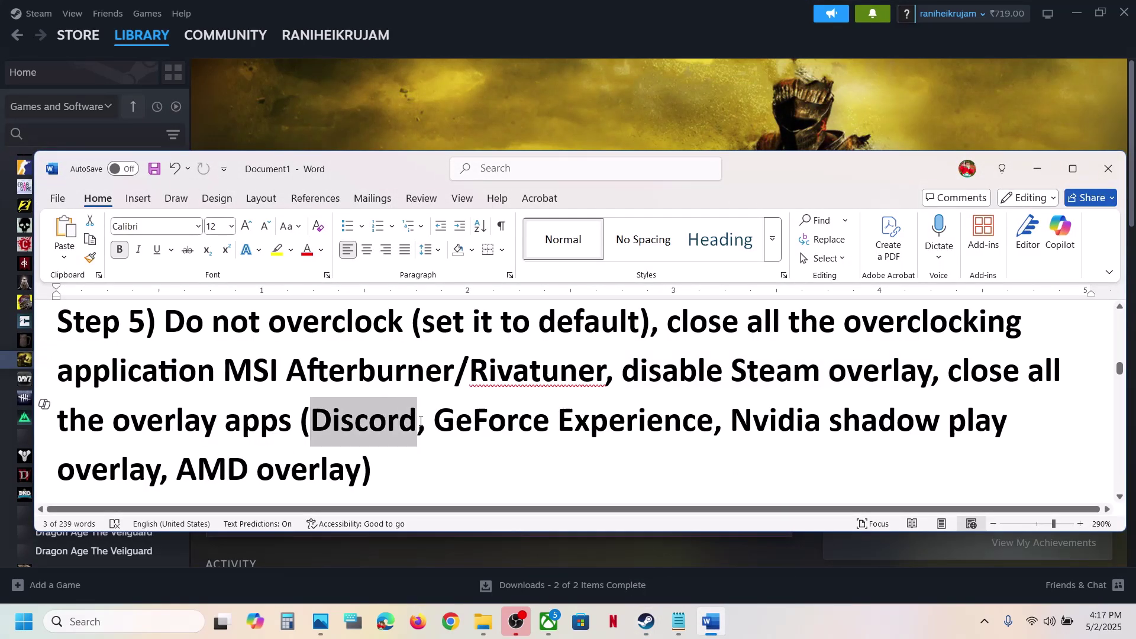
click(346, 424)
drag(312, 423, 387, 423)
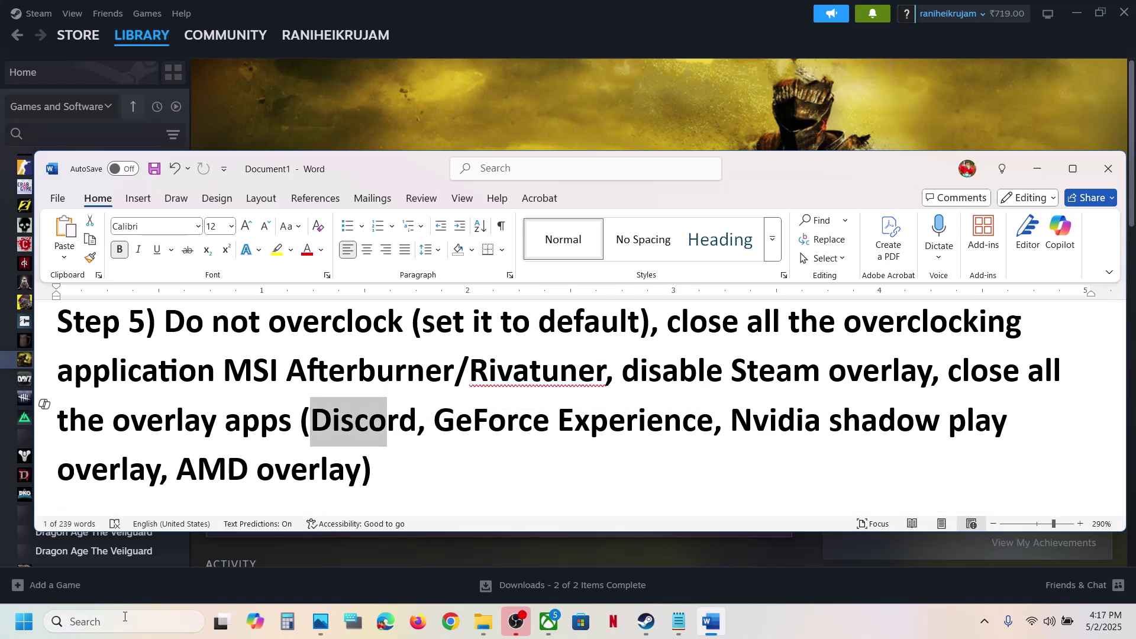
Open the NVIDIA app, check the NVIDIA overlay option in its settings, and close the app.
click(124, 621)
text(nvi)
key(Return)
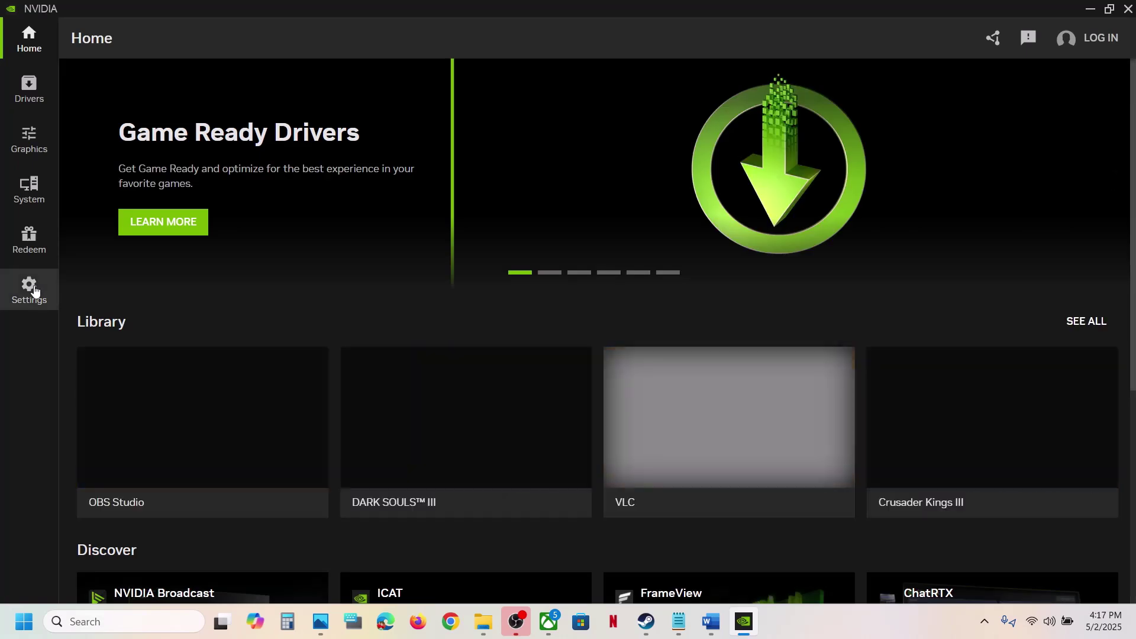
click(29, 288)
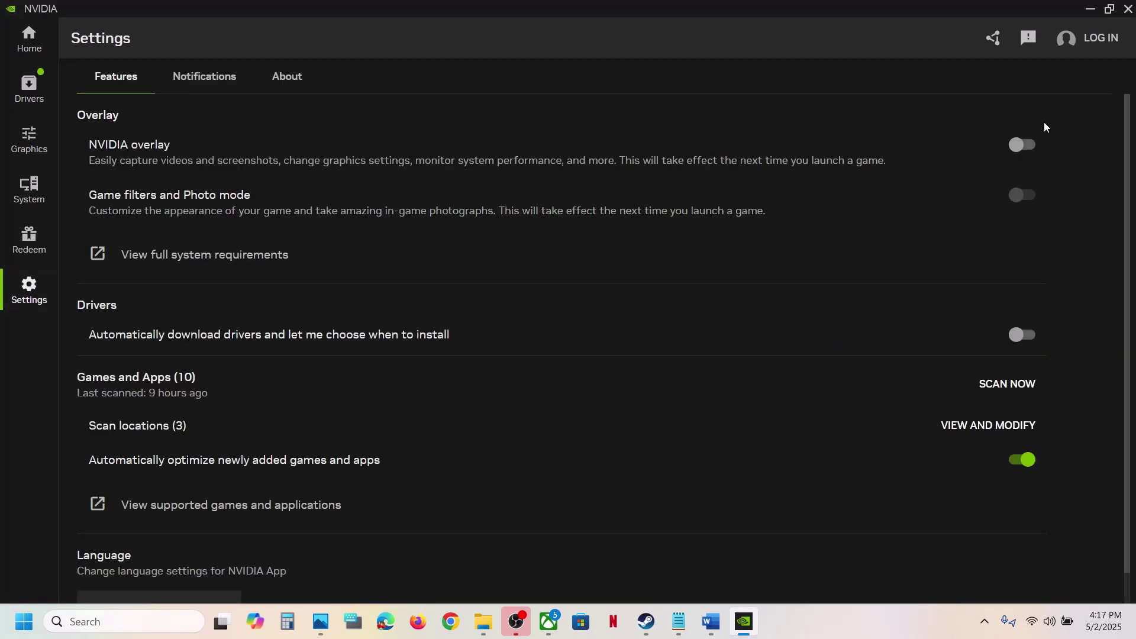
click(1127, 9)
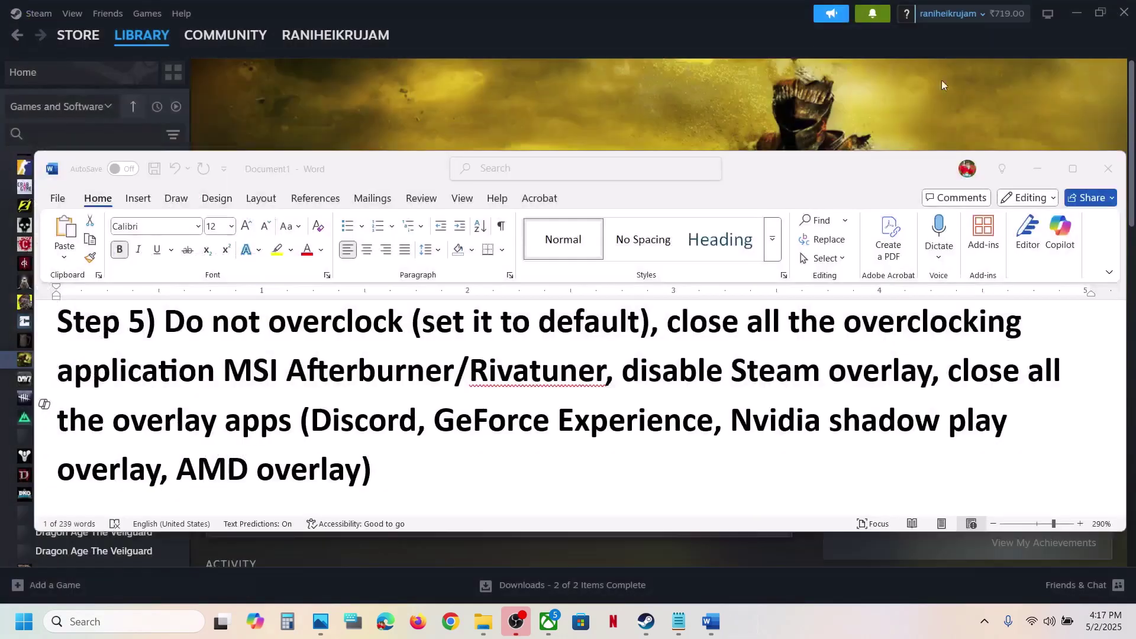
Review the list of overlay apps to close in Step 5 of the Word notes.
click(127, 425)
drag(58, 421, 288, 418)
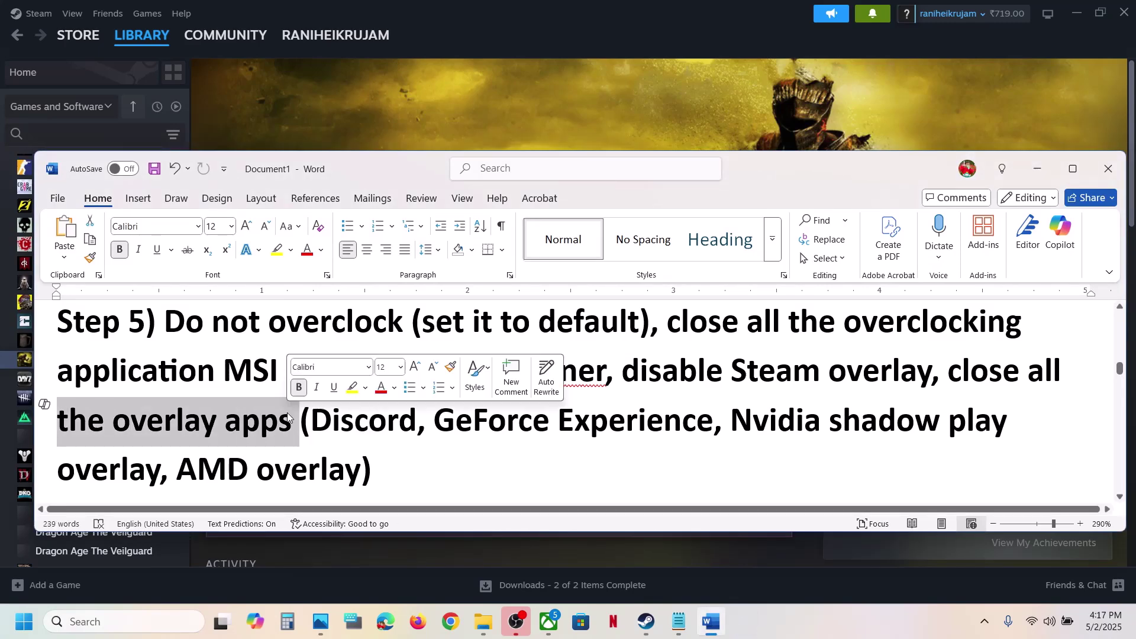
click(470, 491)
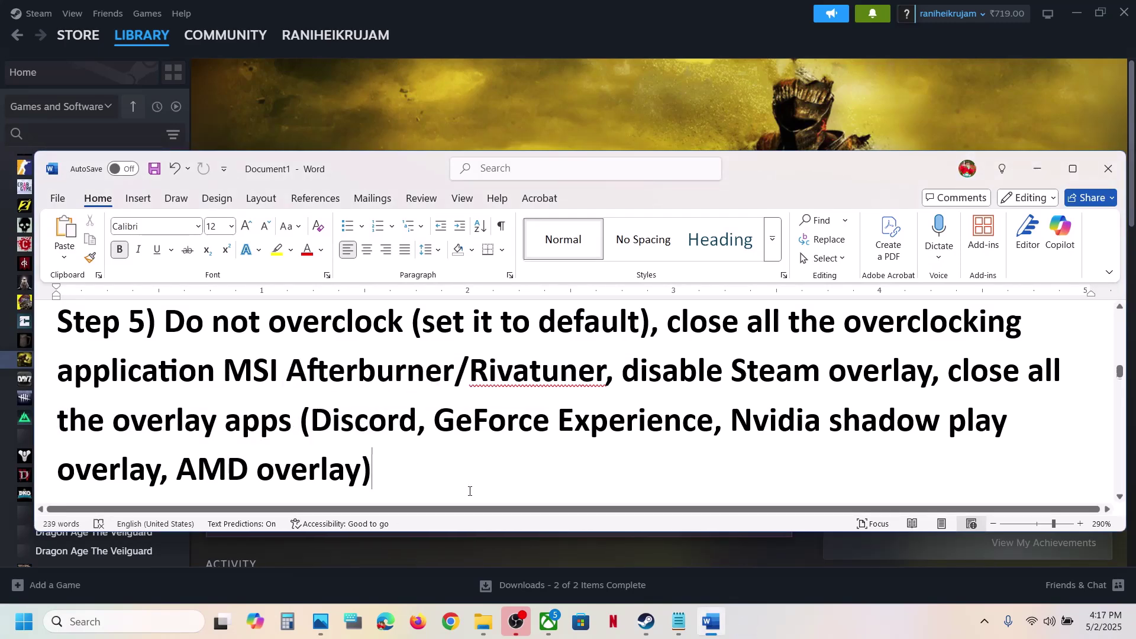
Read Step 6 on a clean graphics driver installation, including the NVIDIA and AMD download links.
scroll(469, 491, down, 4)
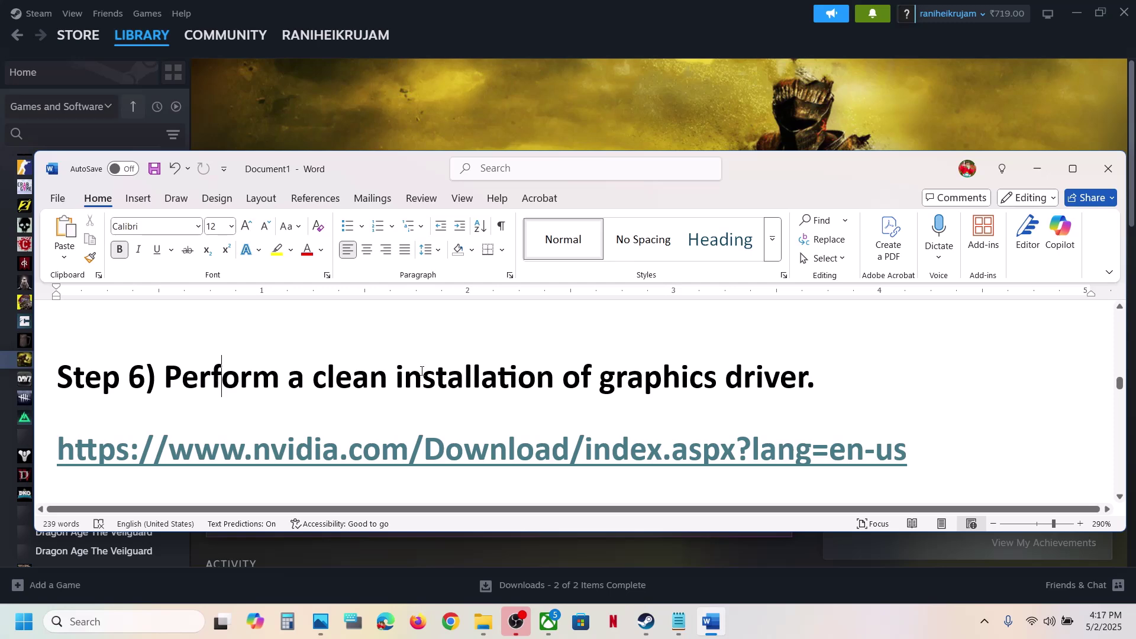
drag(165, 377, 824, 379)
scroll(829, 359, down, 2)
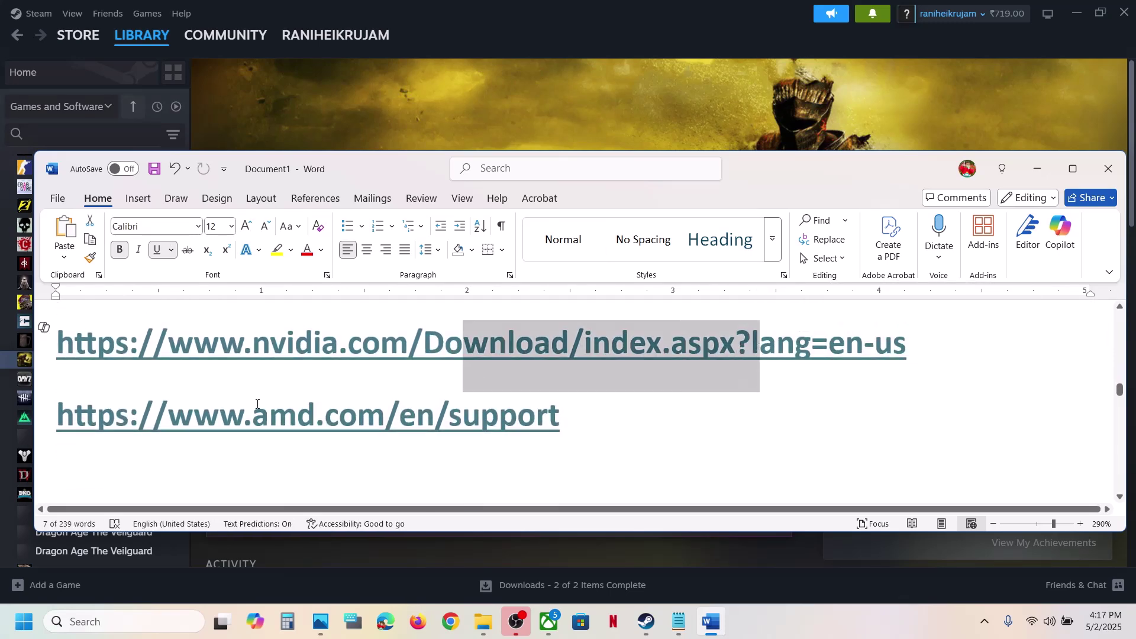
drag(59, 424, 623, 400)
click(547, 105)
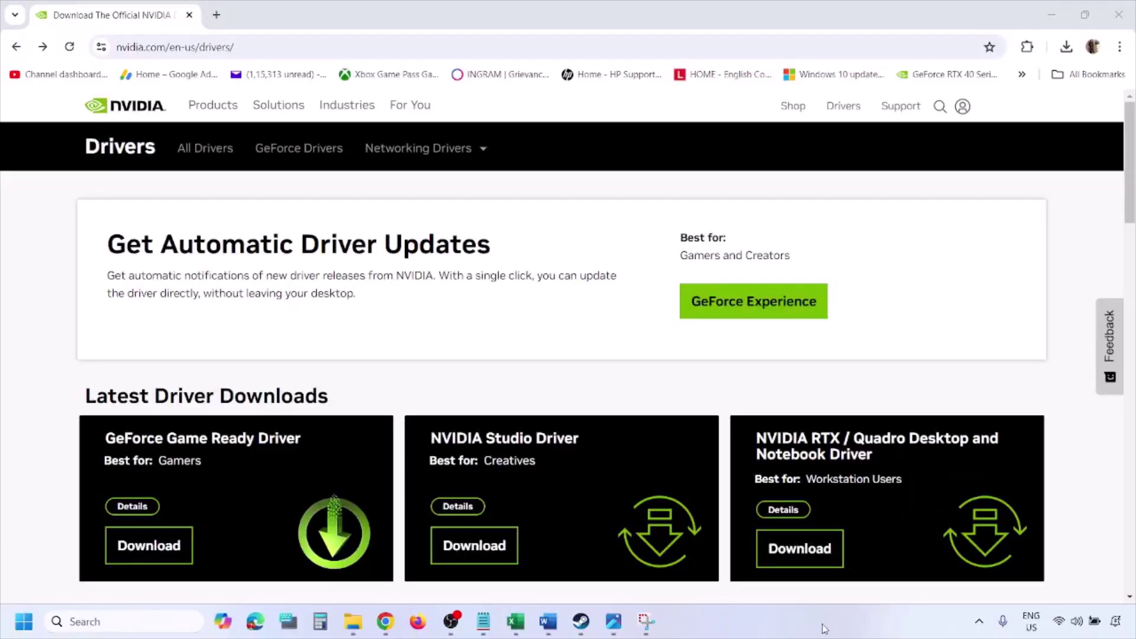
On the NVIDIA Drivers page, choose Windows 11 for the GeForce RTX 3050 Laptop GPU and search for its drivers.
scroll(265, 362, down, 8)
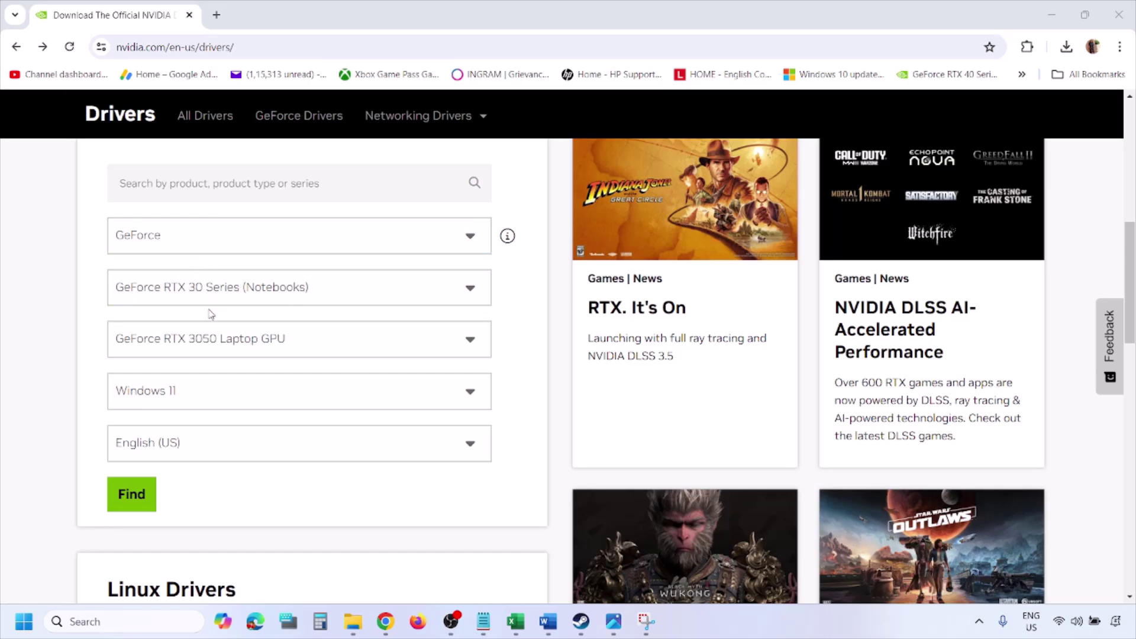
click(188, 395)
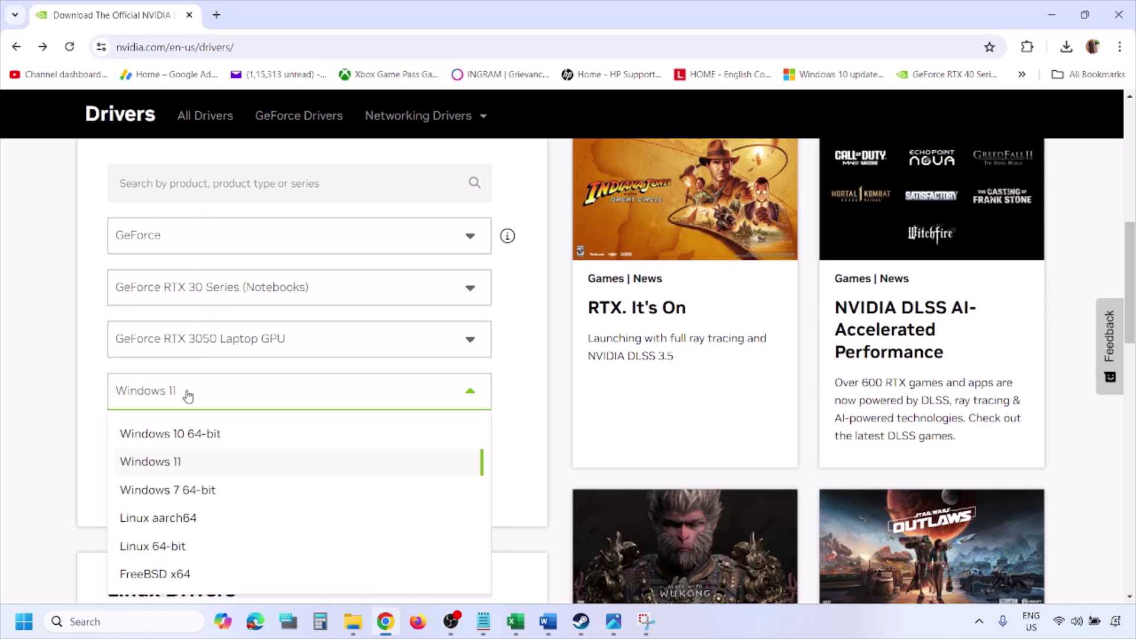
click(163, 464)
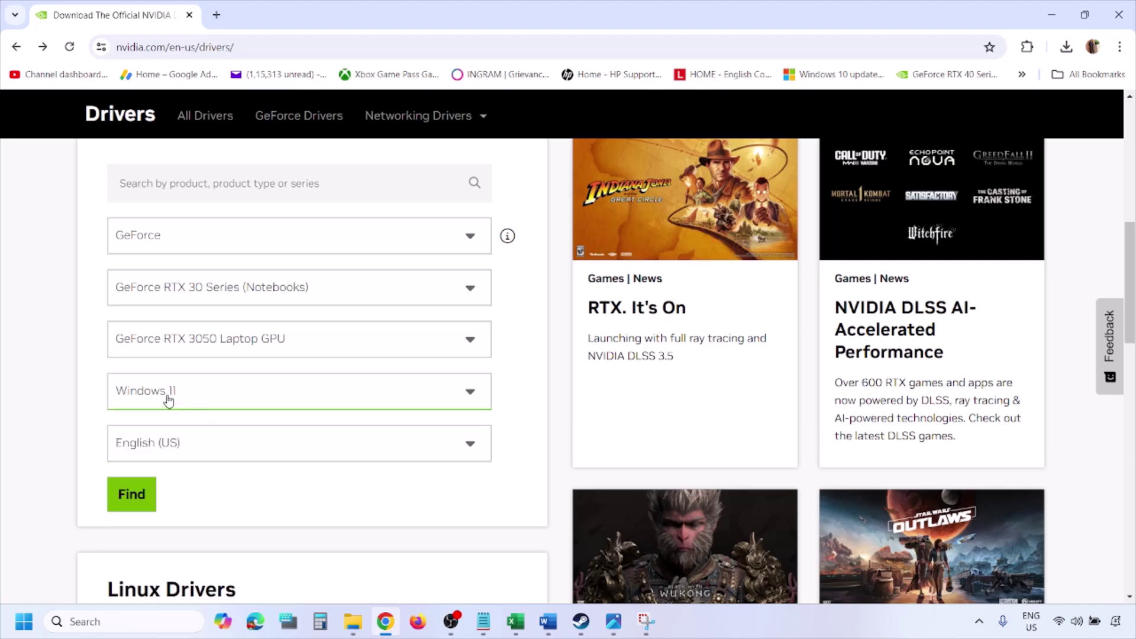
click(132, 496)
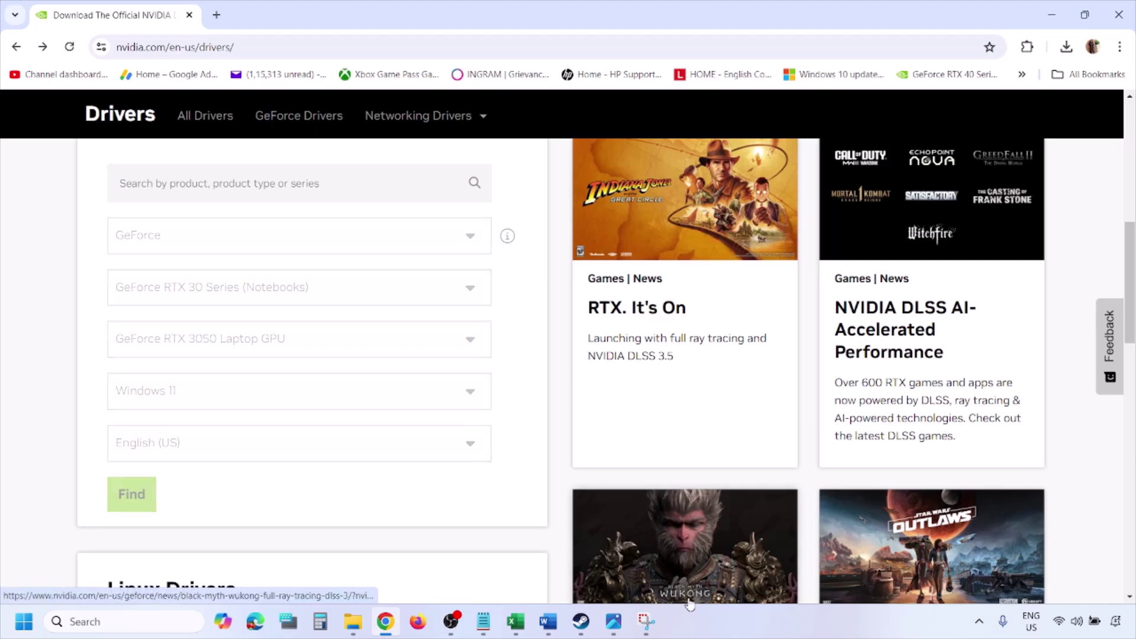
Switch to Photos and go through images 1.png to 5.png showing the driver download and the custom clean installation options.
click(613, 621)
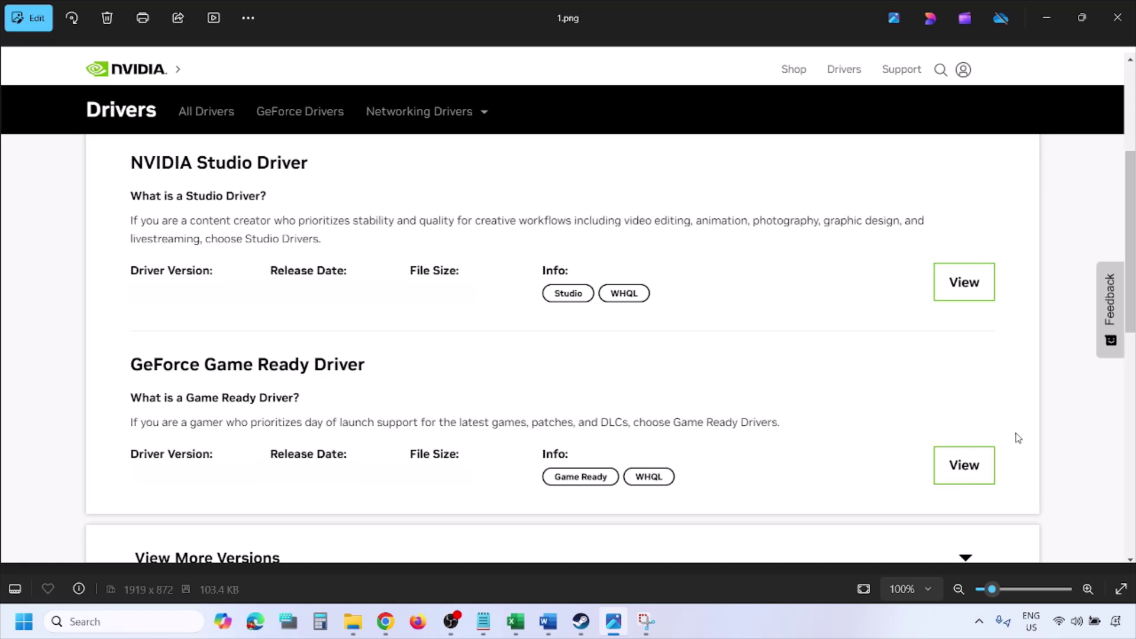
key(Right)
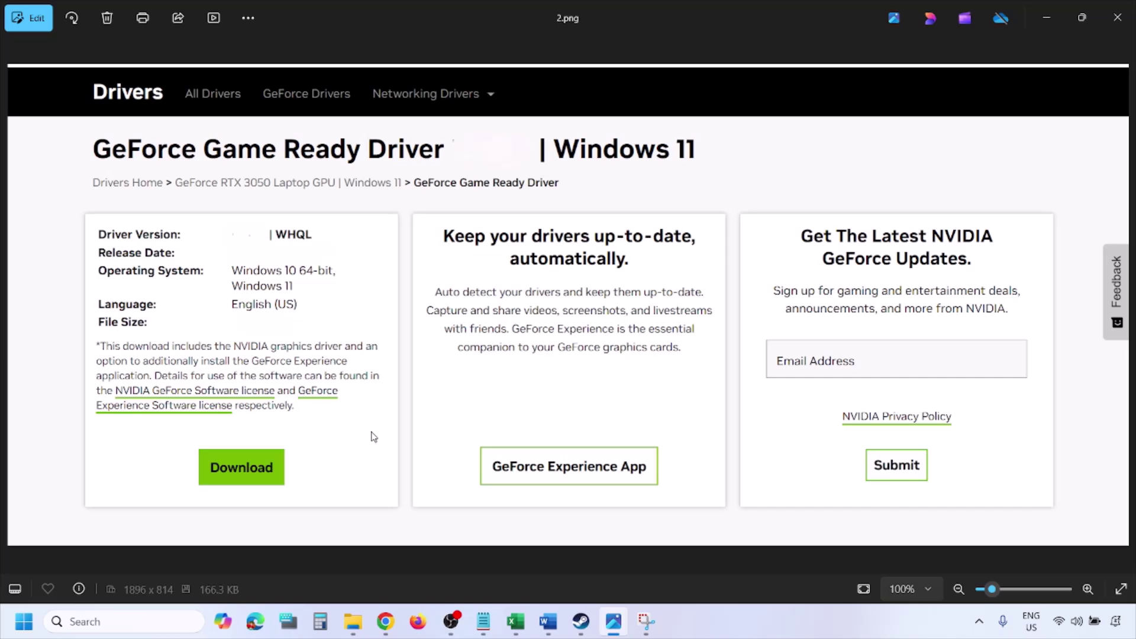
key(Right)
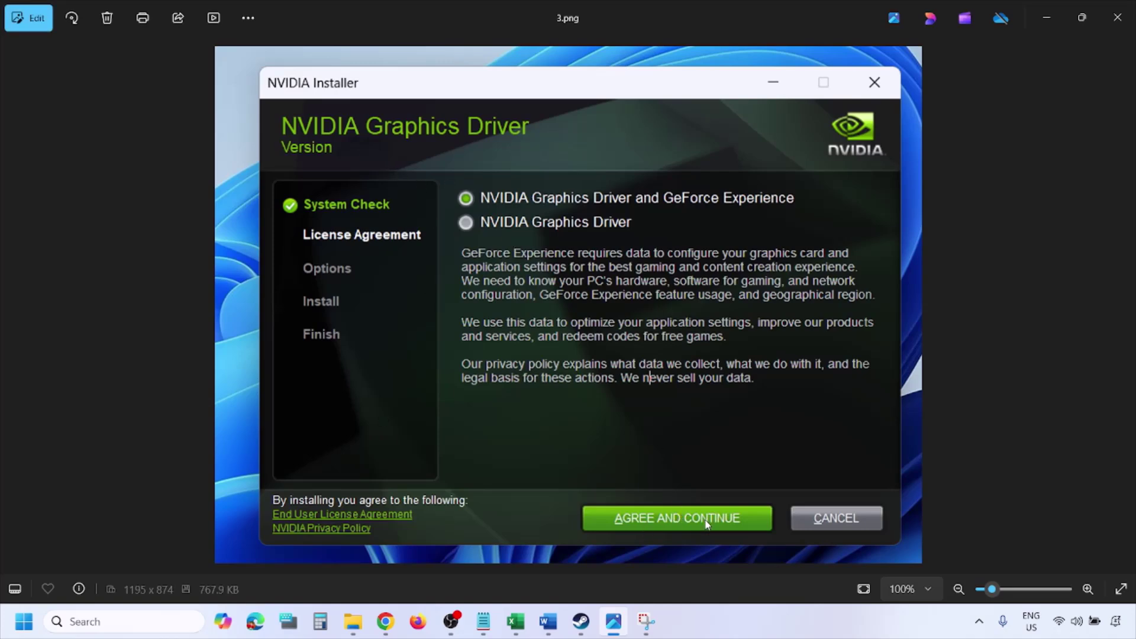
key(Right)
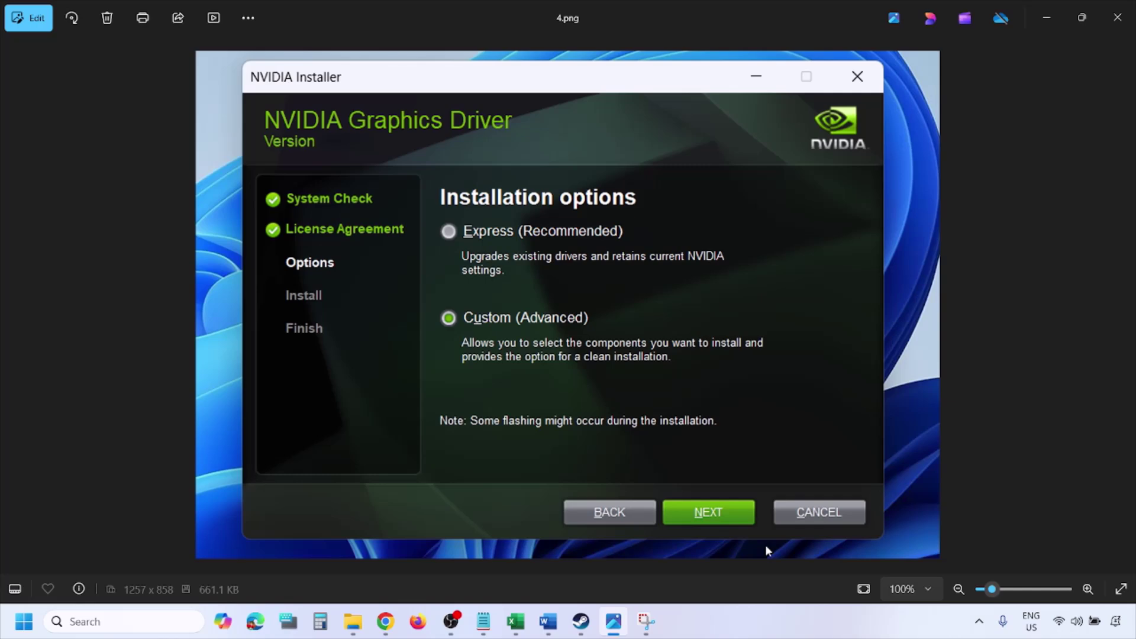
key(Right)
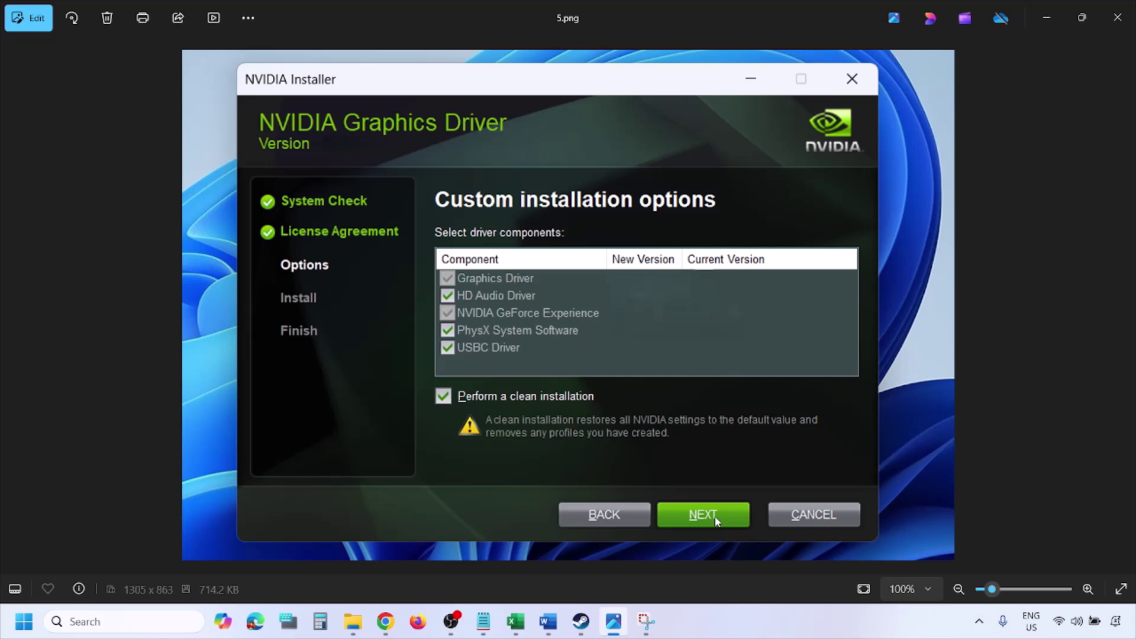
Show the Restart option among the Windows power options without restarting the computer.
click(24, 621)
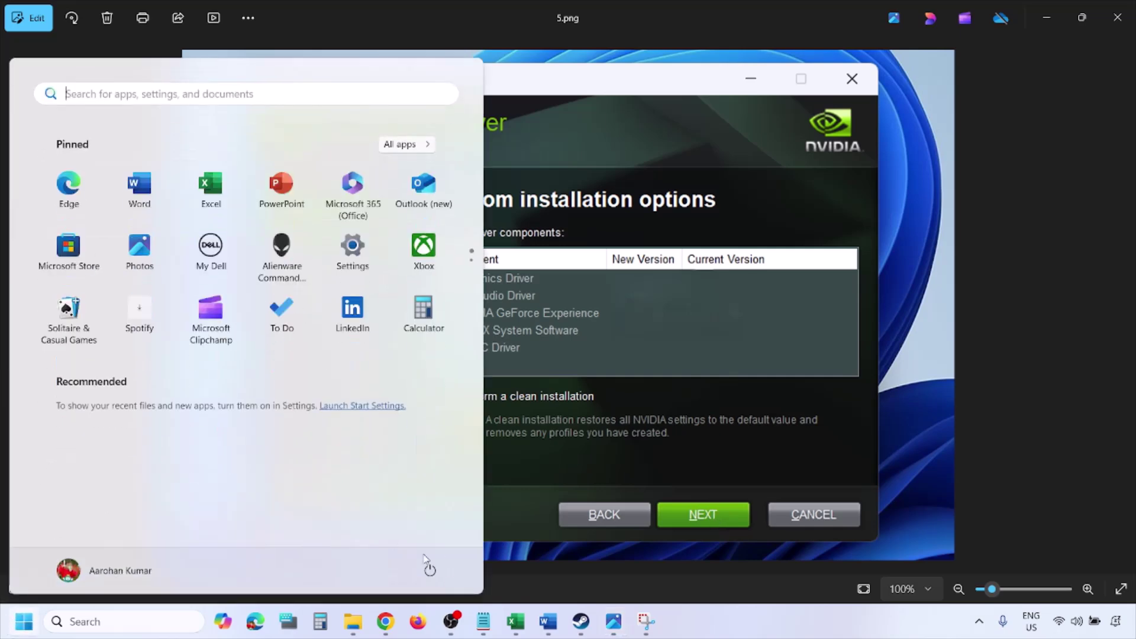
click(430, 571)
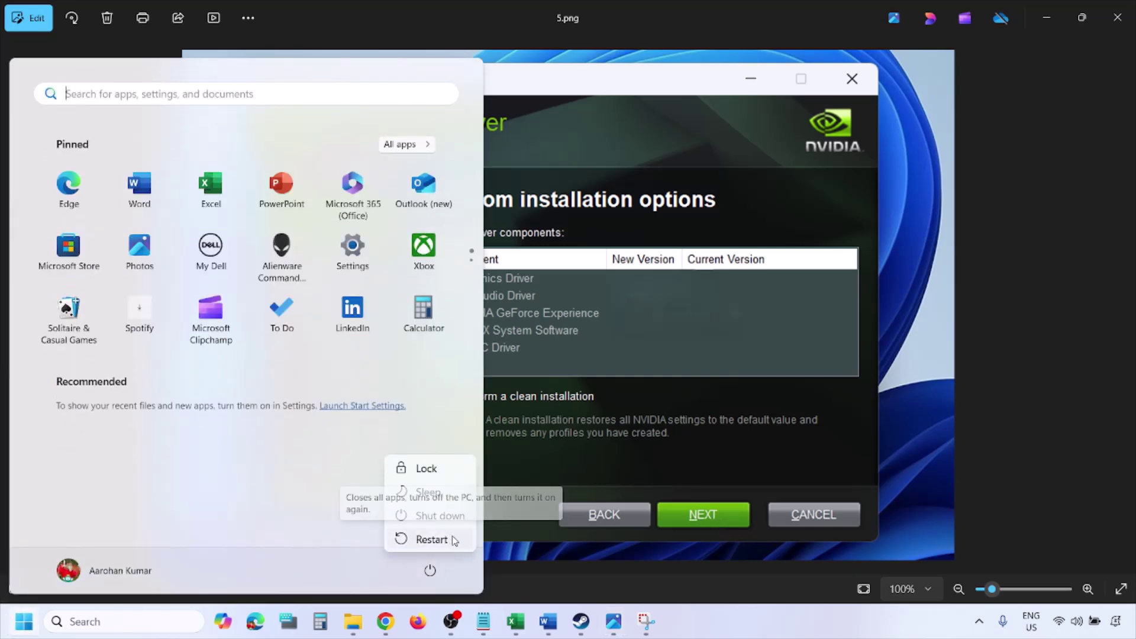
click(773, 635)
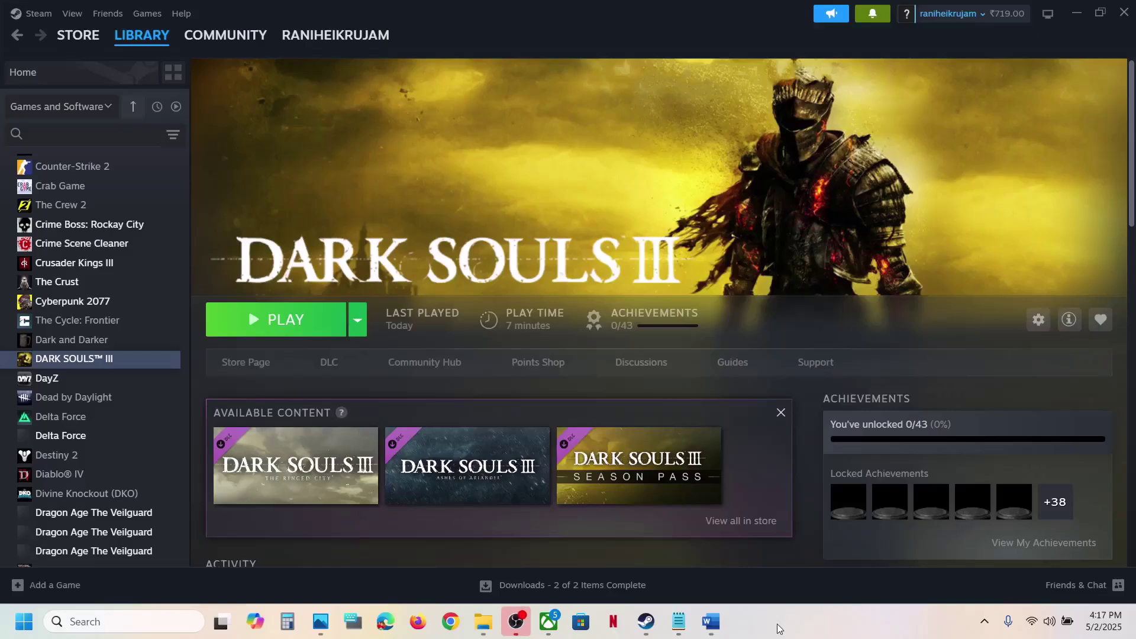
Switch to the Word notes, read Step 7 on running the game on the dedicated graphics card, and return to Steam.
click(712, 622)
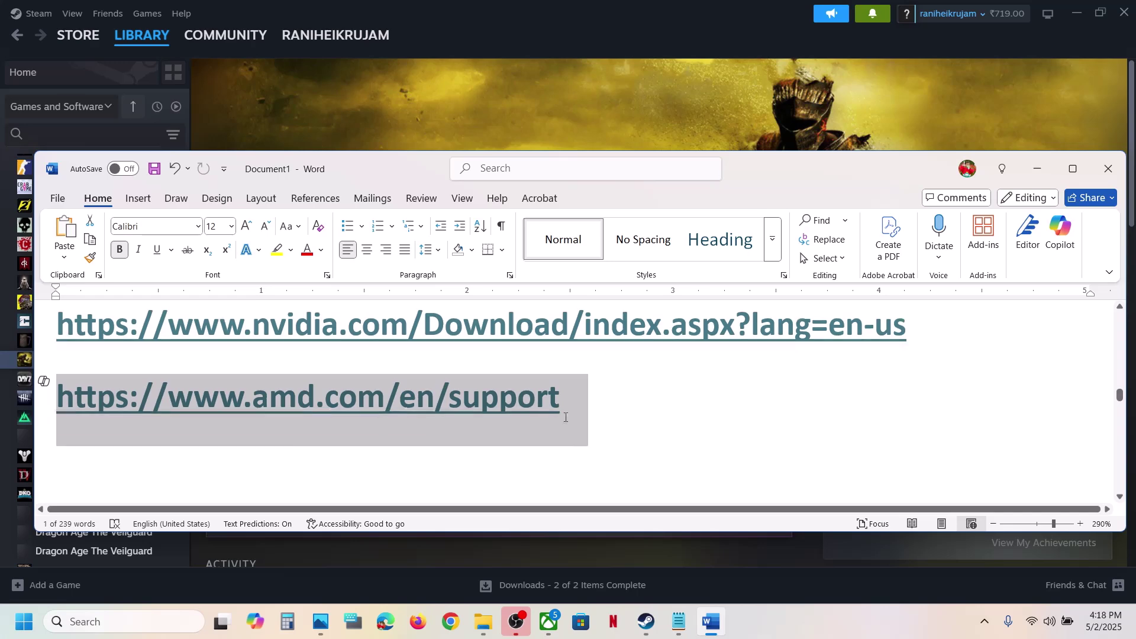
scroll(566, 417, down, 3)
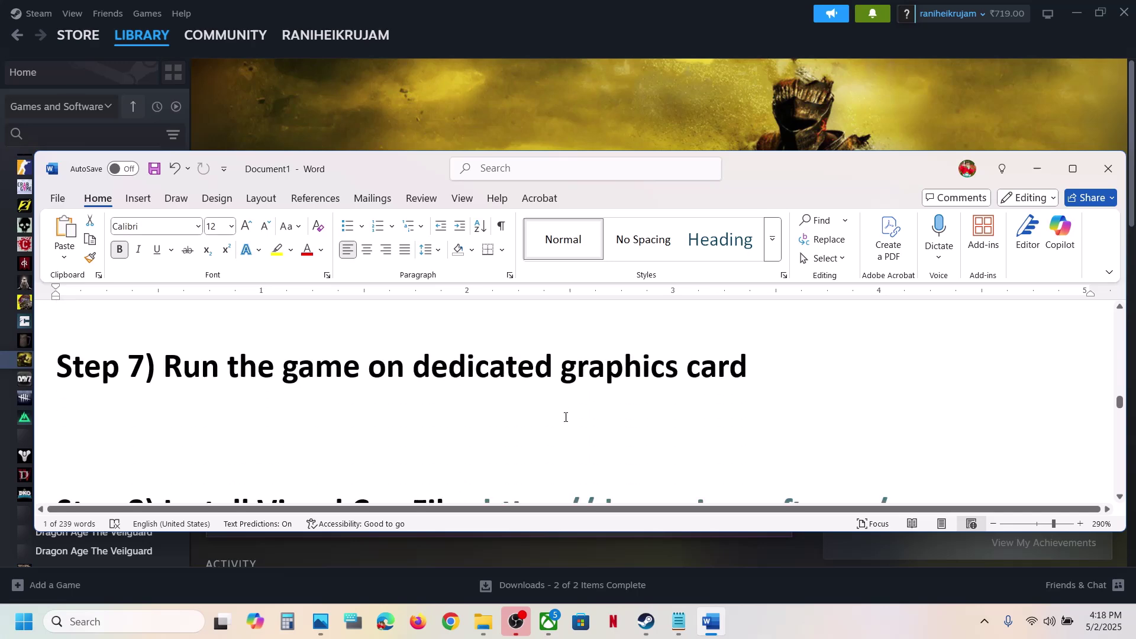
double_click(600, 375)
click(602, 92)
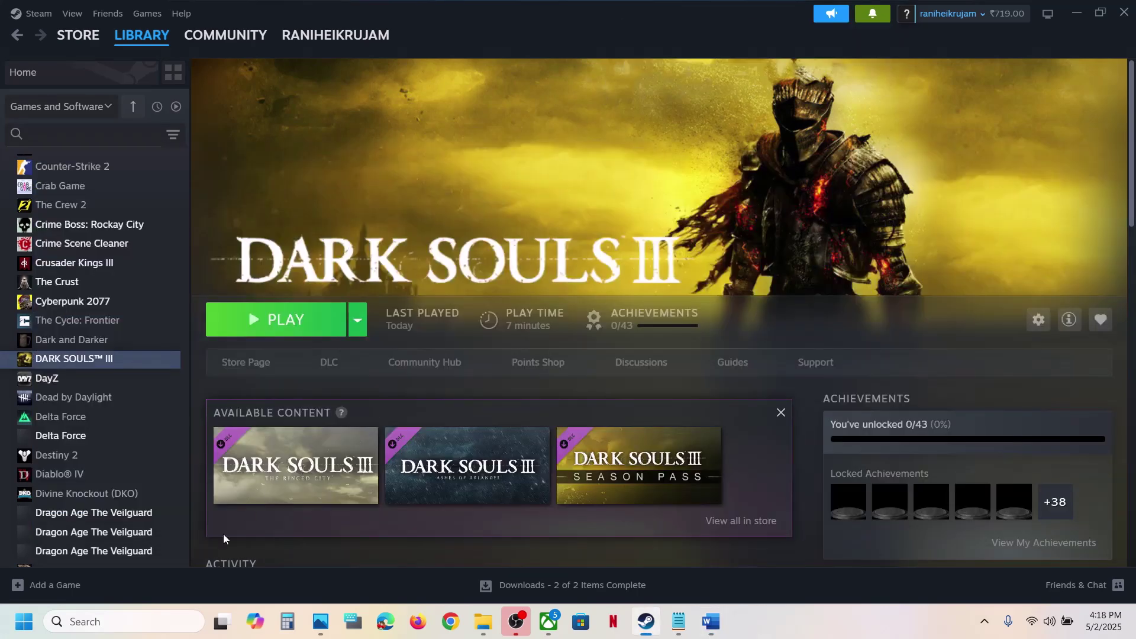
Open the Windows Graphics settings and start adding a desktop app to the custom application settings.
click(119, 622)
text(graphics settings)
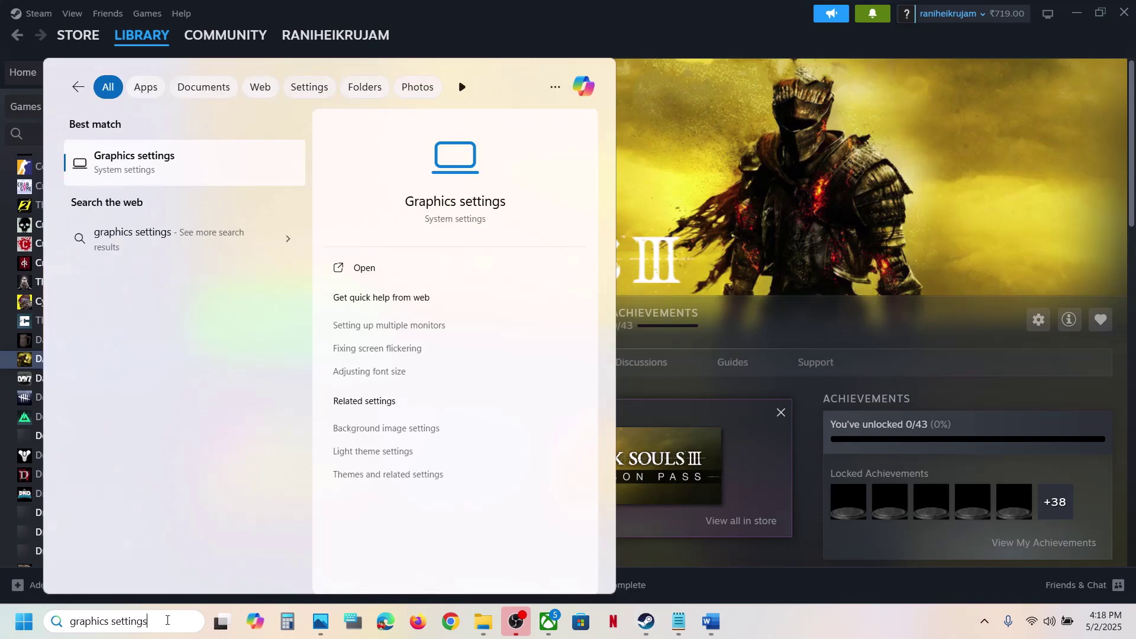
click(458, 168)
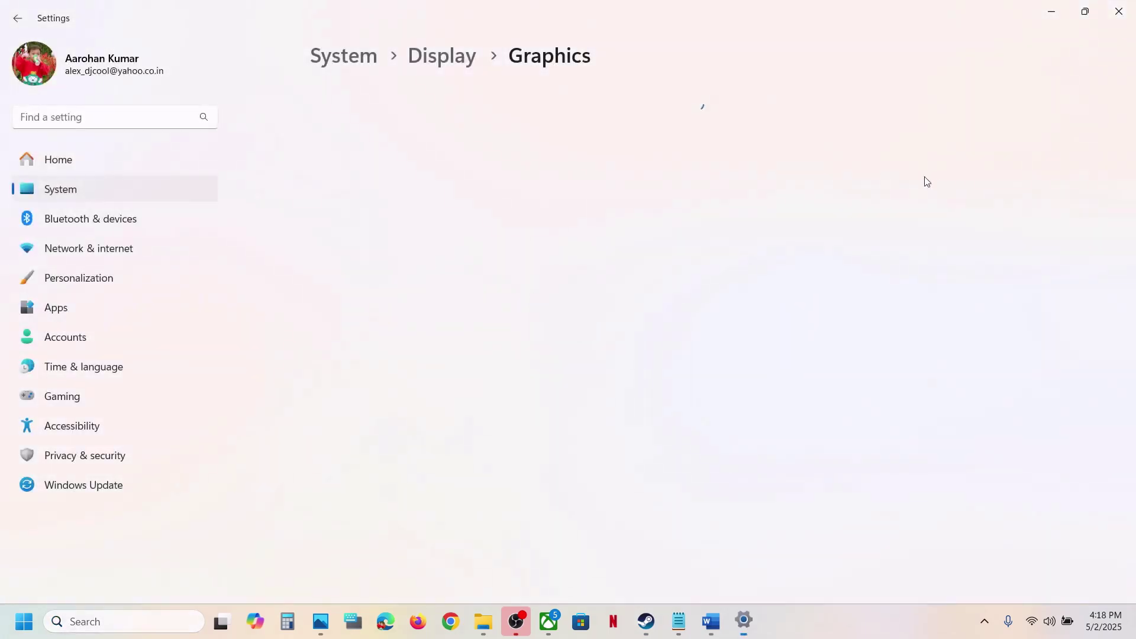
click(834, 418)
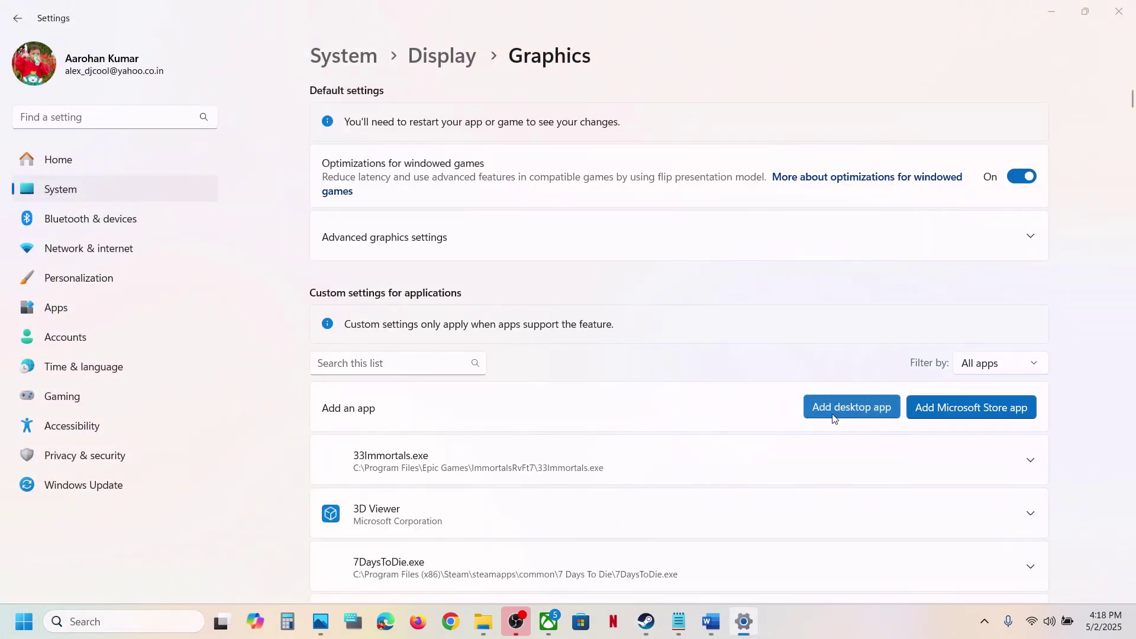
Browse to the steamapps folder inside C:\Program Files (x86)\Steam in the file selection dialog.
double_click(218, 126)
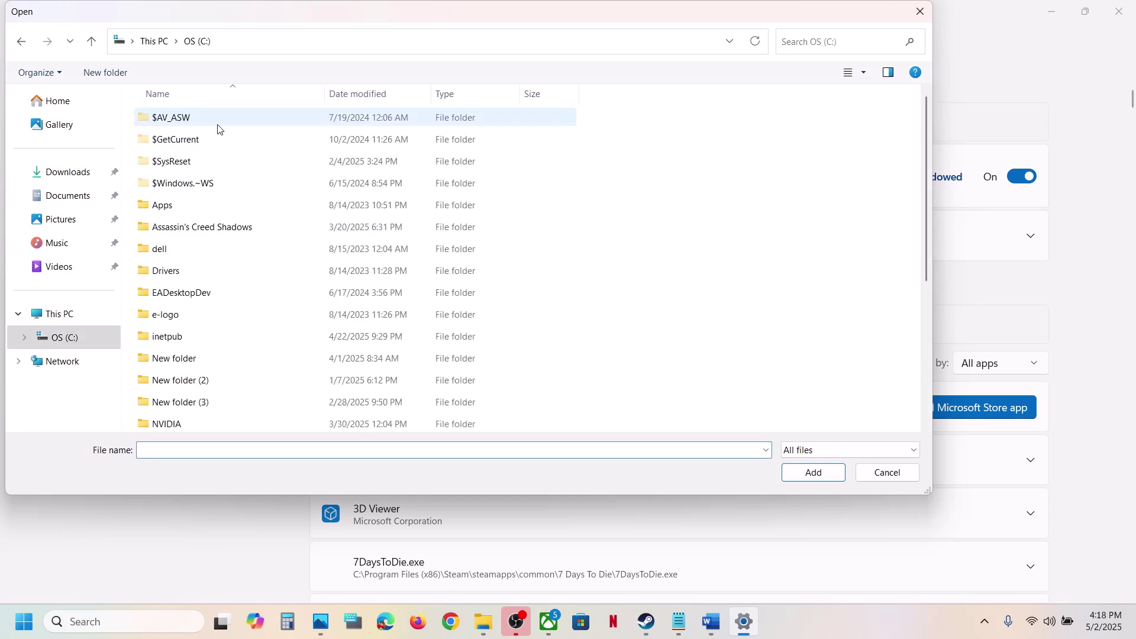
scroll(322, 253, down, 5)
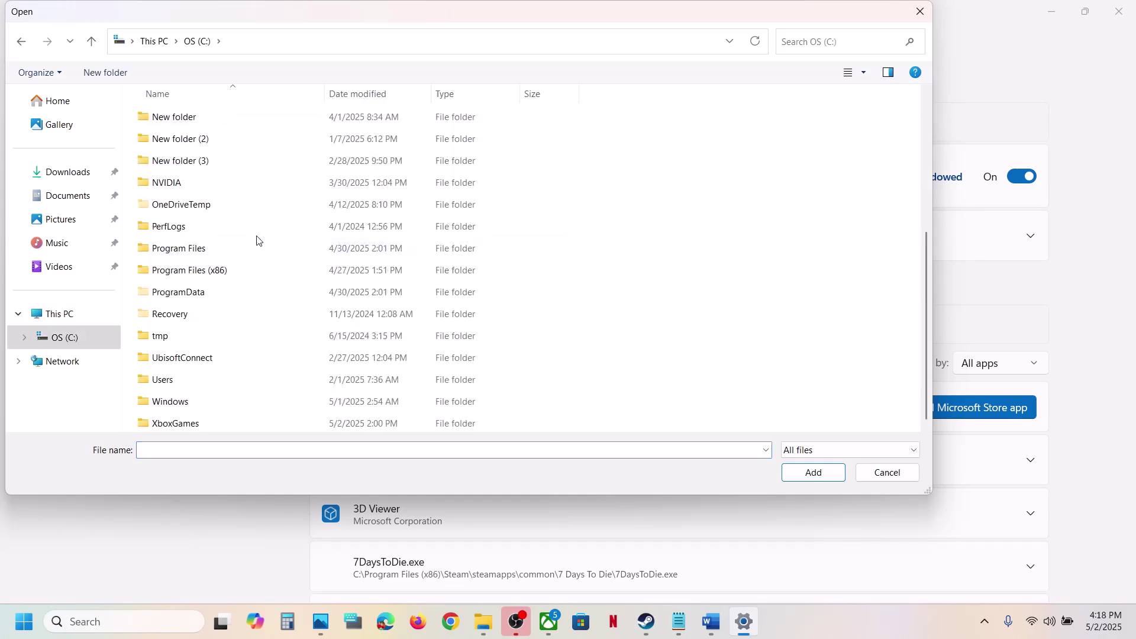
double_click(214, 270)
scroll(186, 253, down, 10)
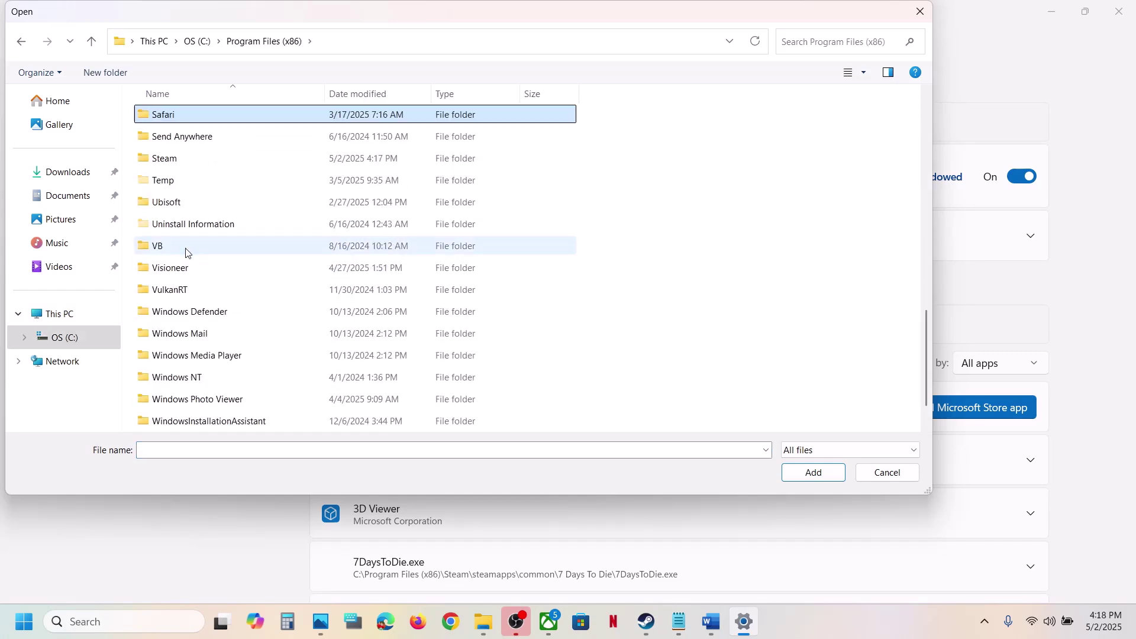
double_click(165, 158)
scroll(185, 210, down, 4)
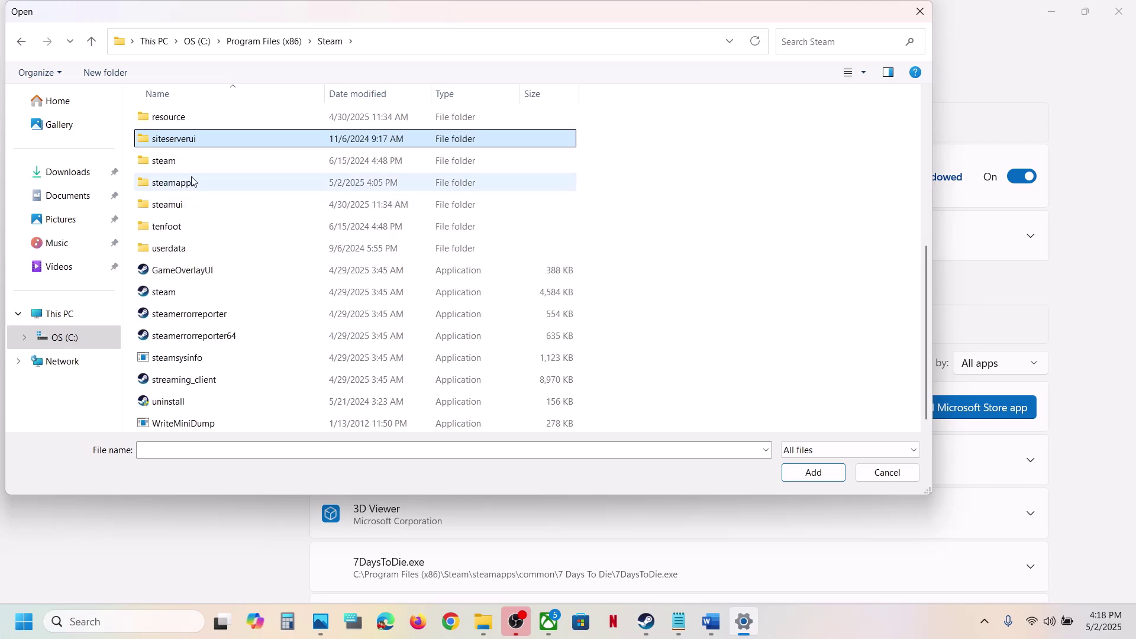
click(165, 180)
double_click(165, 180)
Add the DarkSoulsIII application from common\DARK SOULS III\Game to the custom graphics settings list.
click(180, 126)
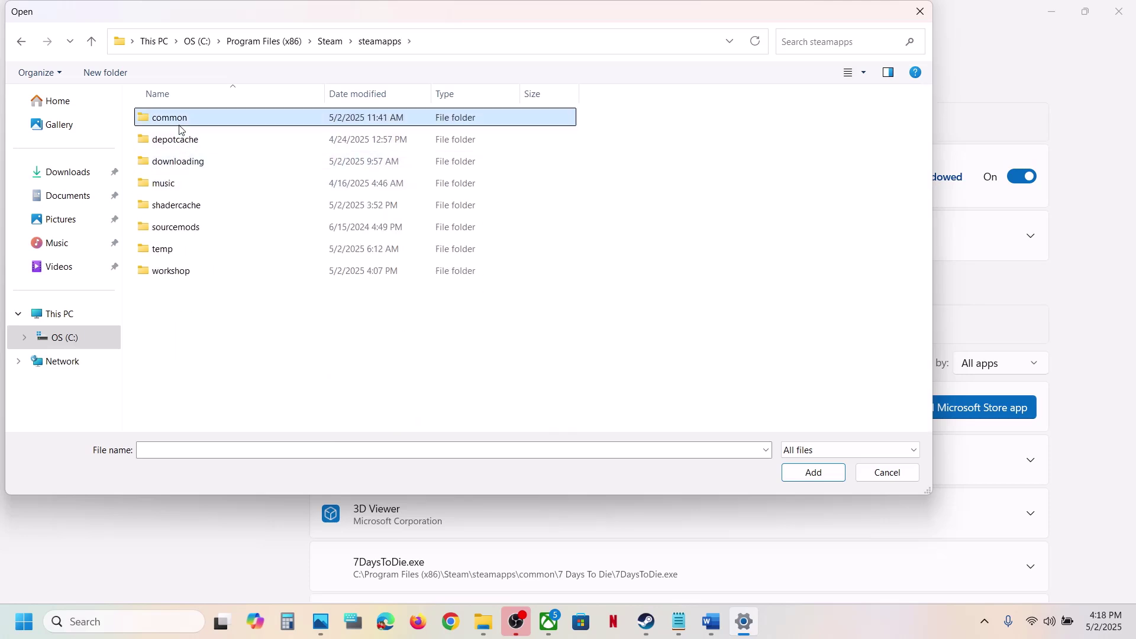
double_click(180, 125)
click(195, 121)
double_click(195, 121)
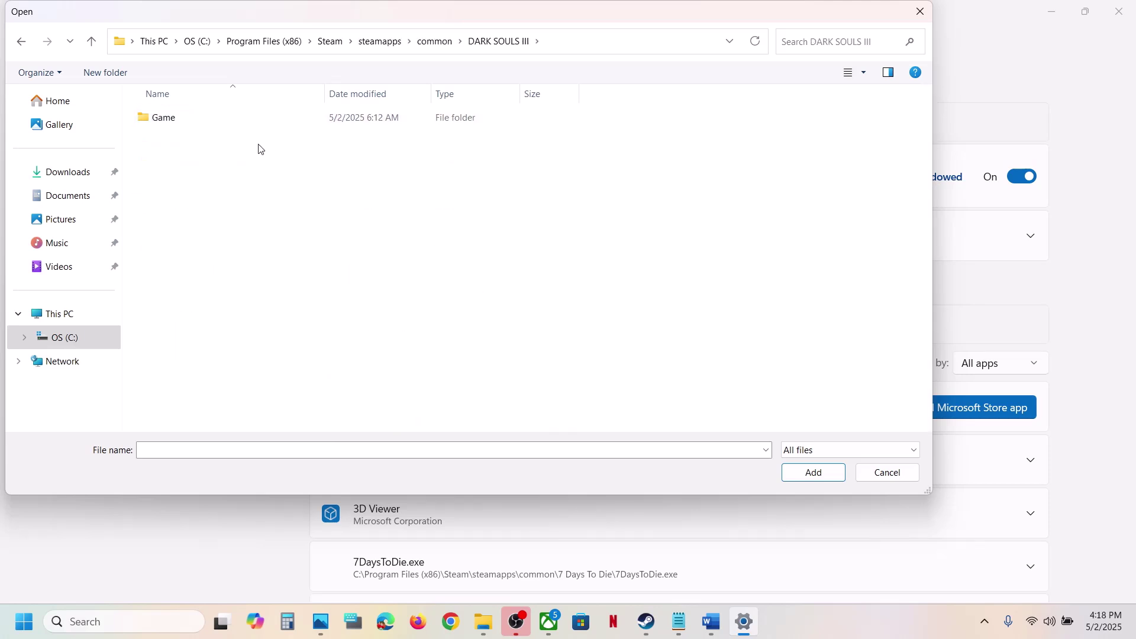
double_click(200, 124)
click(188, 161)
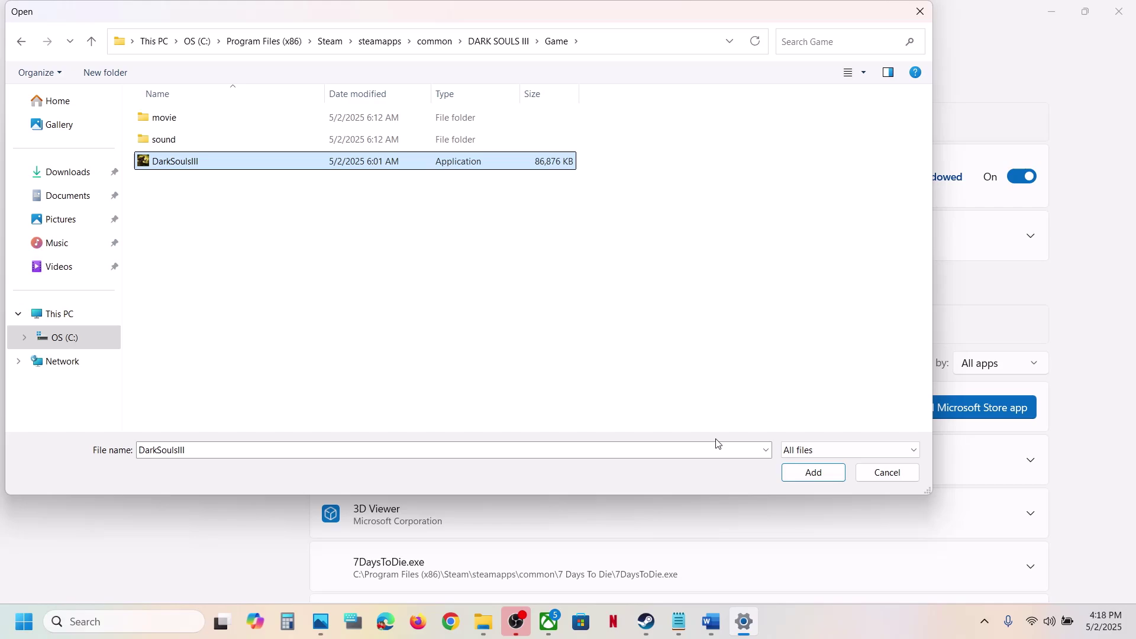
click(793, 477)
Set the DARK SOULS III GPU preference to High Performance (NVIDIA GeForce RTX 3050 Laptop GPU) and close Settings.
scroll(512, 454, down, 15)
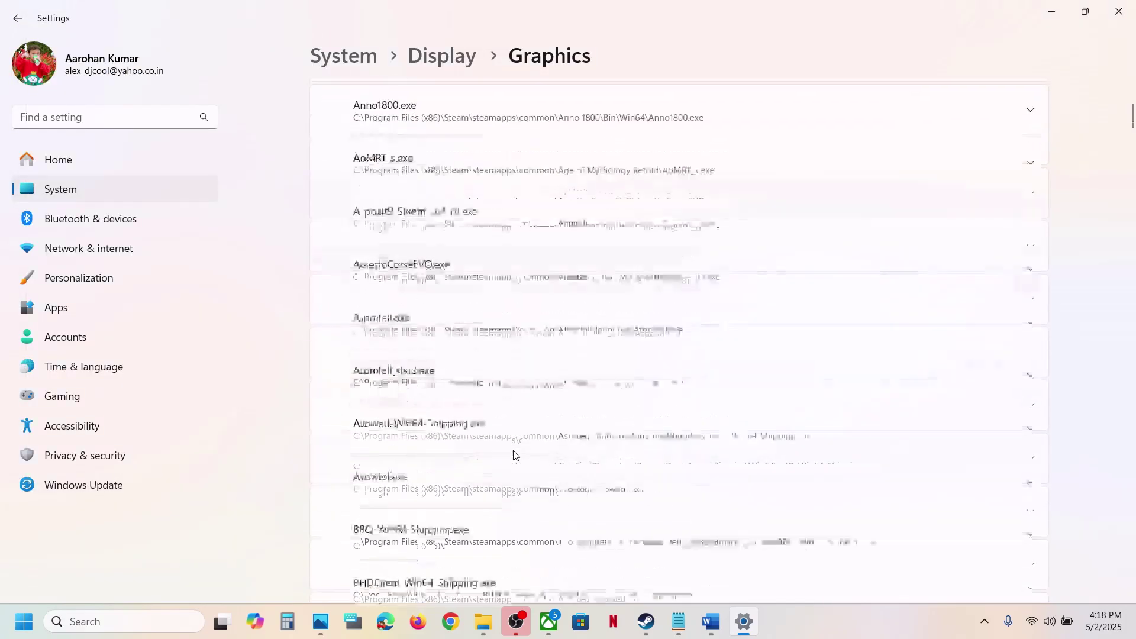
scroll(513, 454, down, 7)
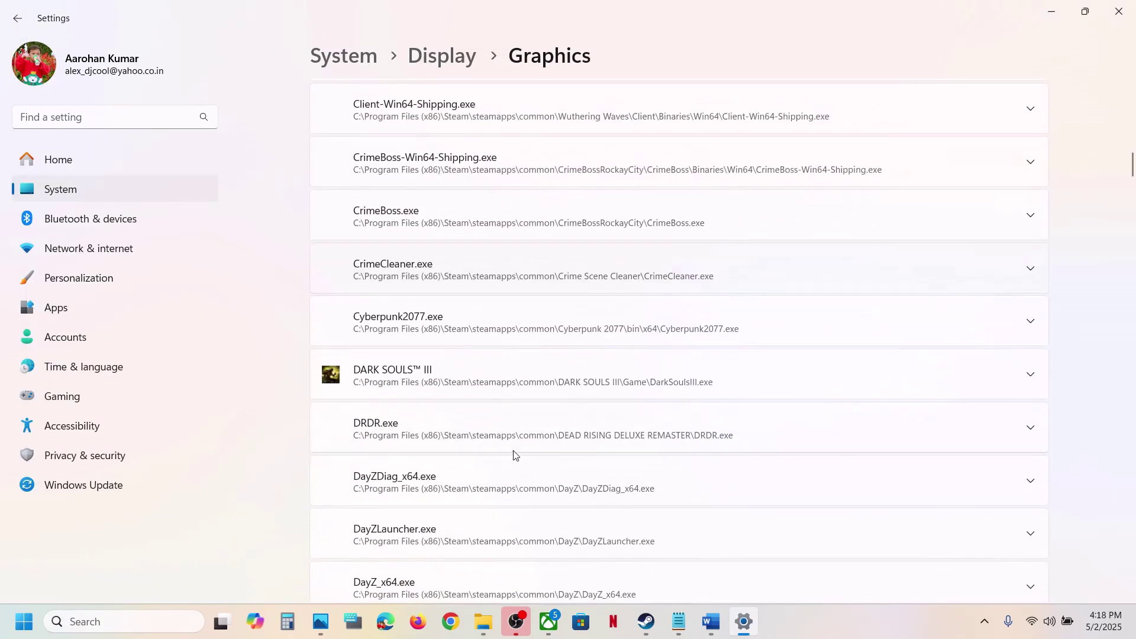
click(554, 379)
scroll(554, 379, down, 5)
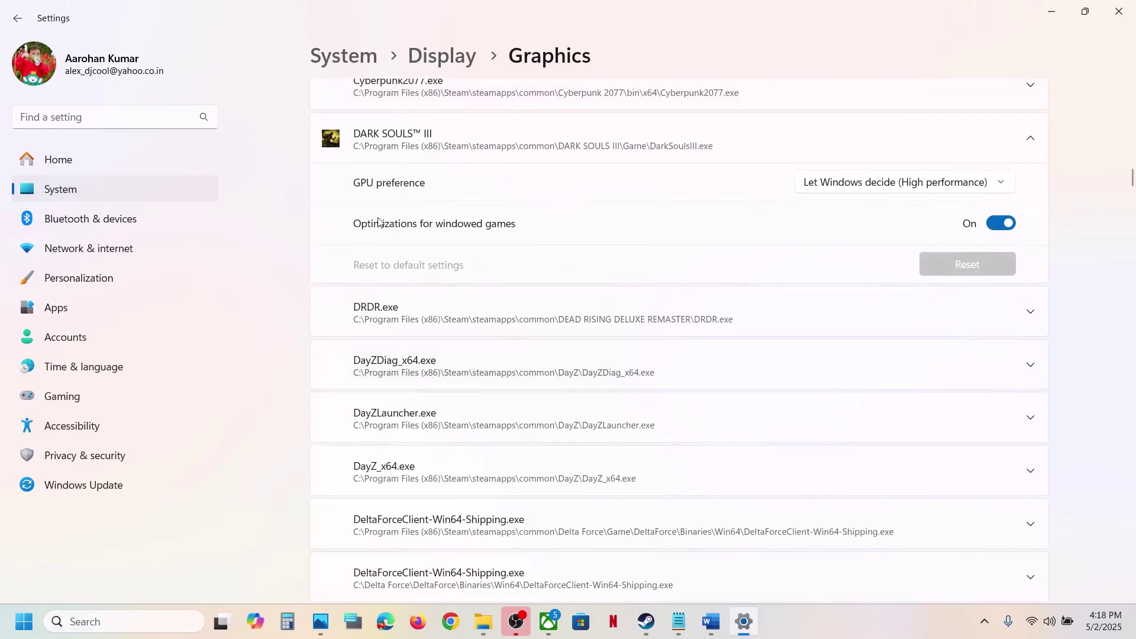
click(901, 188)
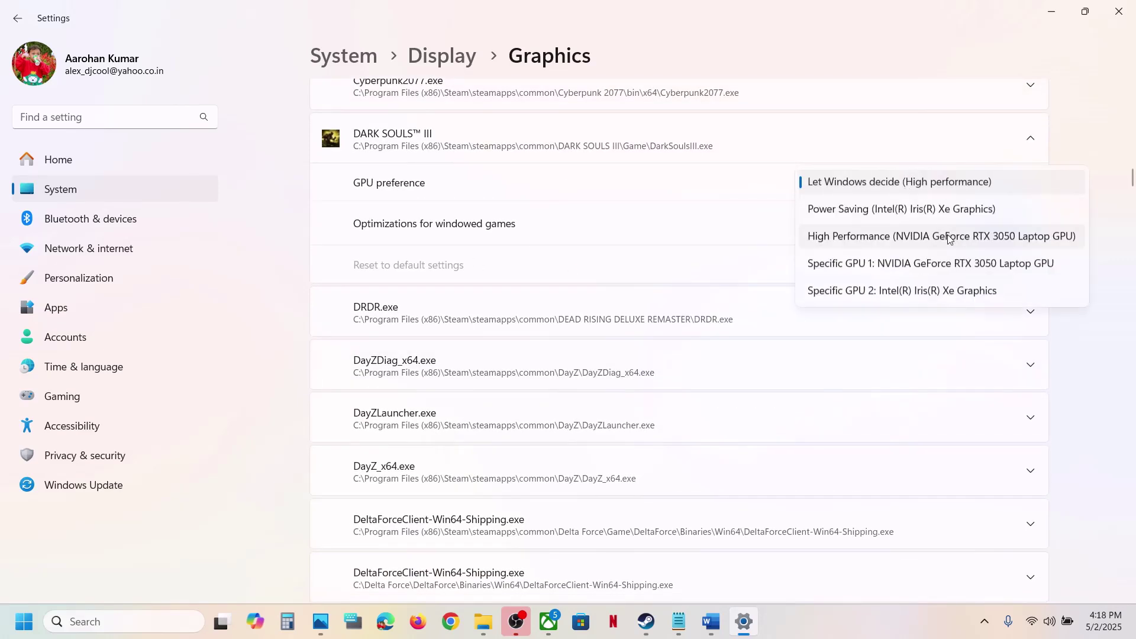
click(942, 235)
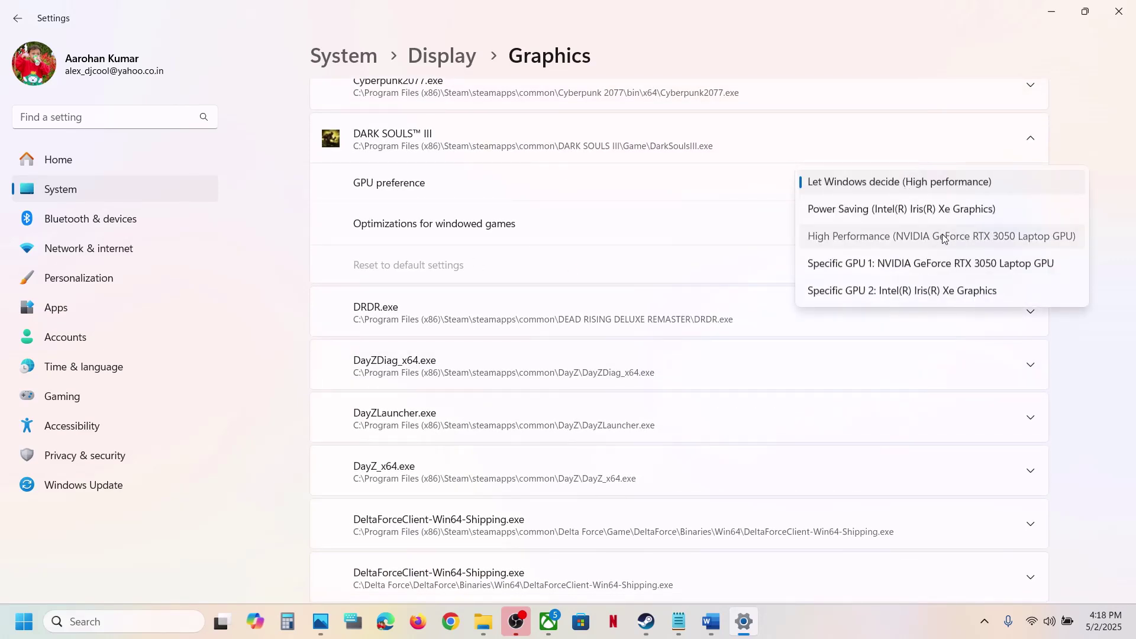
click(1118, 11)
Switch to the Word notes and copy the Visual C++ download link given in Step 8.
click(710, 621)
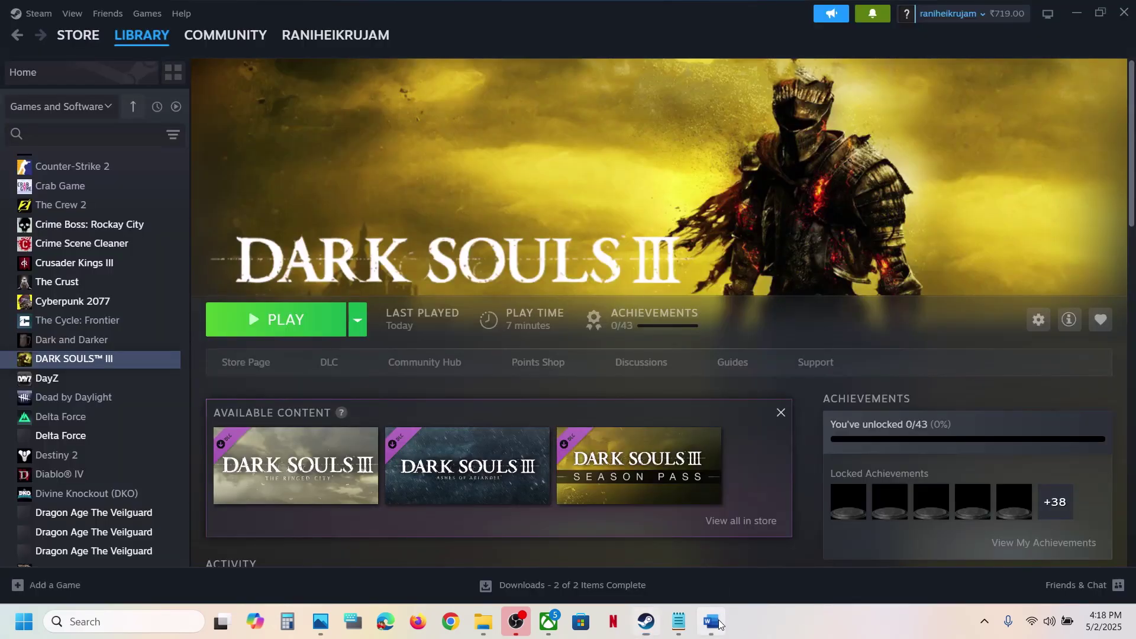
scroll(460, 384, down, 3)
scroll(460, 385, up, 1)
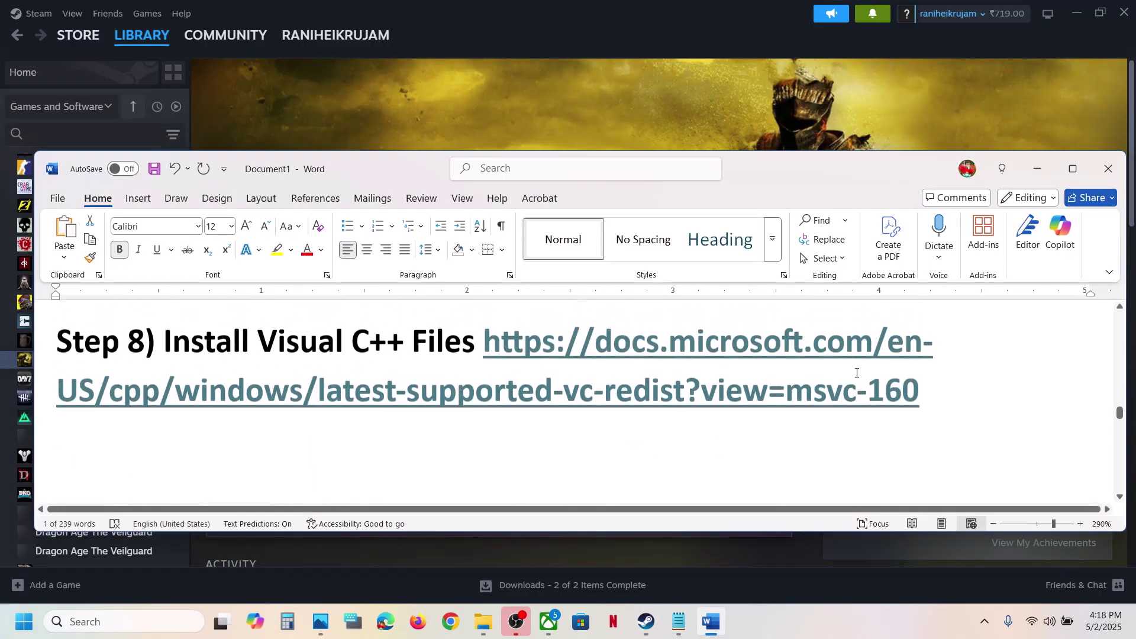
drag(921, 390, 481, 362)
key(ctrl+c)
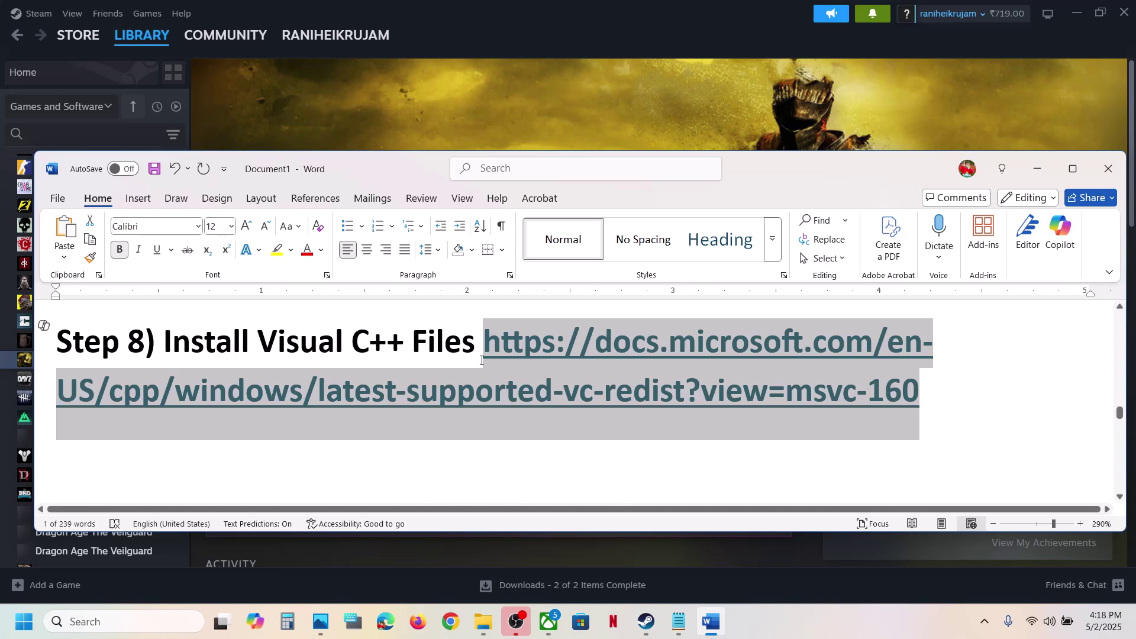
Switch to Chrome and load the copied Visual C++ Redistributable download page.
click(687, 104)
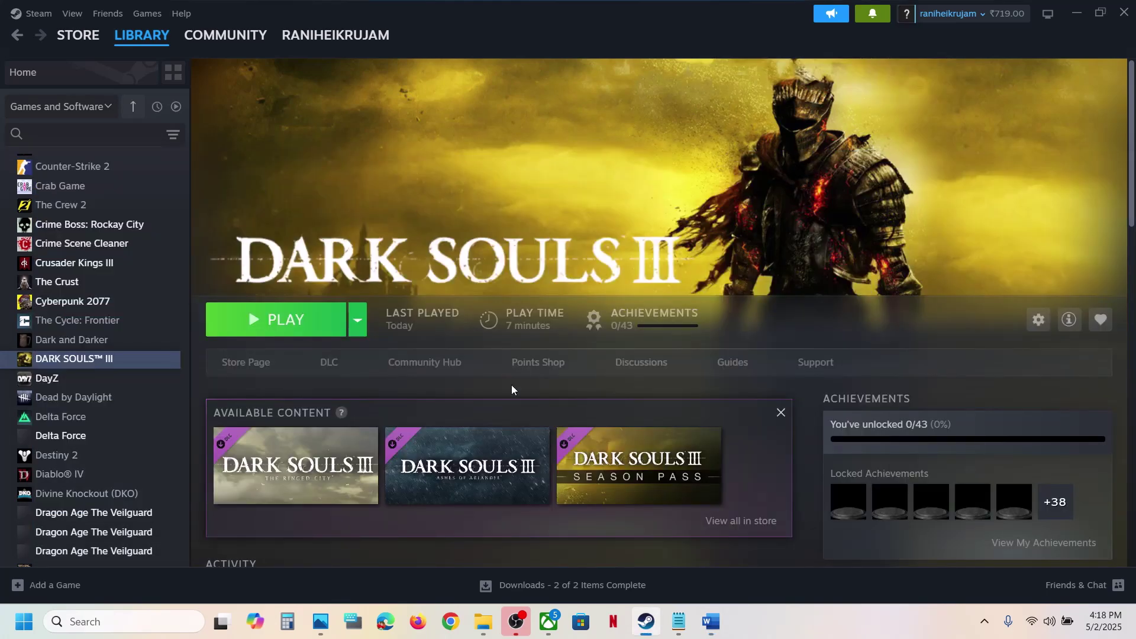
click(450, 621)
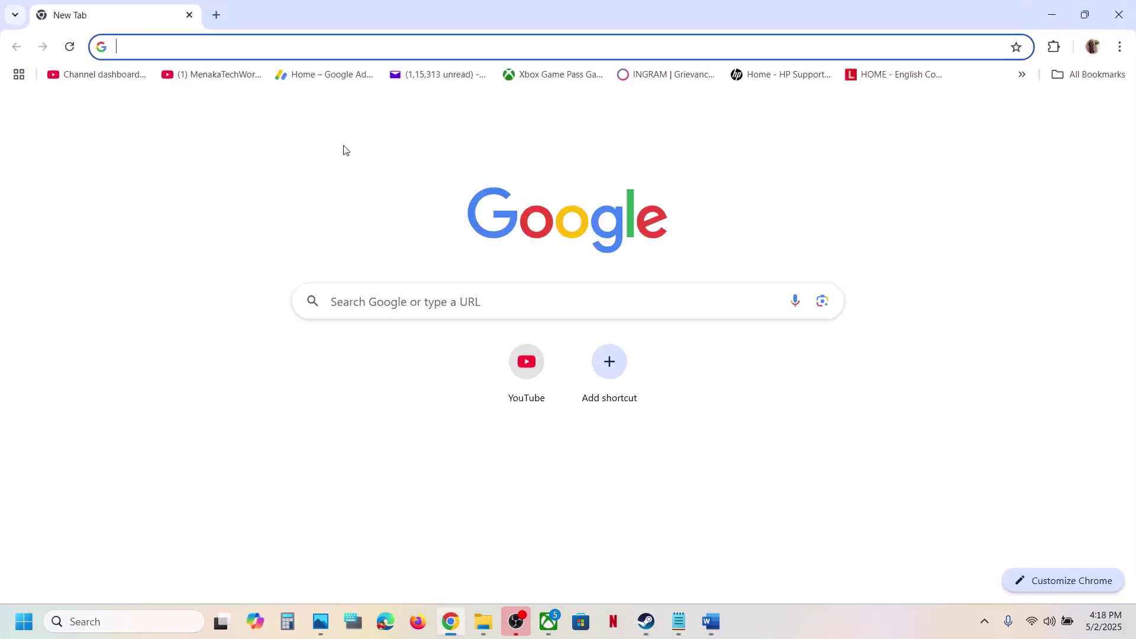
key(ctrl+v)
key(Return)
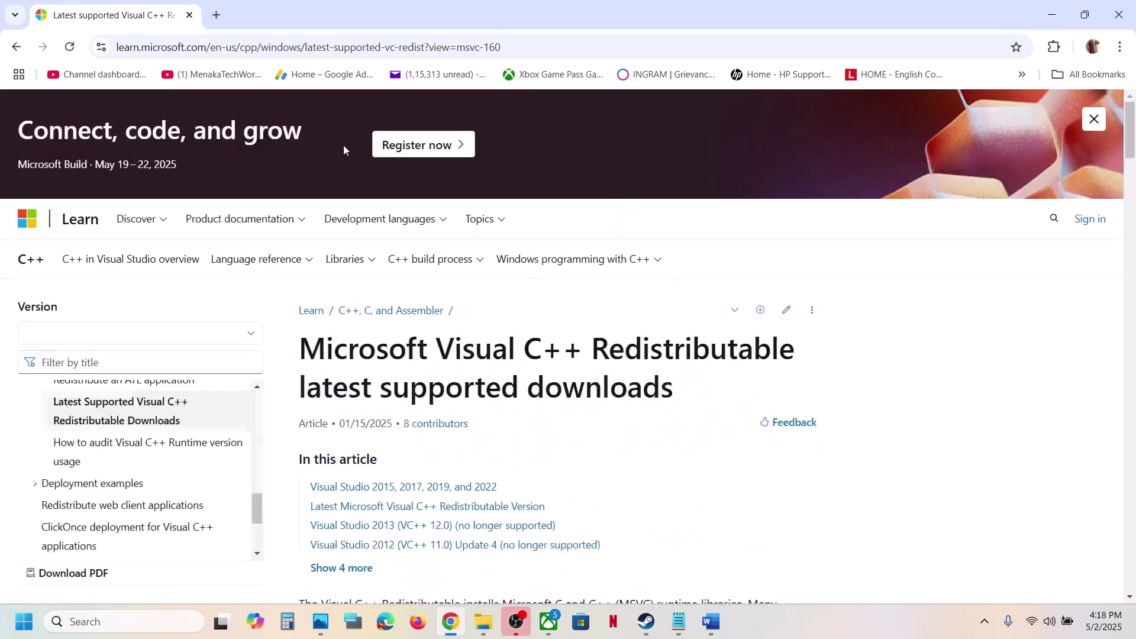
Download the X86 package from the latest Visual C++ Redistributable version table and run its Repair.
scroll(471, 367, down, 5)
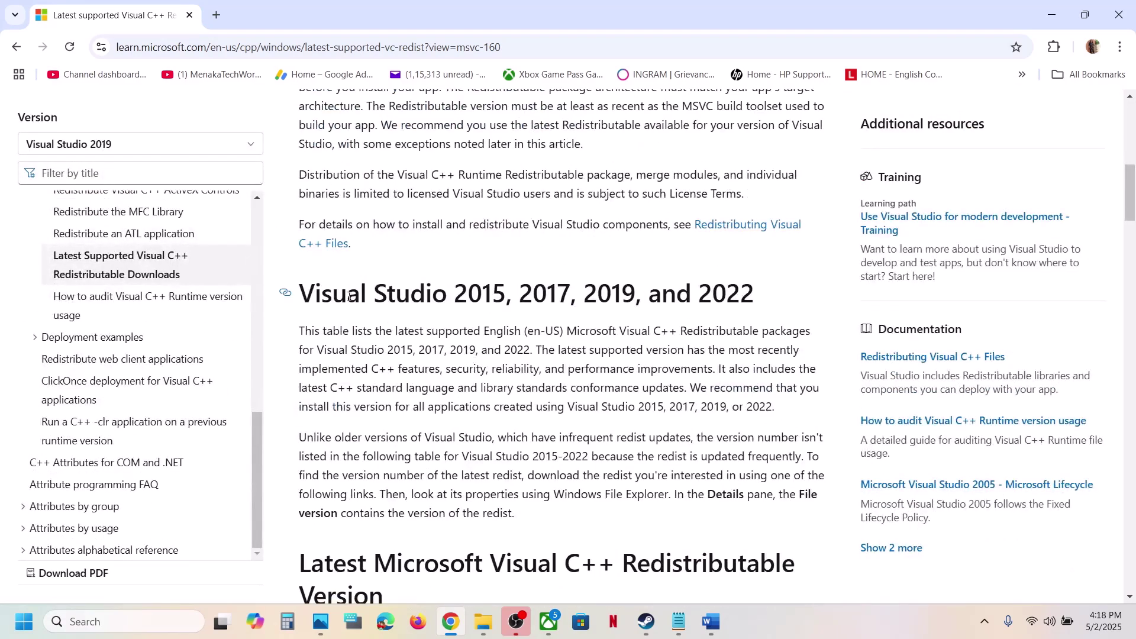
drag(347, 294, 723, 298)
scroll(722, 303, down, 4)
scroll(722, 303, down, 3)
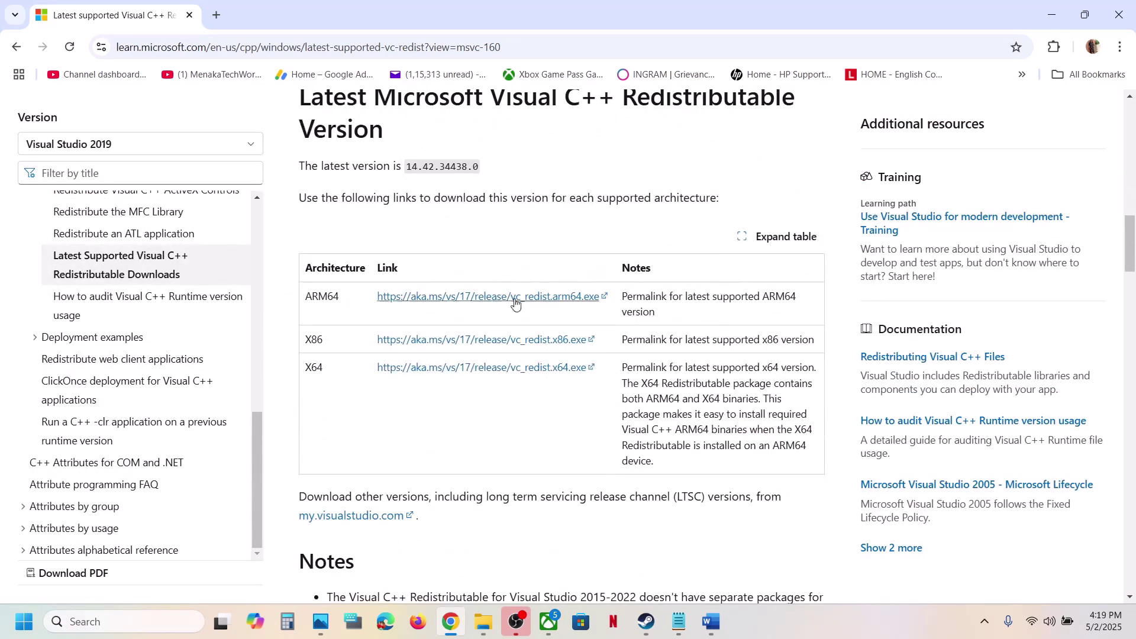
double_click(306, 346)
double_click(313, 362)
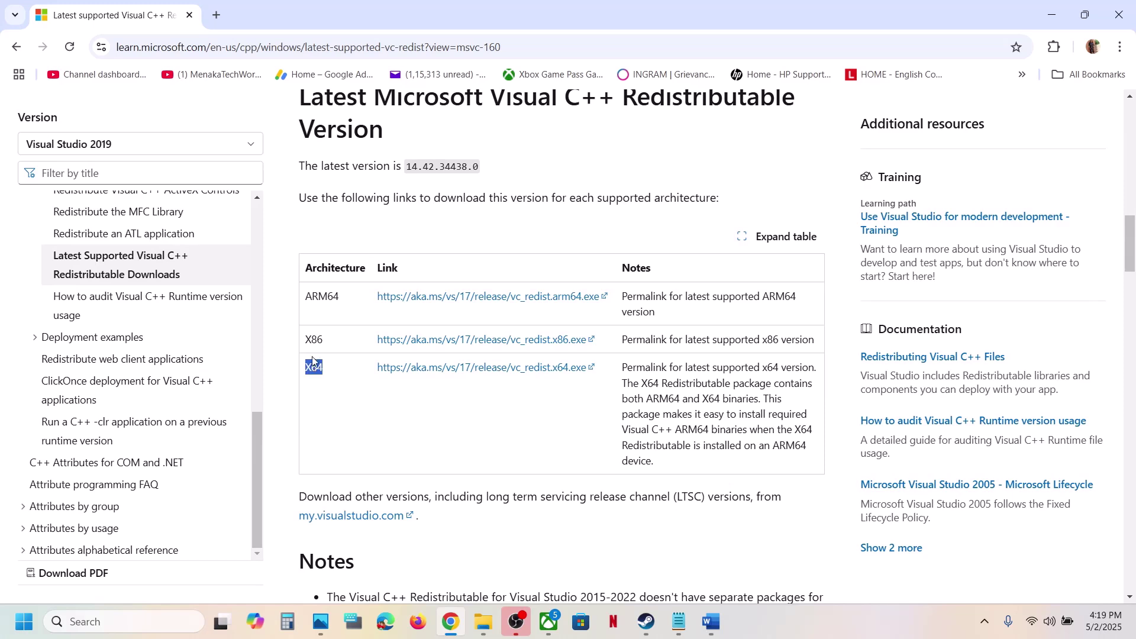
double_click(311, 341)
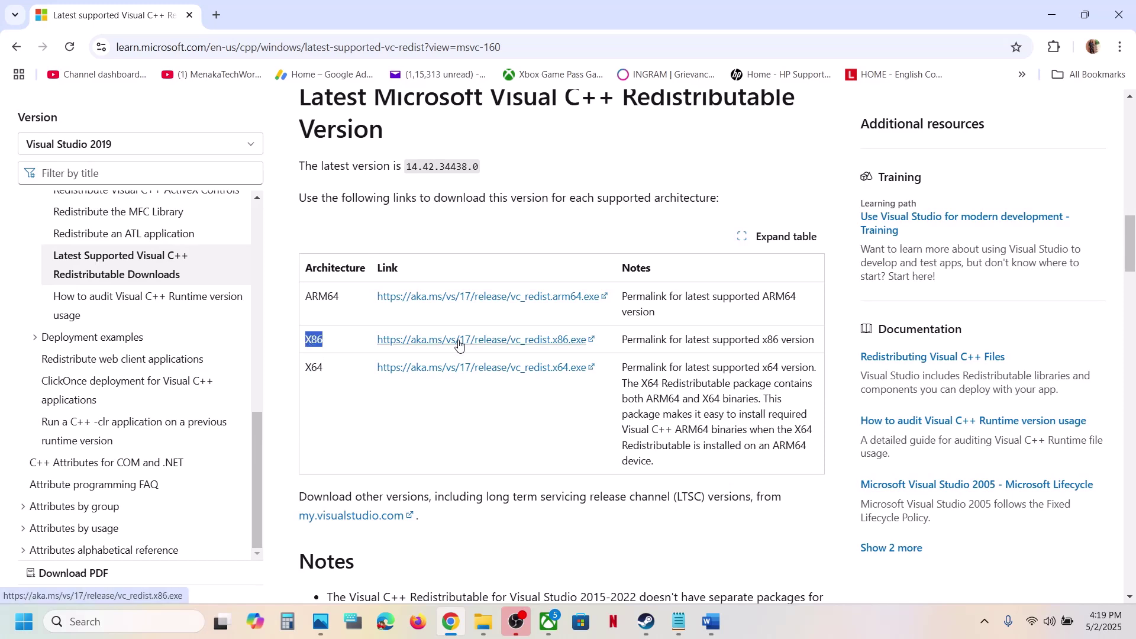
click(459, 343)
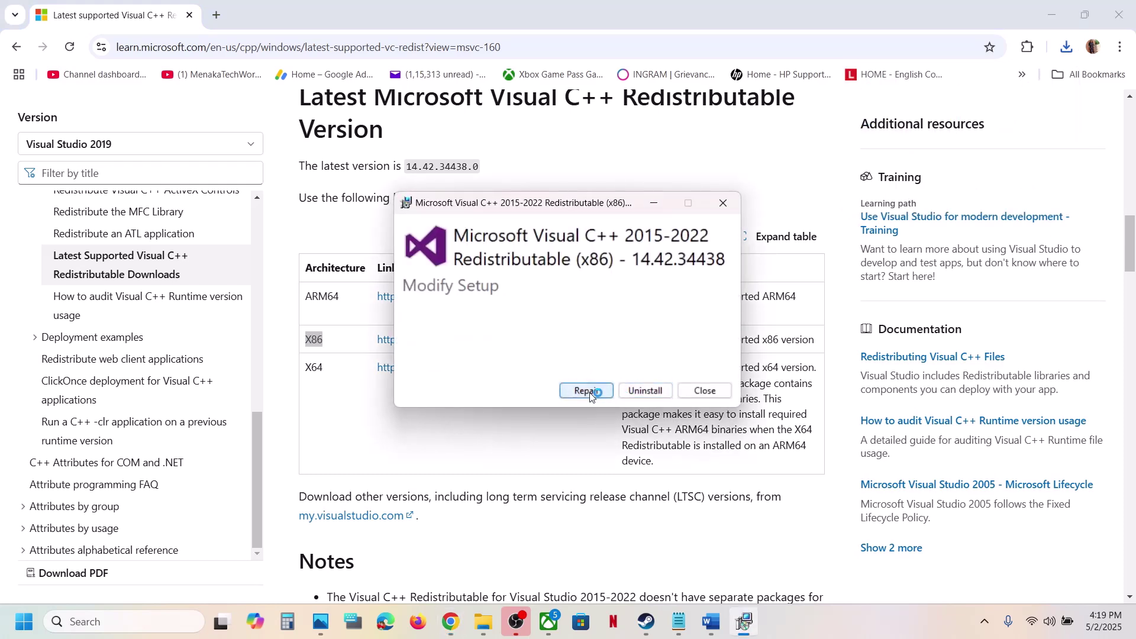
click(591, 393)
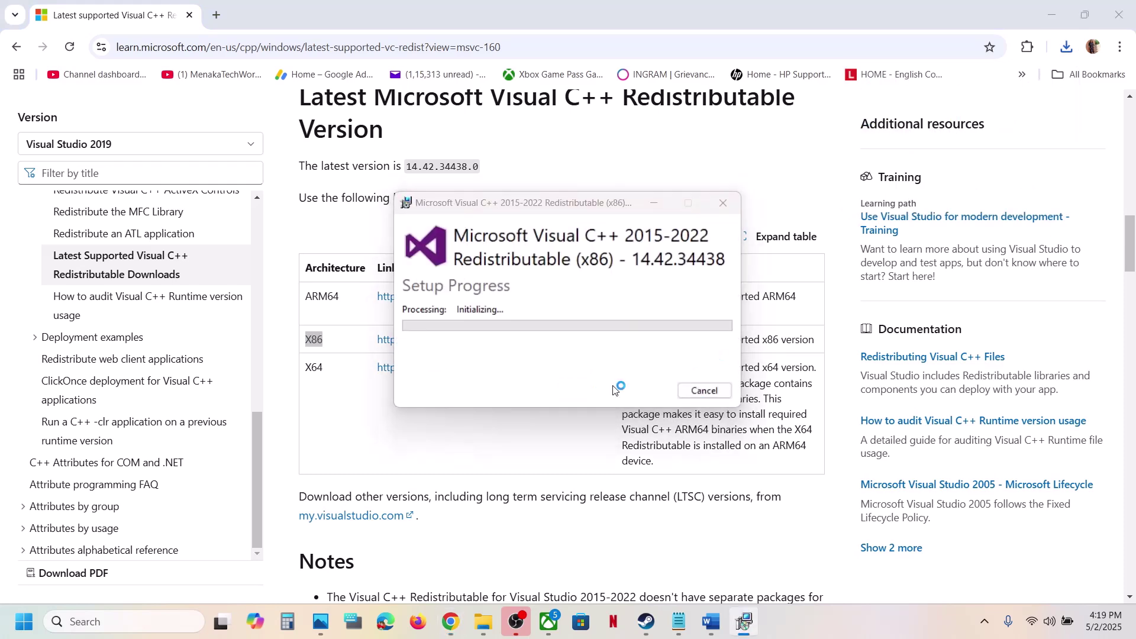
Download the X64 Visual C++ Redistributable package, launch it and run its Repair.
double_click(314, 368)
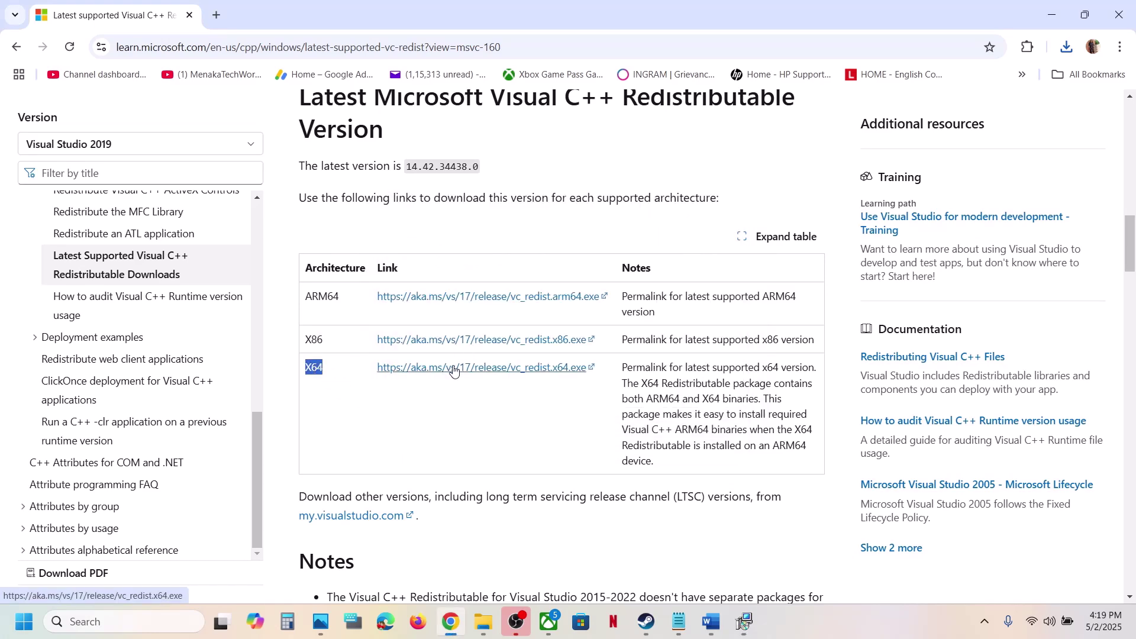
click(1065, 50)
click(940, 113)
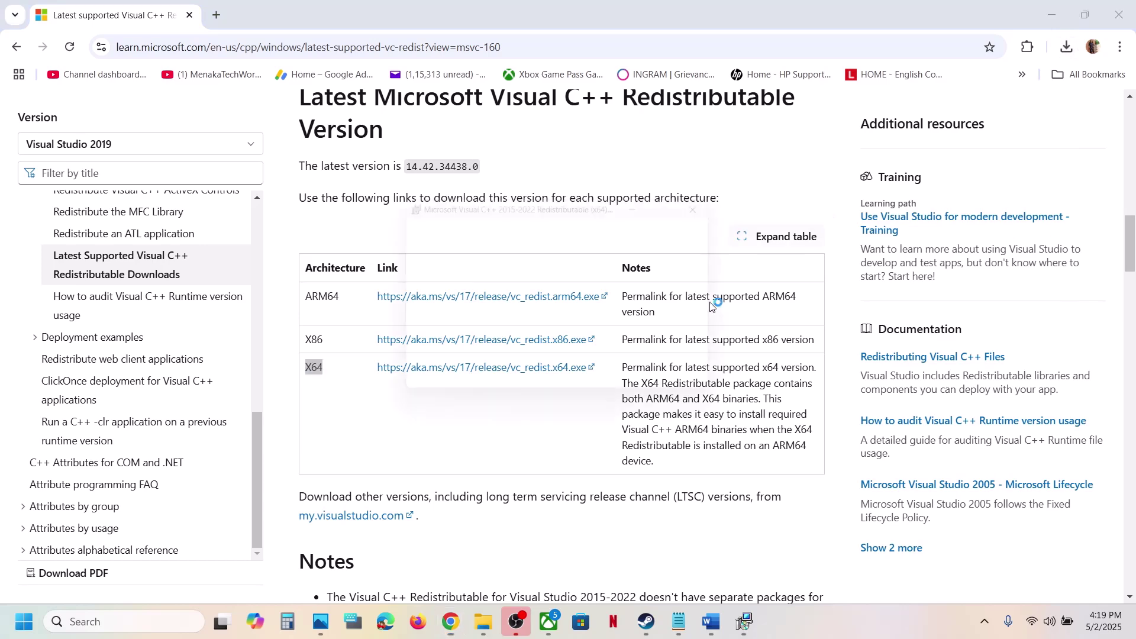
click(591, 396)
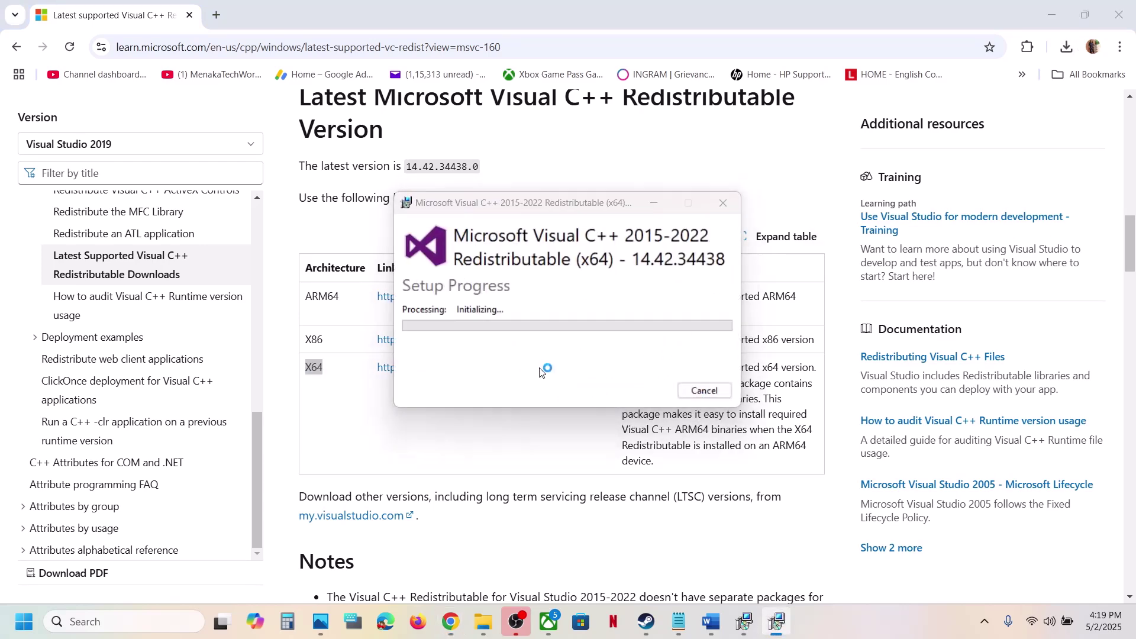
Place the x86 and x64 setup windows side by side to check their progress, then return to the download page.
click(743, 621)
drag(577, 204, 320, 241)
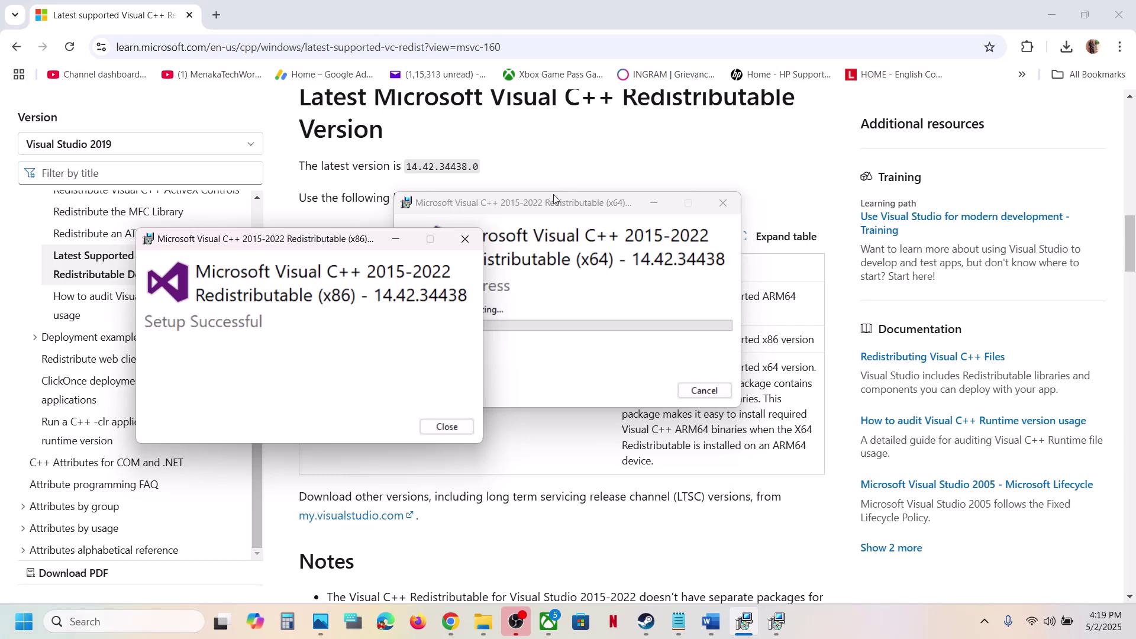
drag(555, 200, 772, 244)
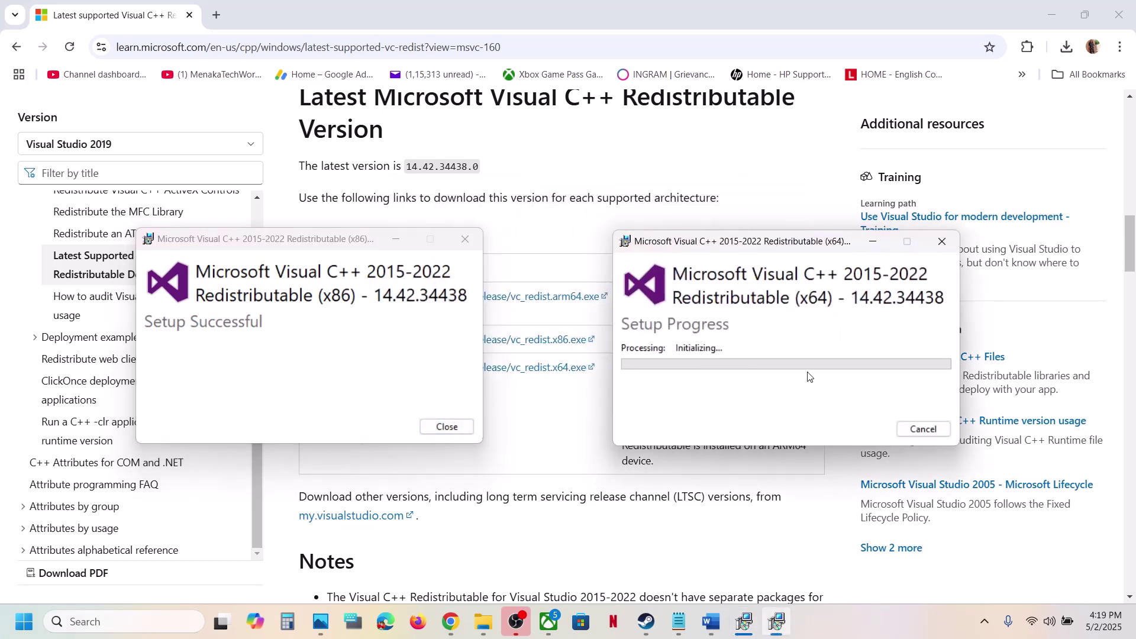
click(491, 542)
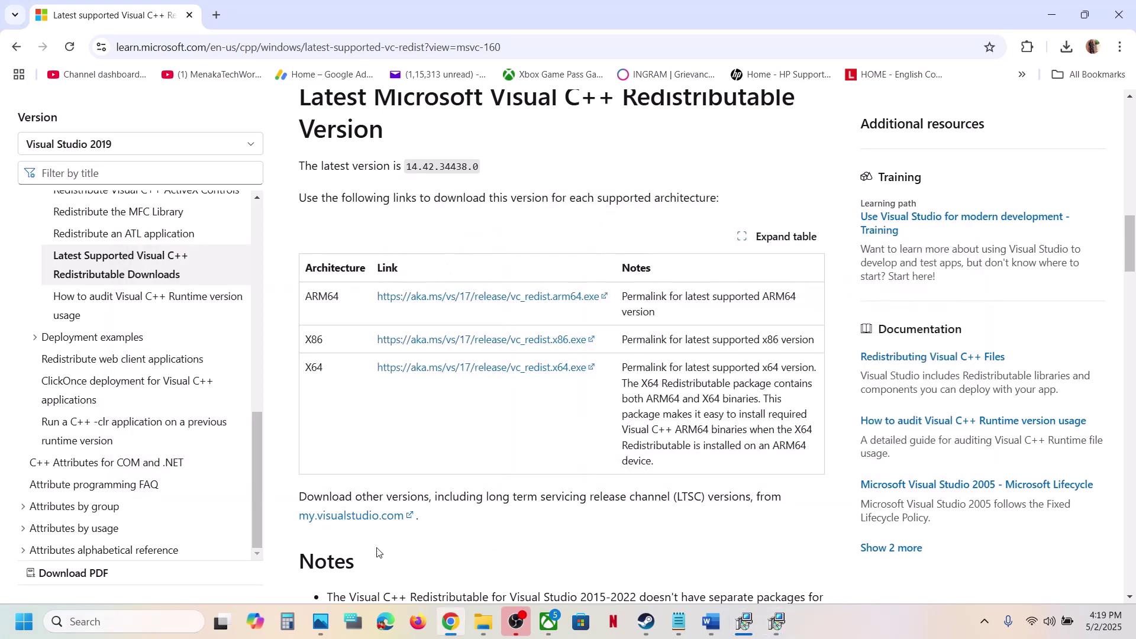
Show the Restart option in the Windows power options, then dismiss them without restarting.
click(23, 621)
click(430, 570)
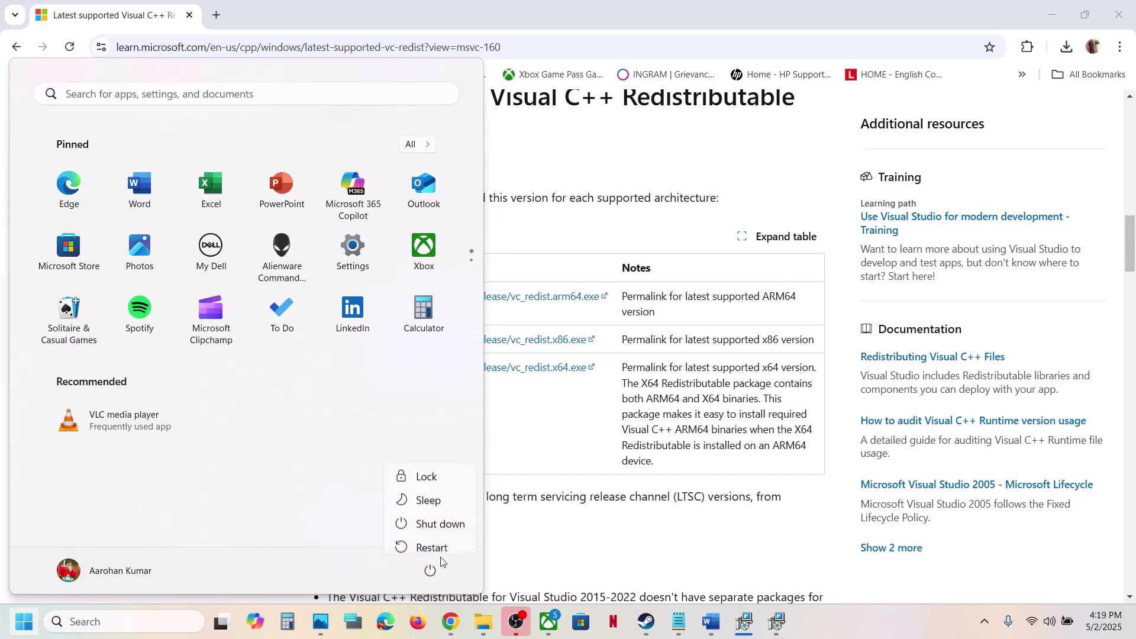
click(608, 547)
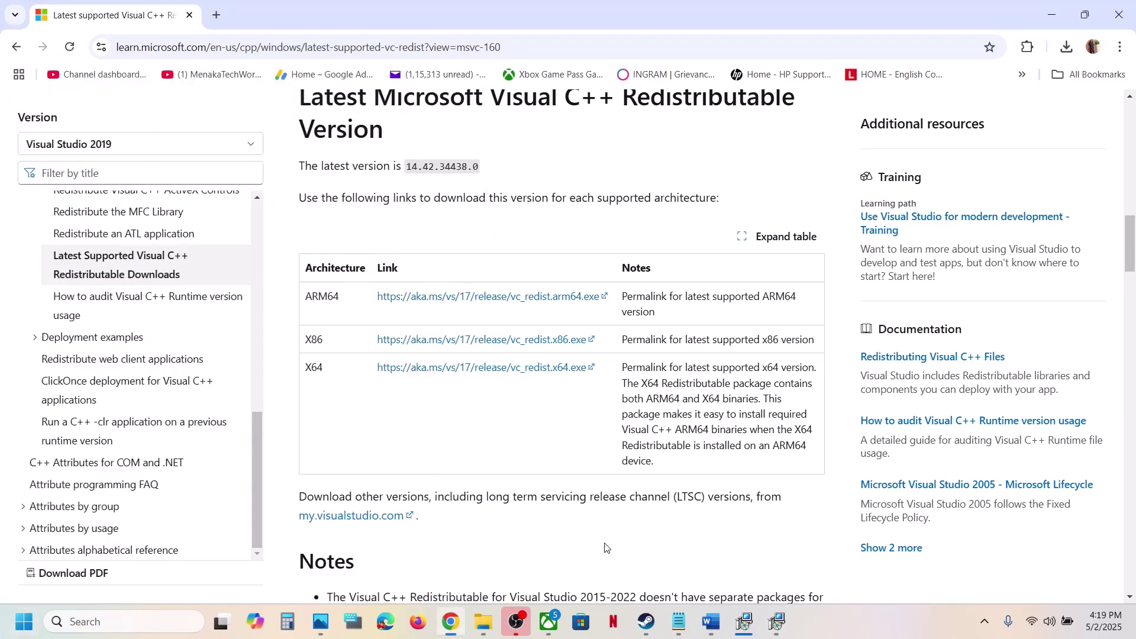
Switch to Steam, then to the Word notes, and read Step 9 on increasing virtual memory.
click(650, 619)
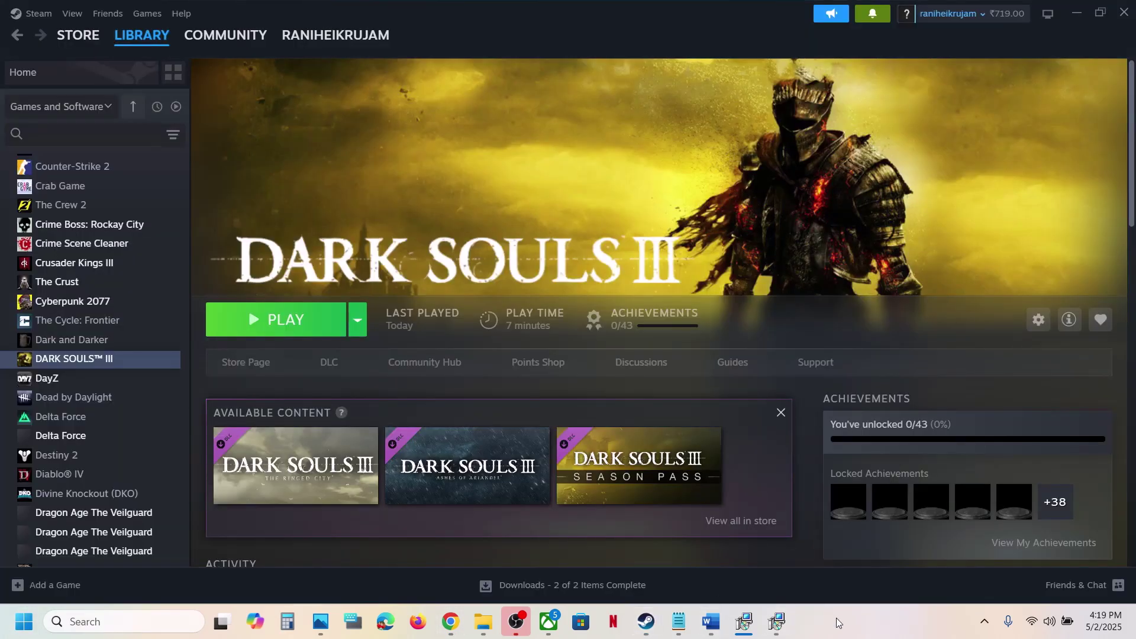
click(710, 621)
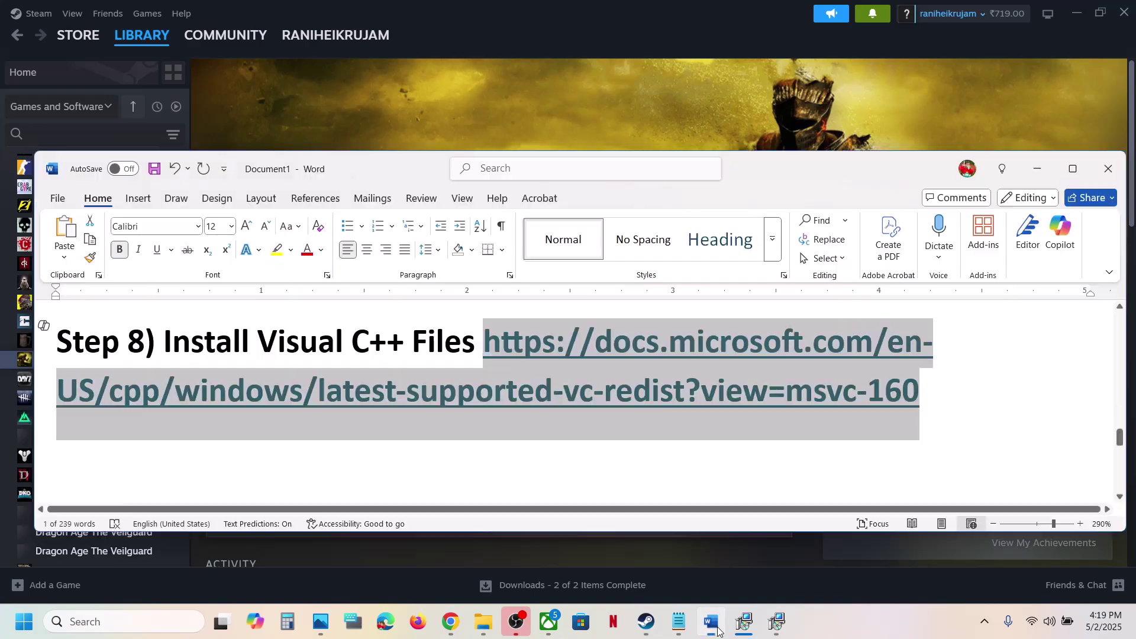
scroll(503, 373, down, 10)
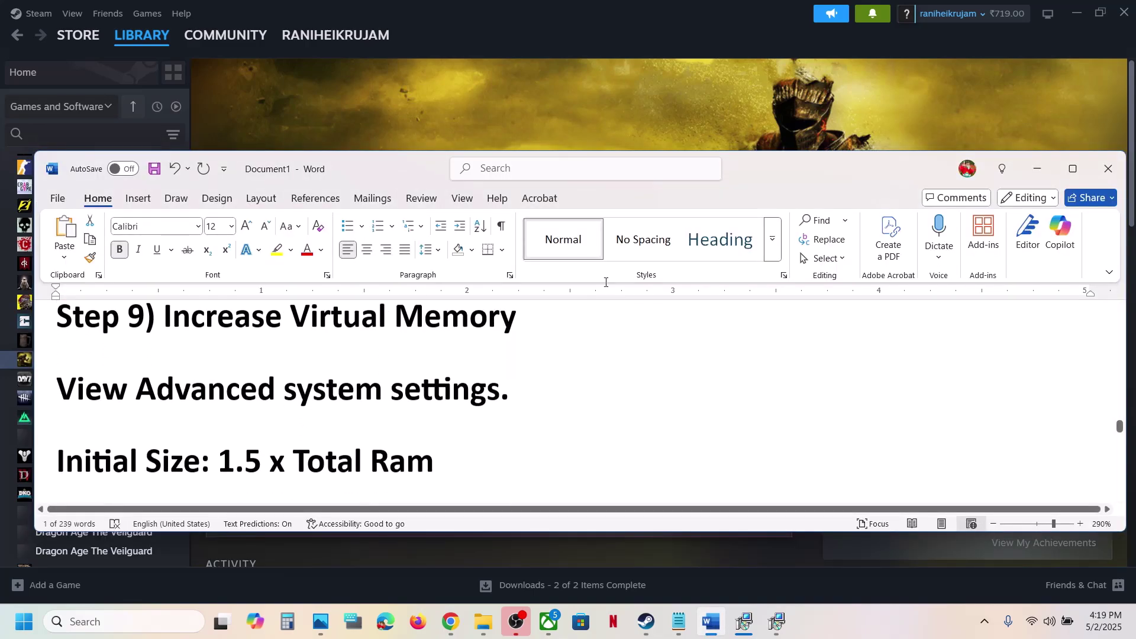
Copy "View Advanced system settings" from the Word notes, search Windows for it and open the System Properties window.
click(608, 133)
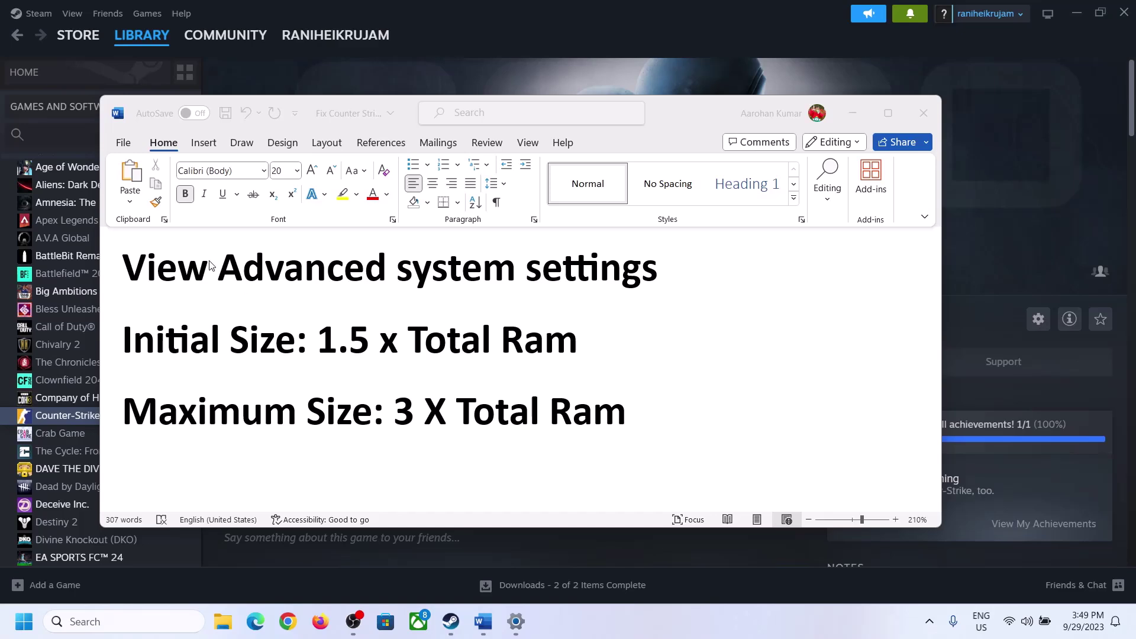
drag(171, 276, 639, 275)
key(ctrl+c)
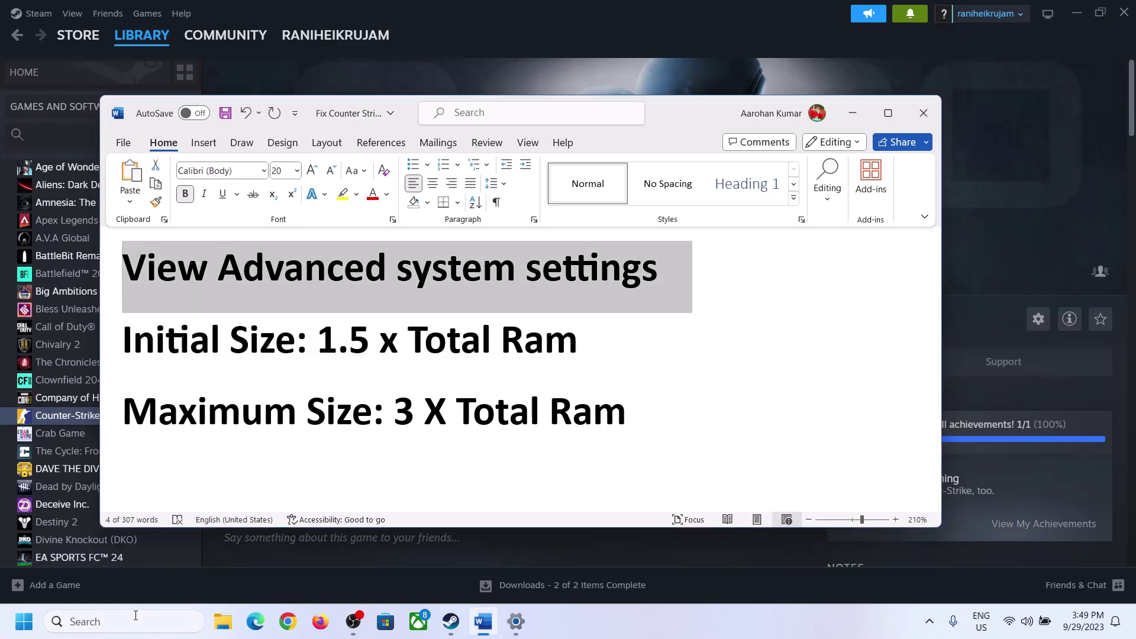
click(133, 621)
key(ctrl+v)
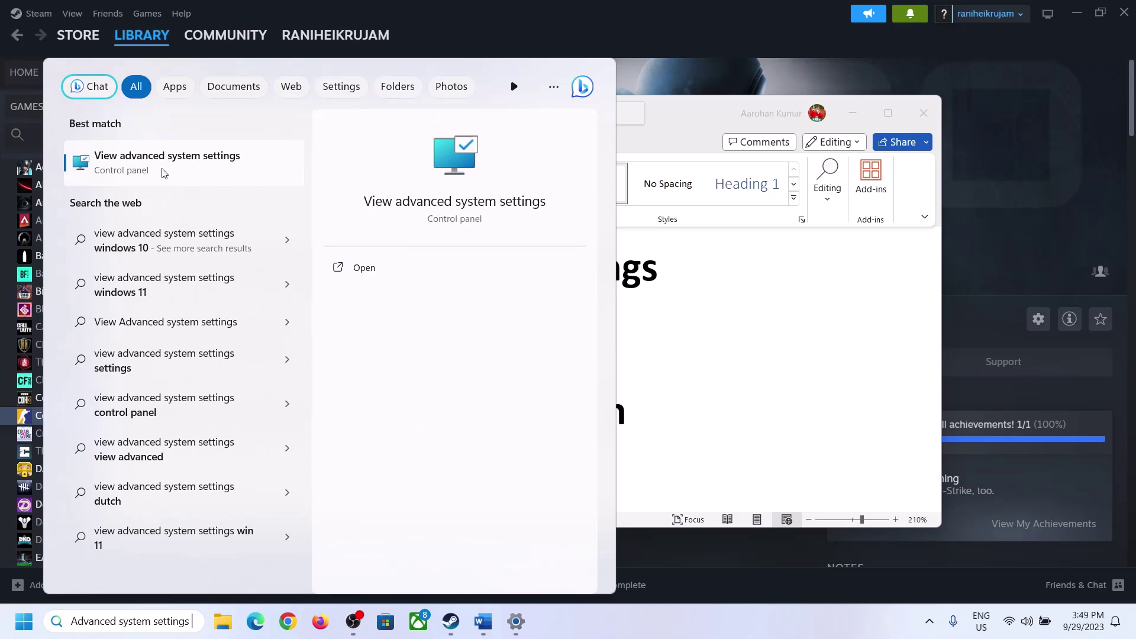
click(164, 171)
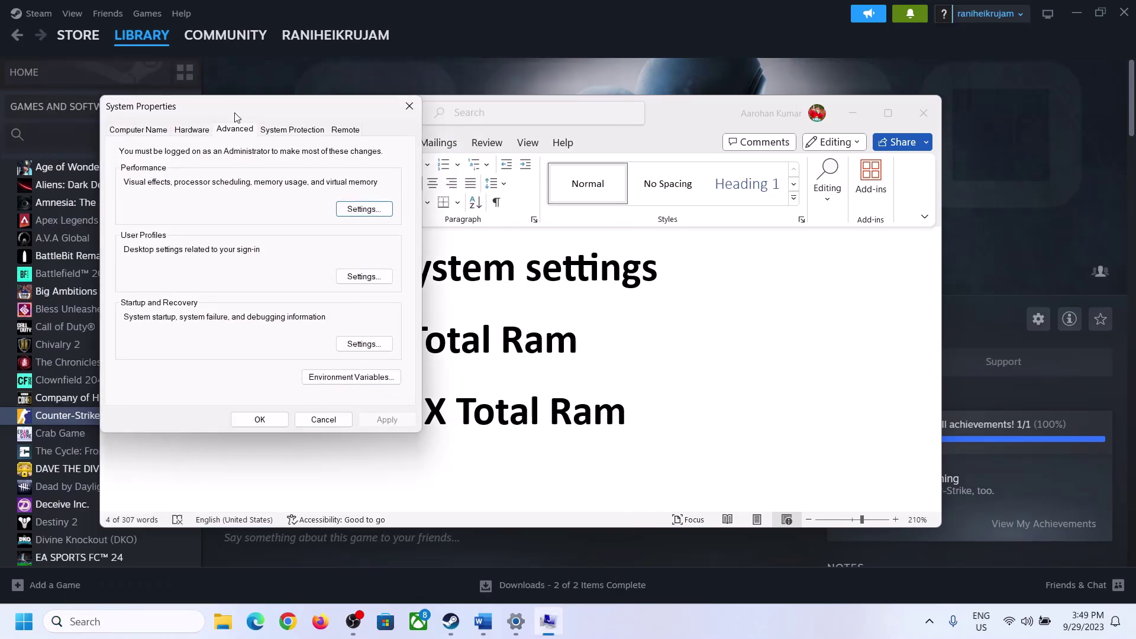
drag(235, 113, 507, 201)
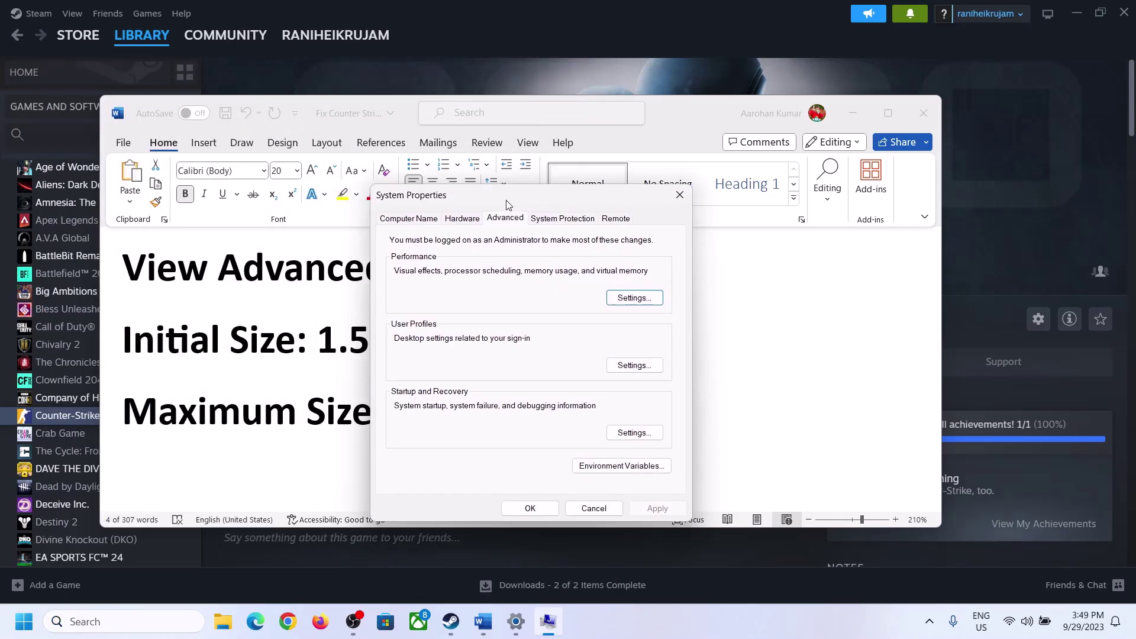
Open the virtual memory settings from the advanced Performance Options.
click(637, 301)
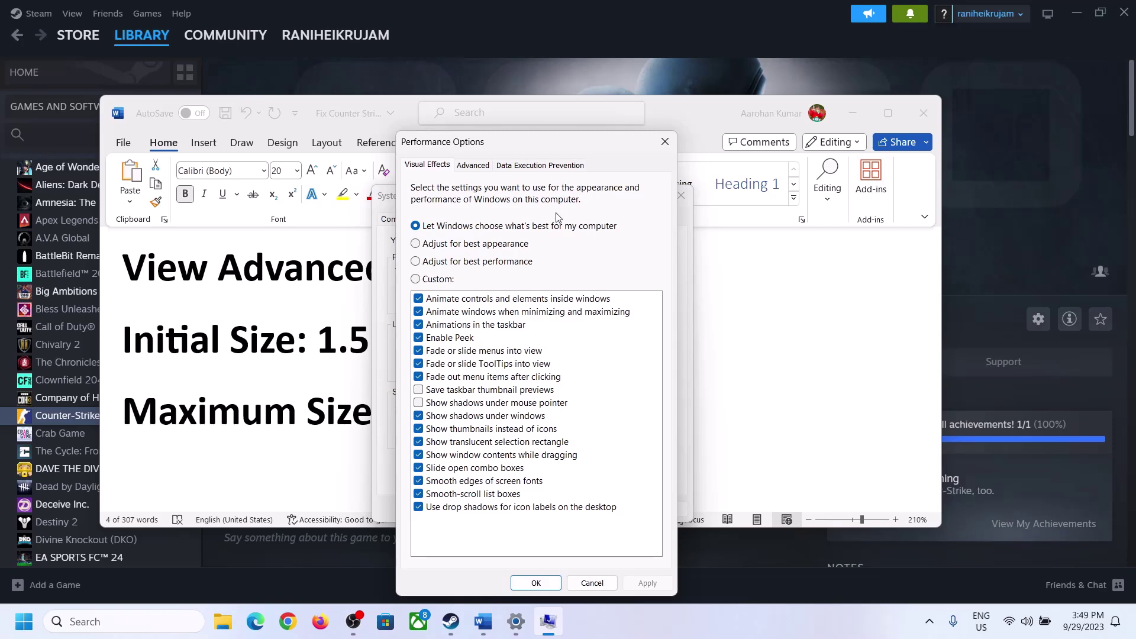
click(475, 166)
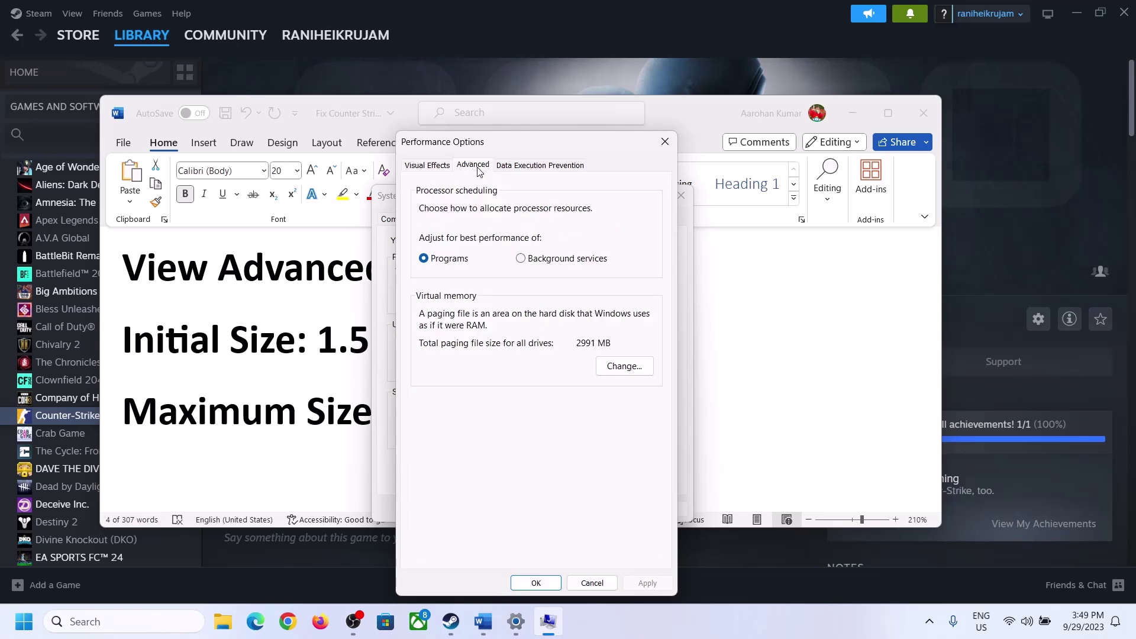
click(627, 367)
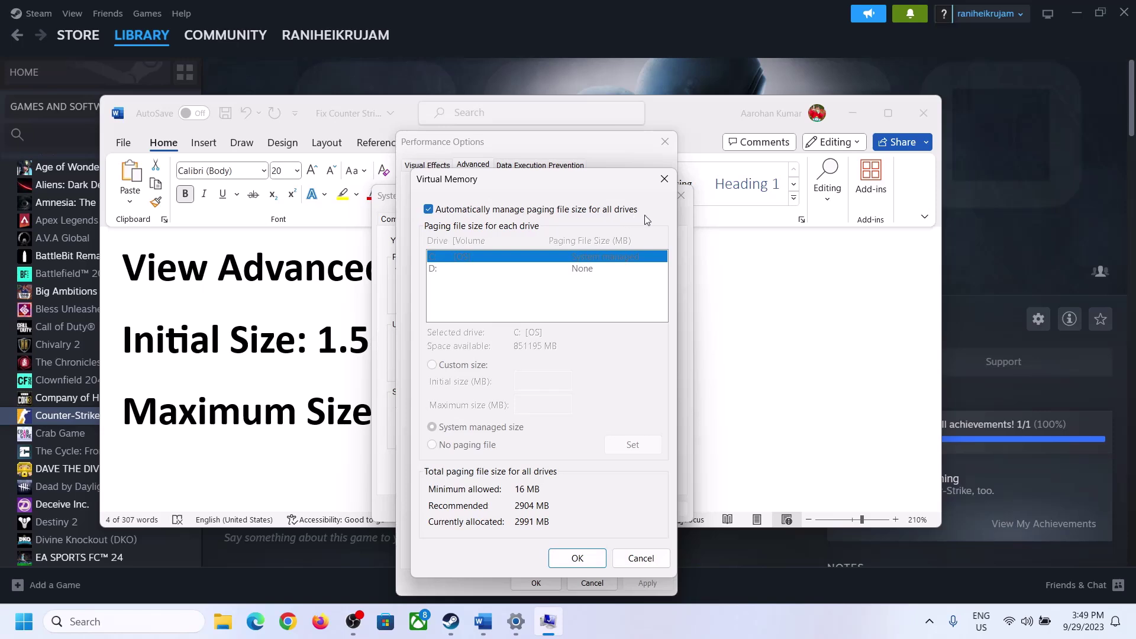
Turn off automatic paging file management for all drives and choose Custom size for drive C:.
click(428, 210)
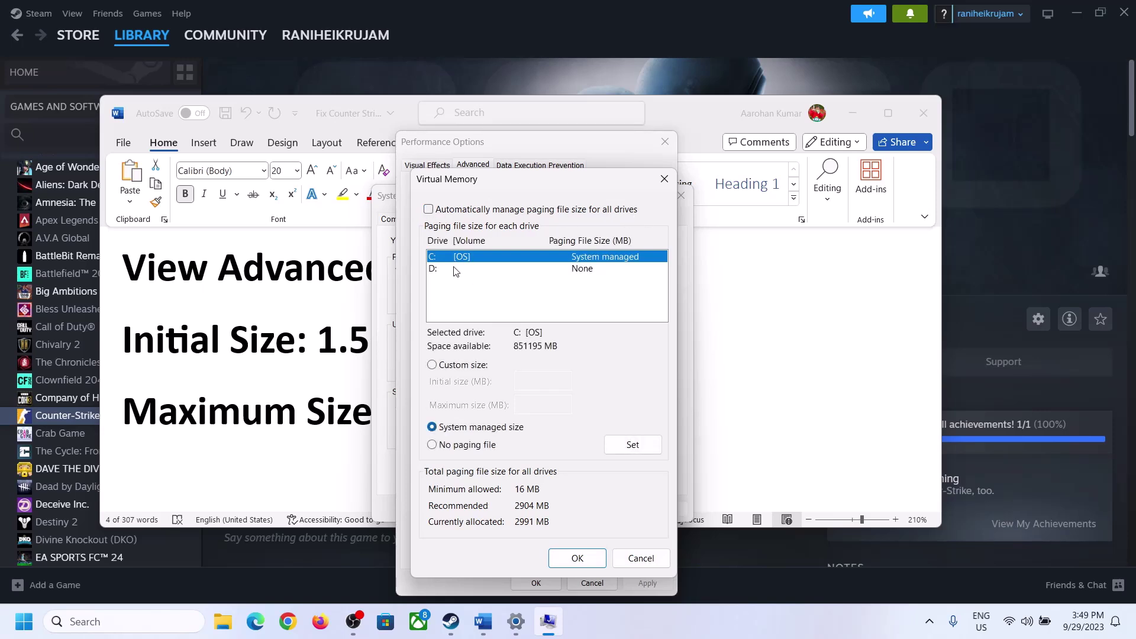
click(451, 258)
click(432, 366)
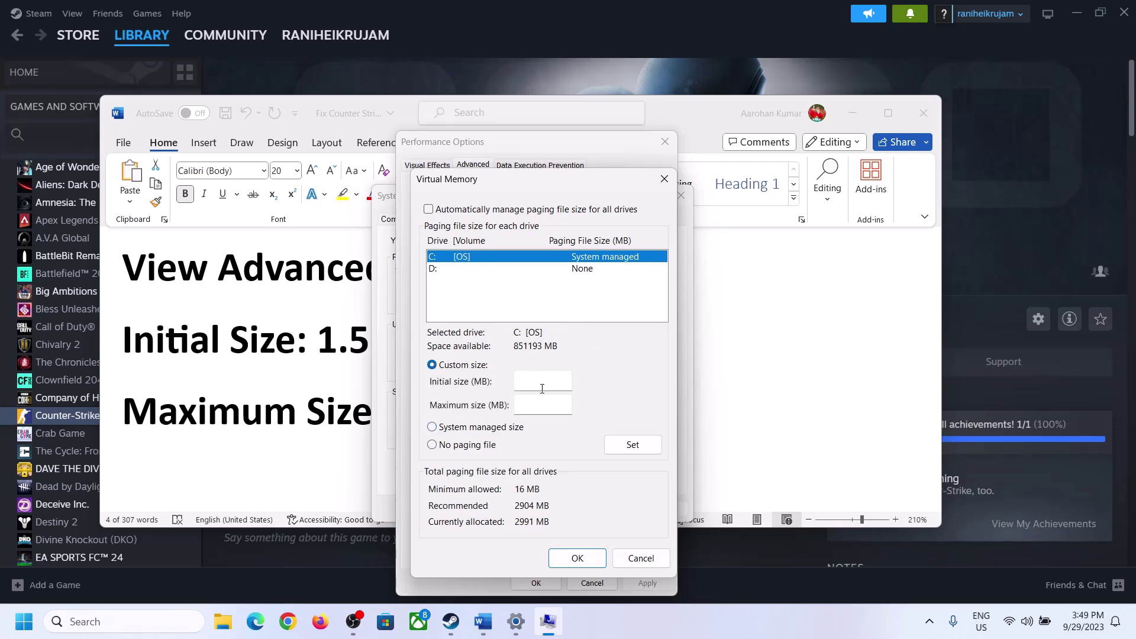
Check the initial size formula in the Word notes and look up the installed RAM in the Windows System About settings.
click(307, 353)
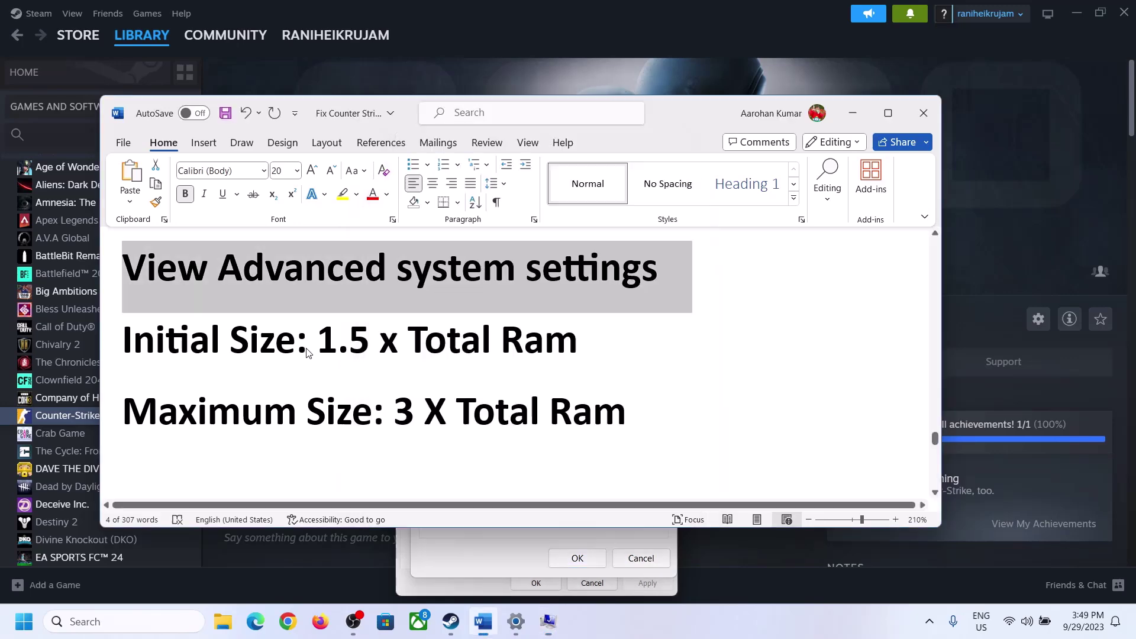
drag(326, 340, 525, 351)
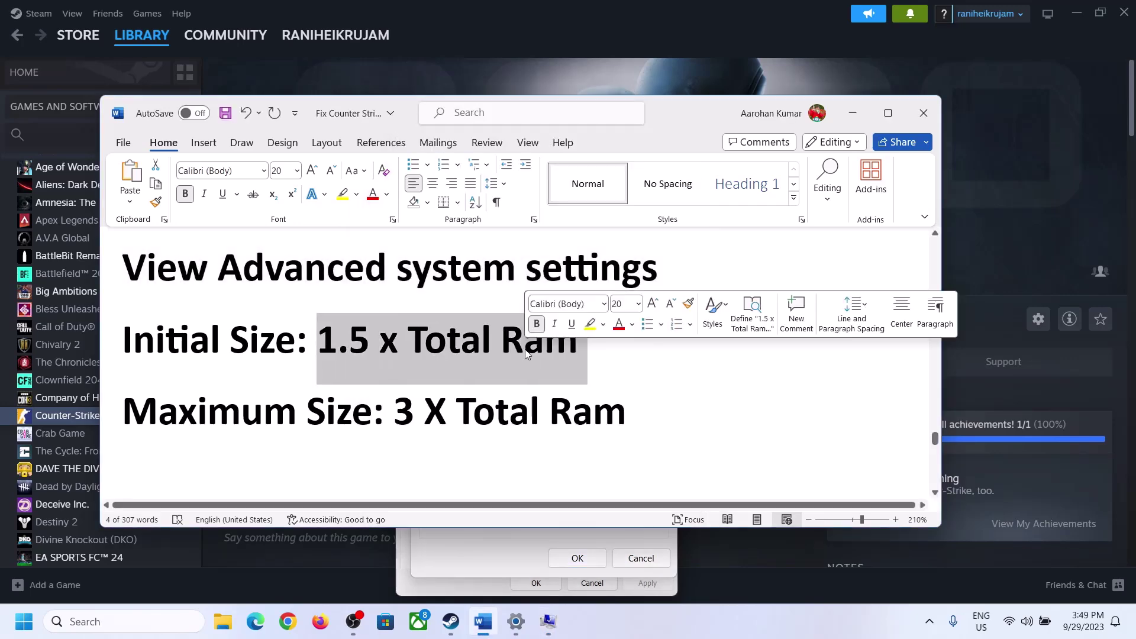
click(516, 624)
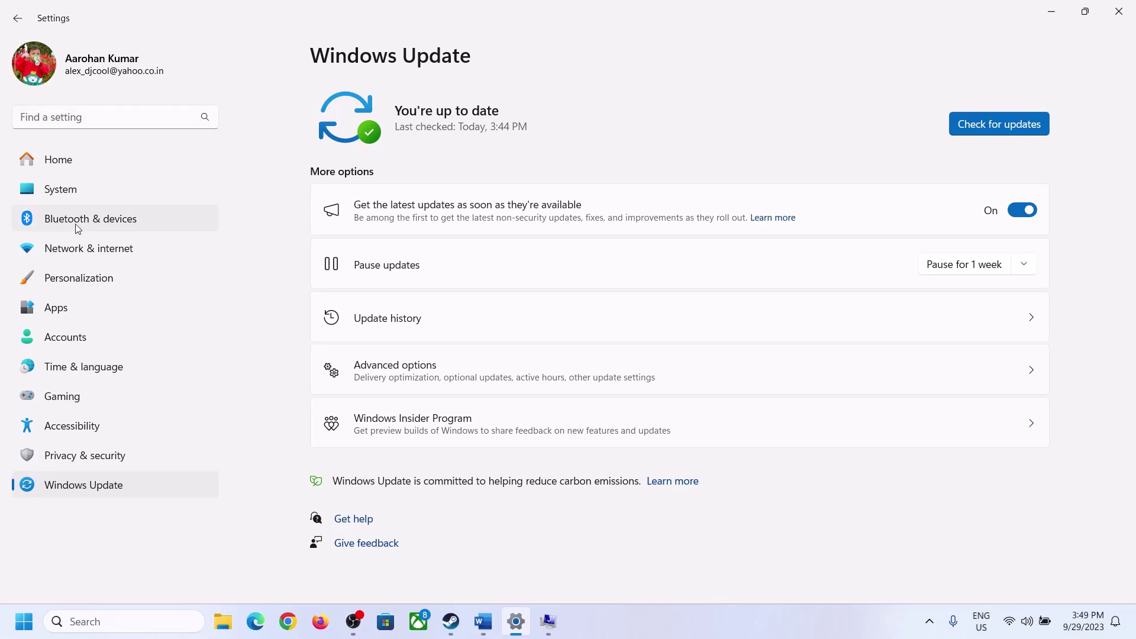
click(53, 191)
scroll(418, 431, down, 5)
scroll(396, 497, down, 1)
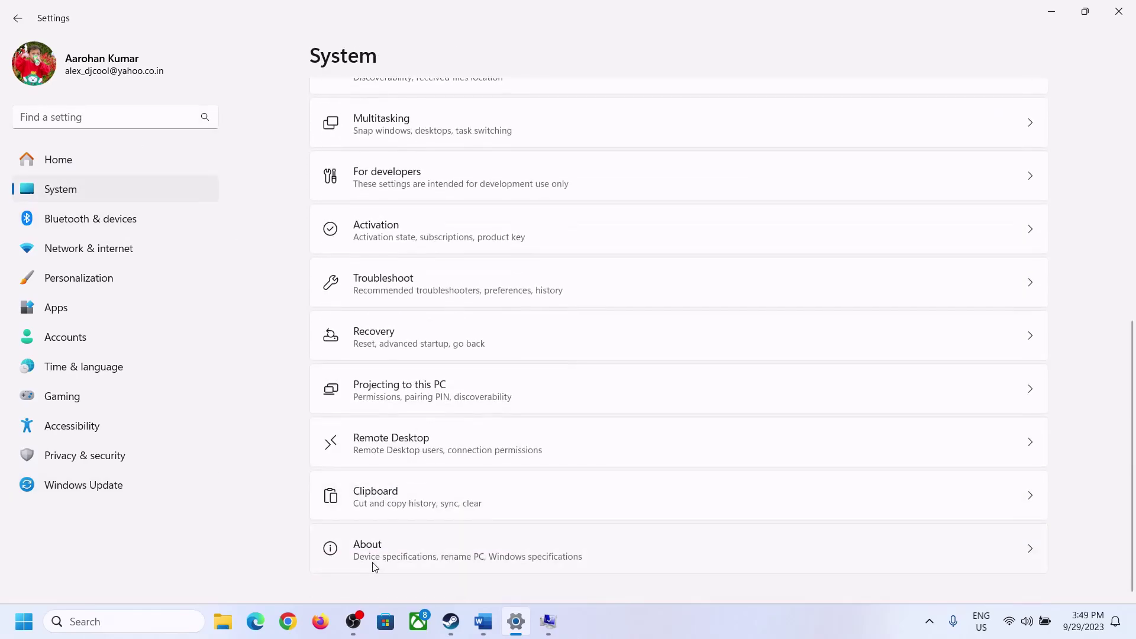
click(374, 561)
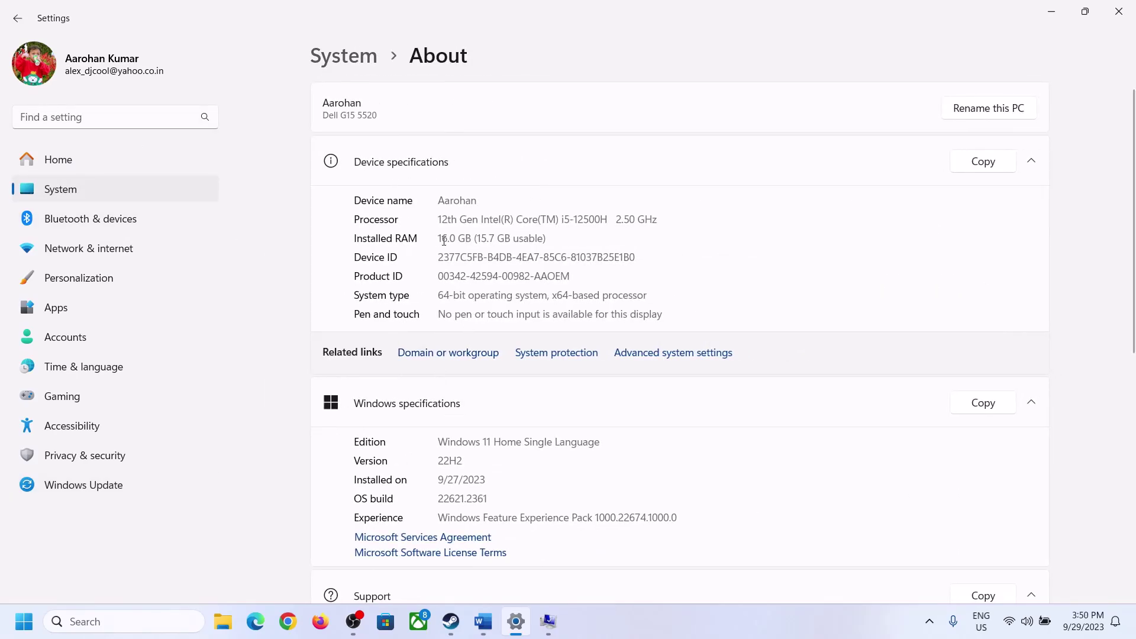
drag(450, 237, 433, 237)
click(448, 237)
drag(447, 238, 442, 236)
Launch Calculator with the Run command "calc", place it beside the Virtual Memory dialog and bring the Word notes' size formulas into view.
click(547, 620)
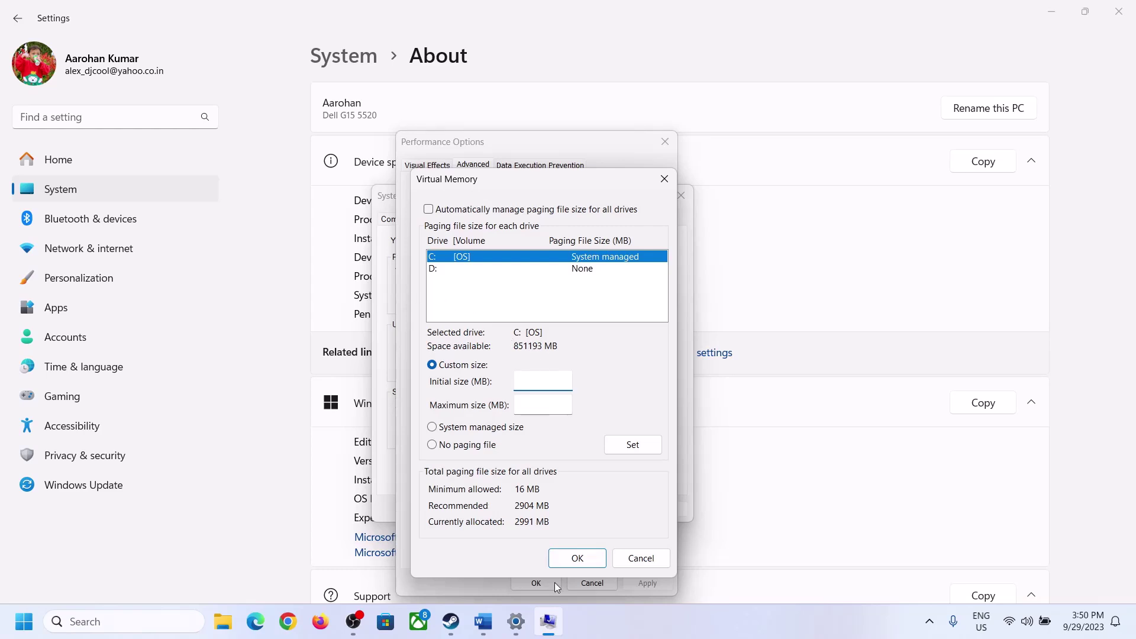
mouse_move(508, 626)
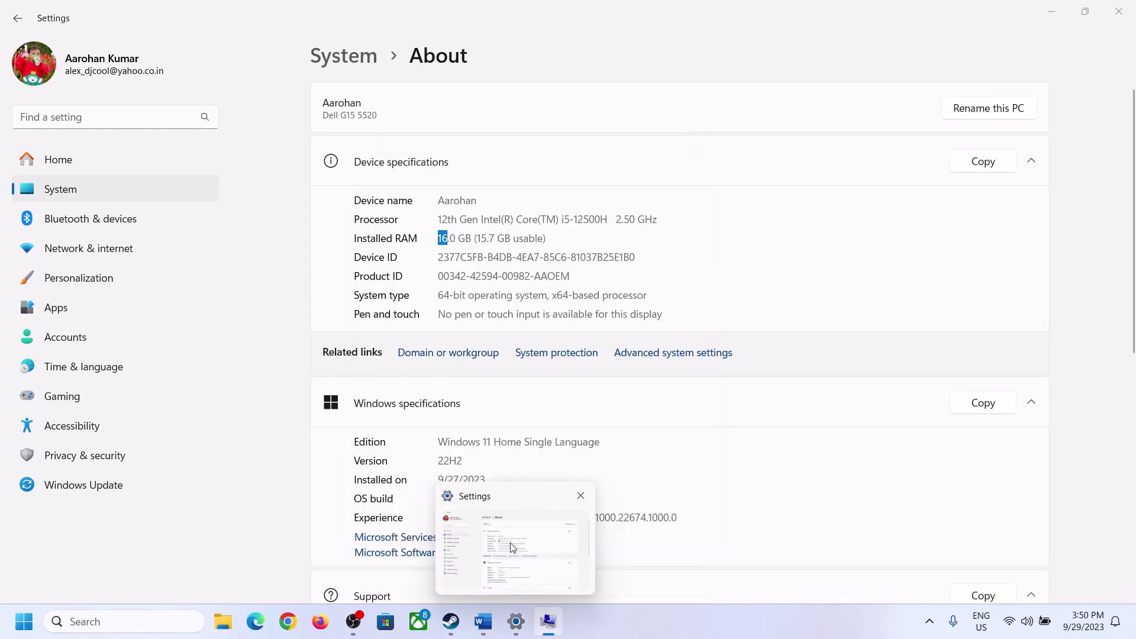
key(super+r)
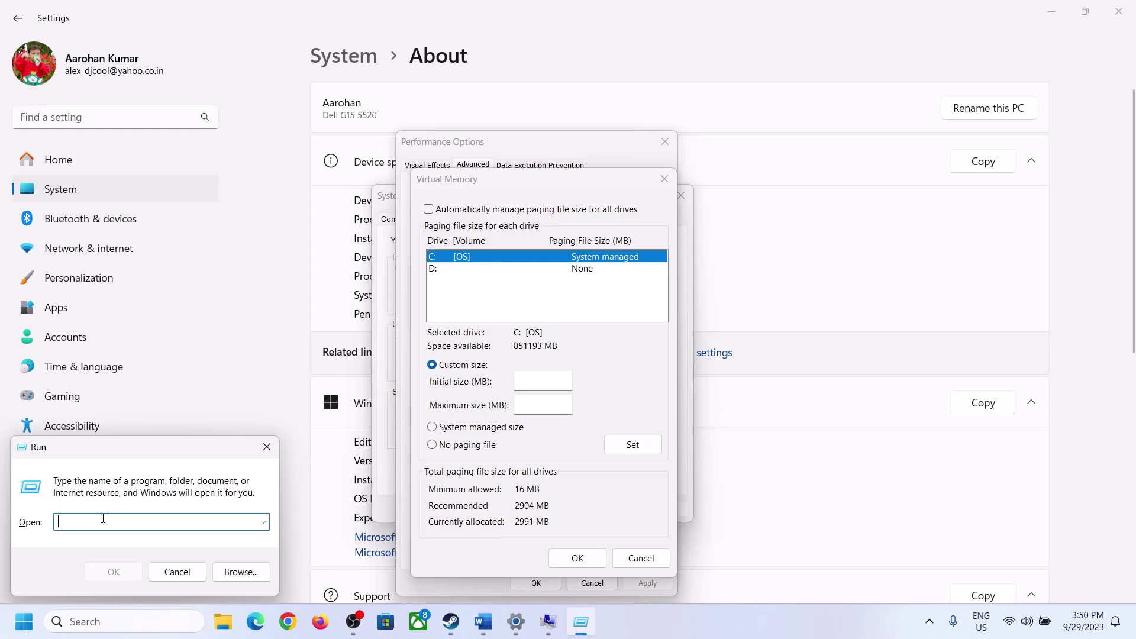
text(calc)
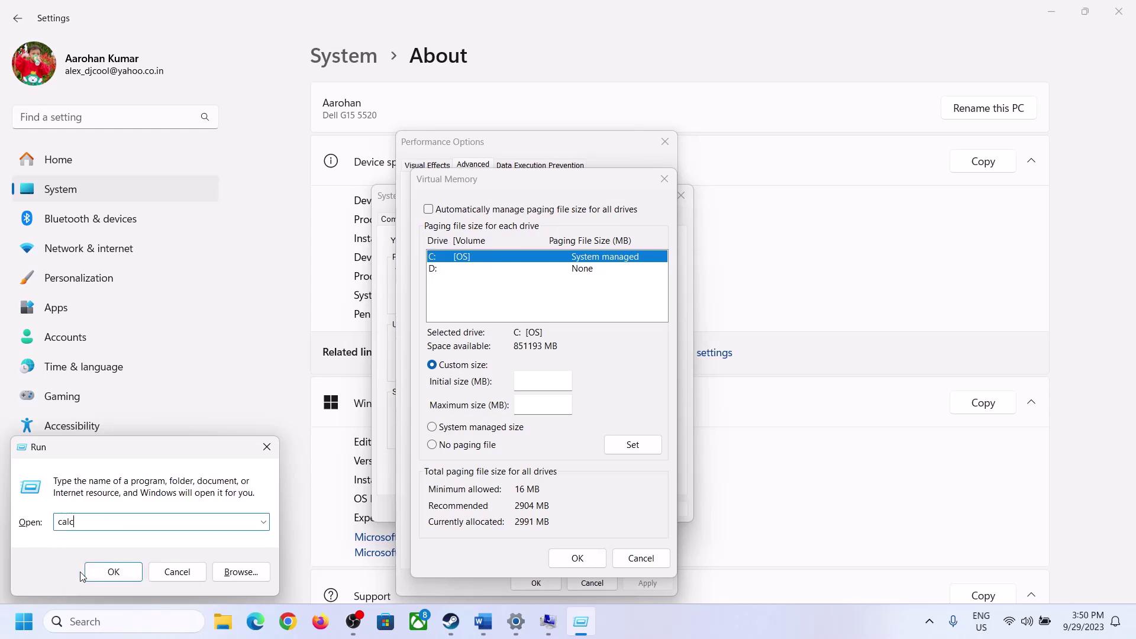
click(109, 571)
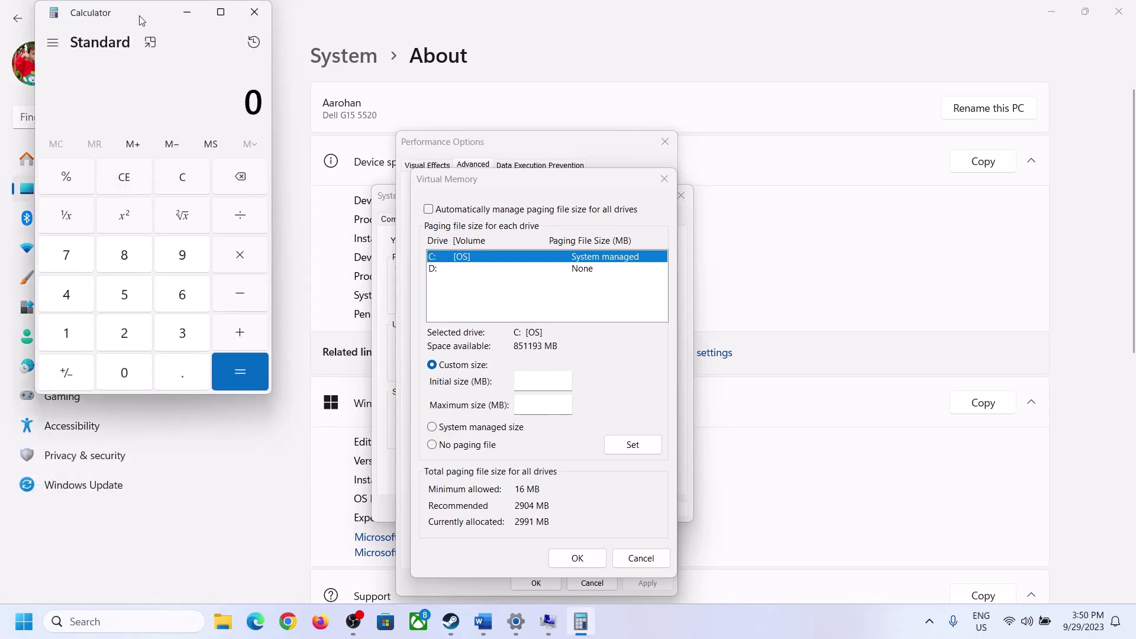
drag(139, 15, 827, 189)
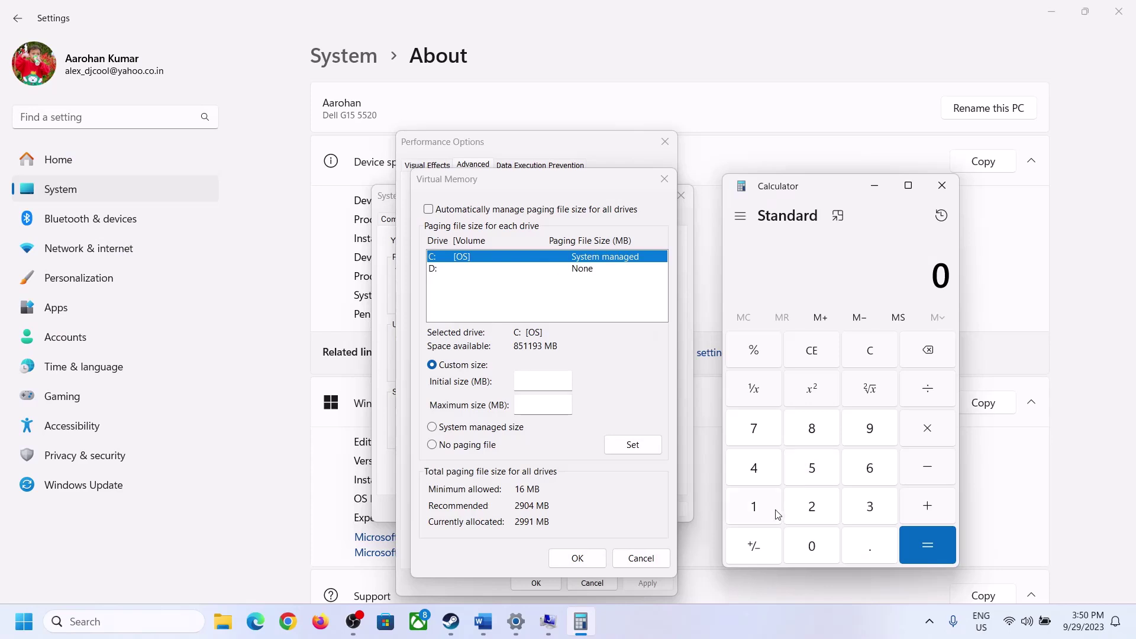
click(483, 632)
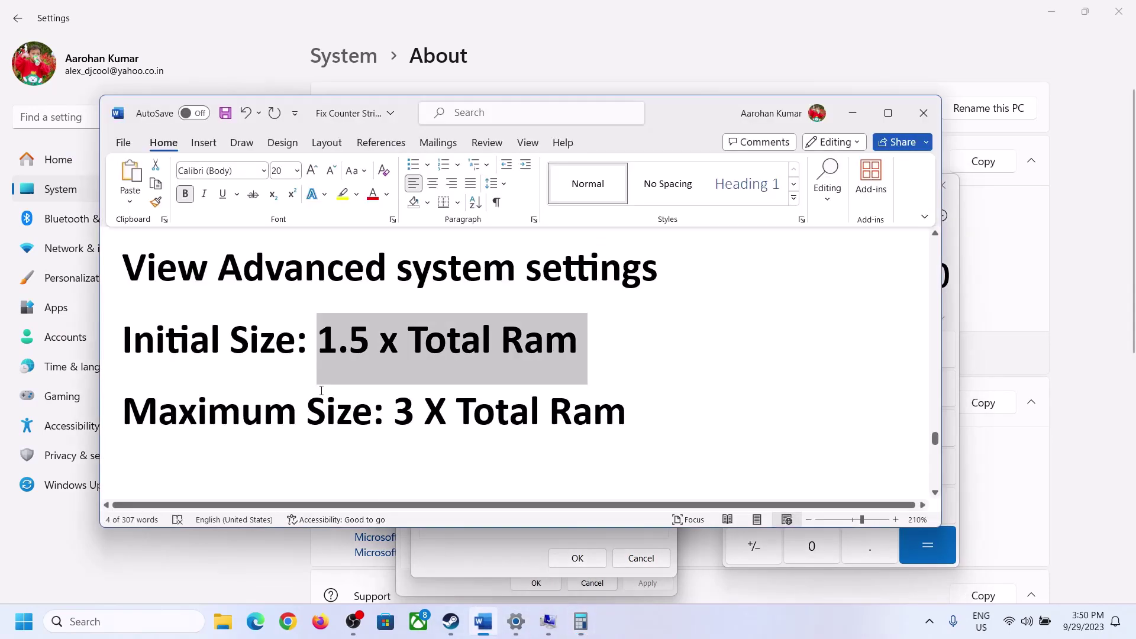
click(580, 621)
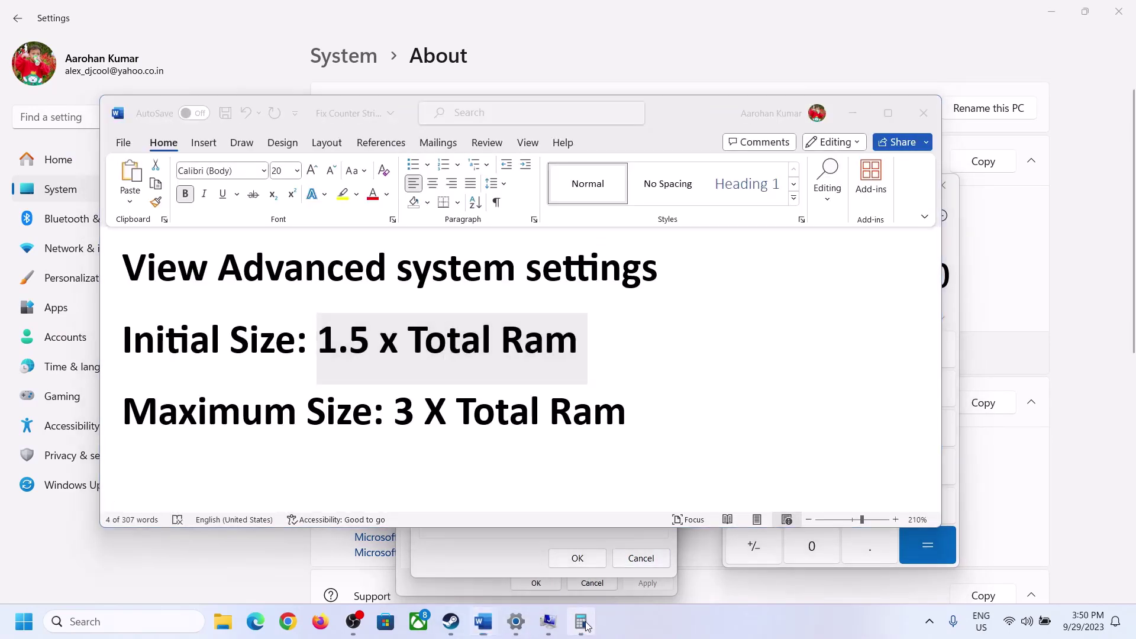
click(755, 511)
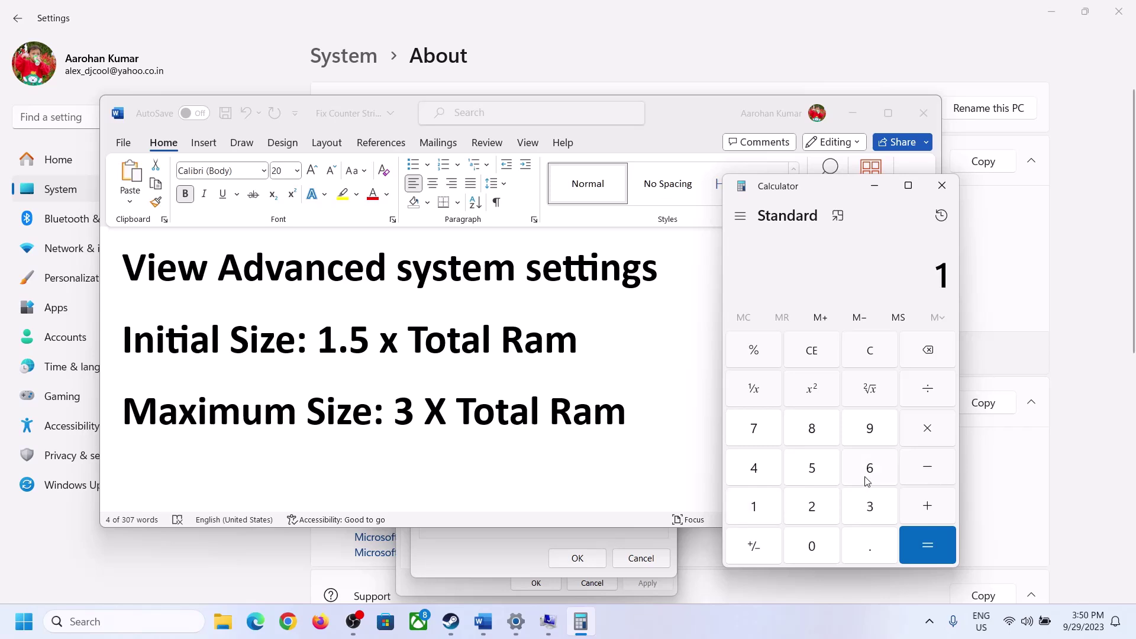
click(867, 473)
click(871, 361)
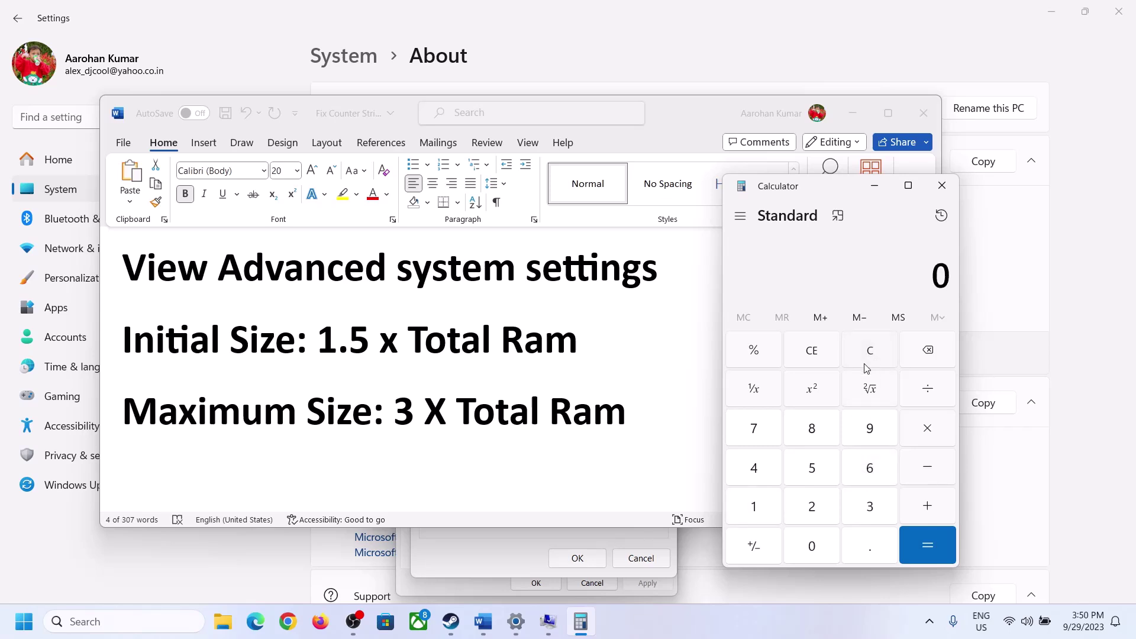
Calculate 16 × 1024 in Calculator to convert the installed RAM from GB to MB.
click(761, 509)
click(867, 471)
click(926, 433)
click(753, 511)
click(819, 550)
click(814, 510)
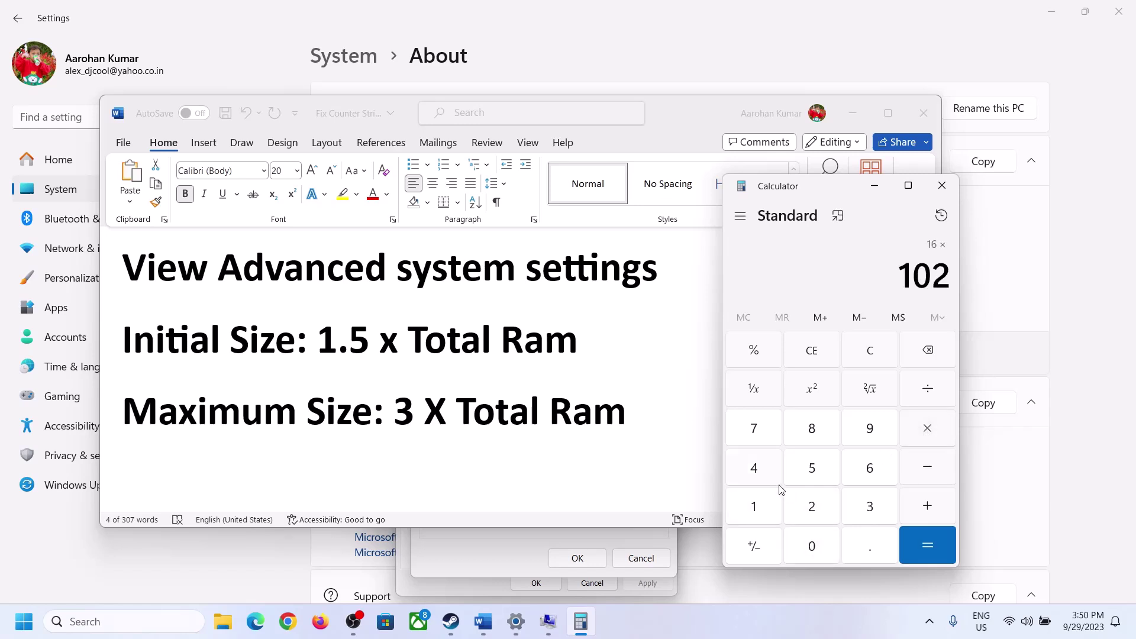
click(763, 476)
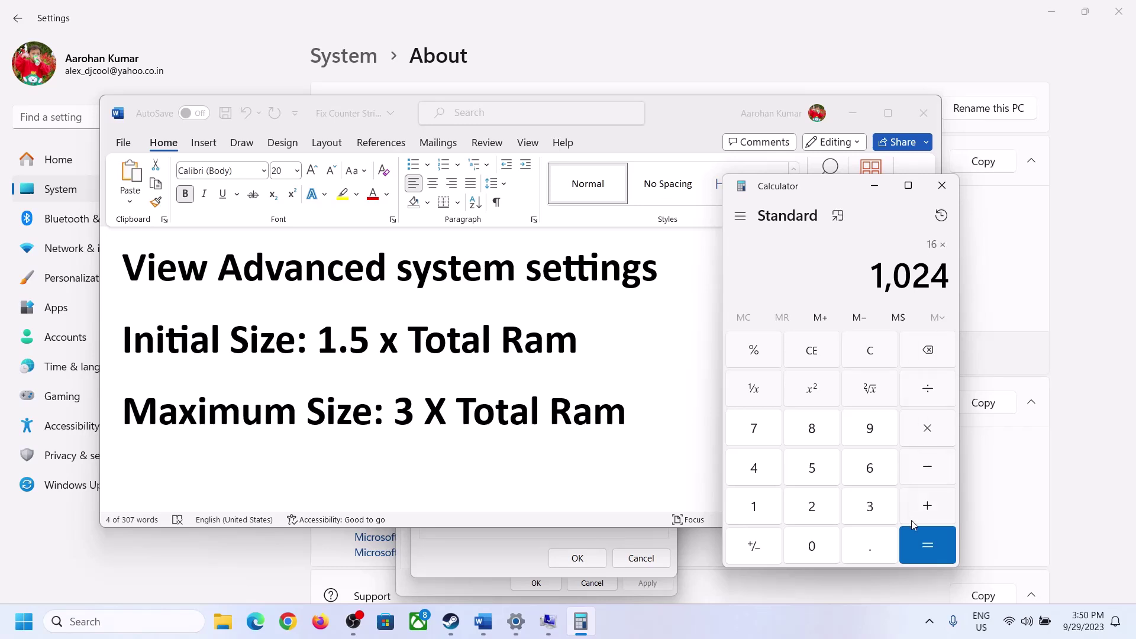
click(926, 548)
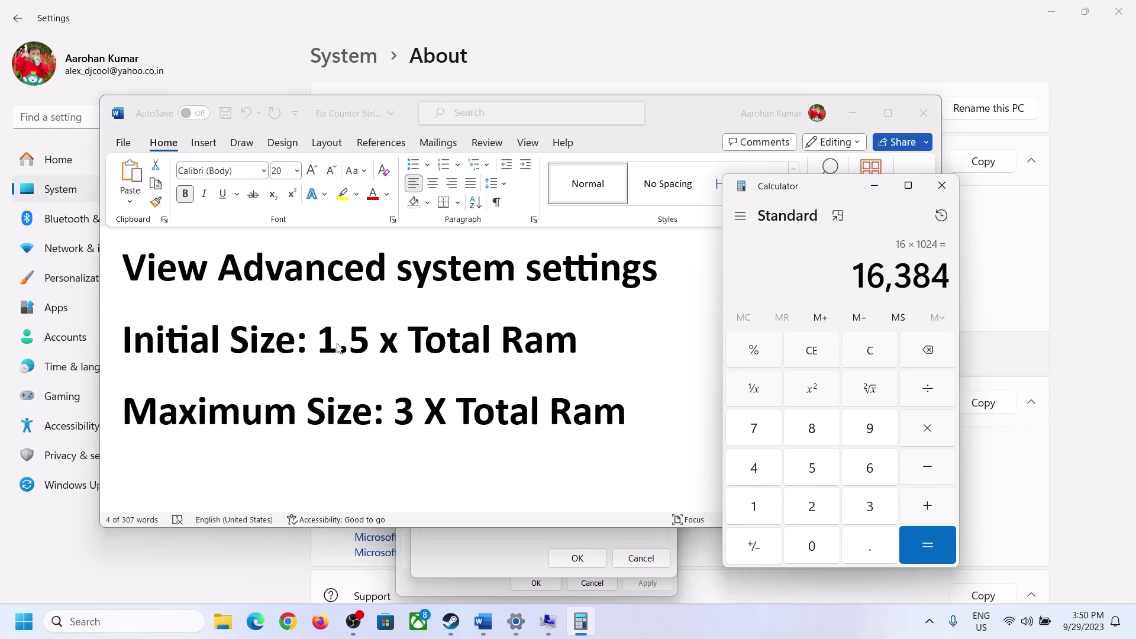
Multiply the RAM in MB by 1.5 and enter 24576 as the custom initial size for drive C:.
click(927, 429)
click(753, 507)
click(868, 547)
click(826, 480)
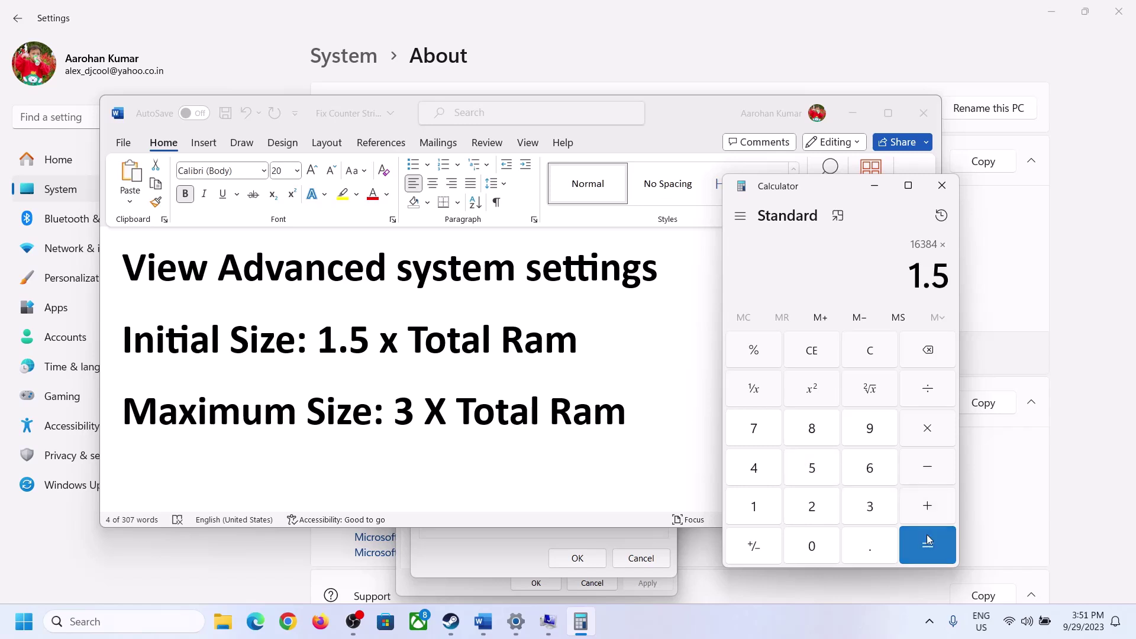
click(927, 544)
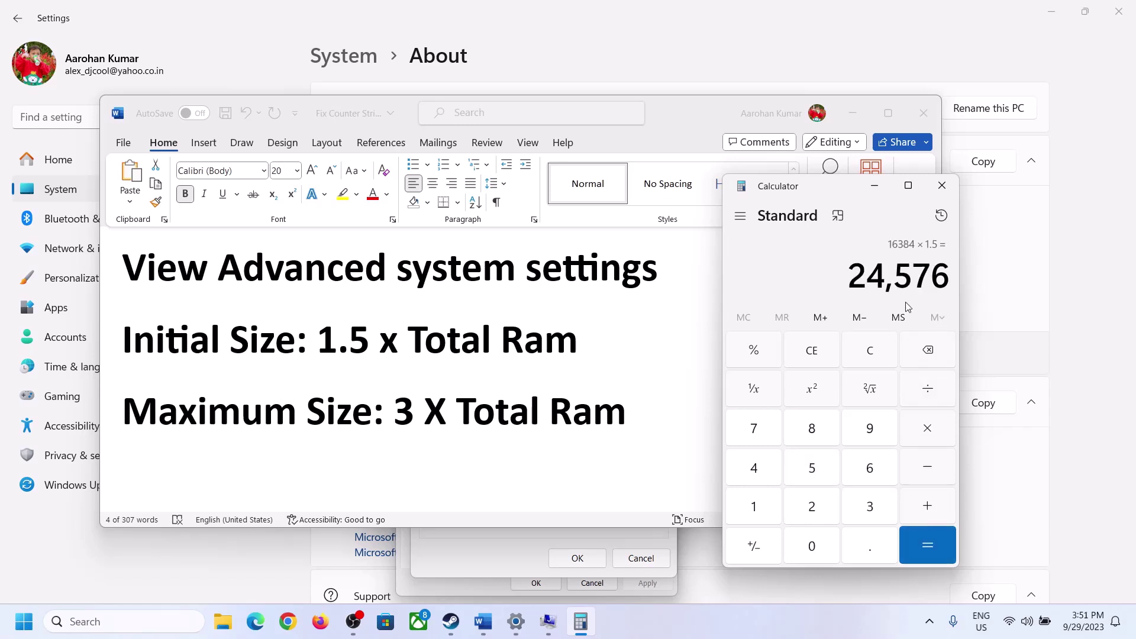
click(501, 556)
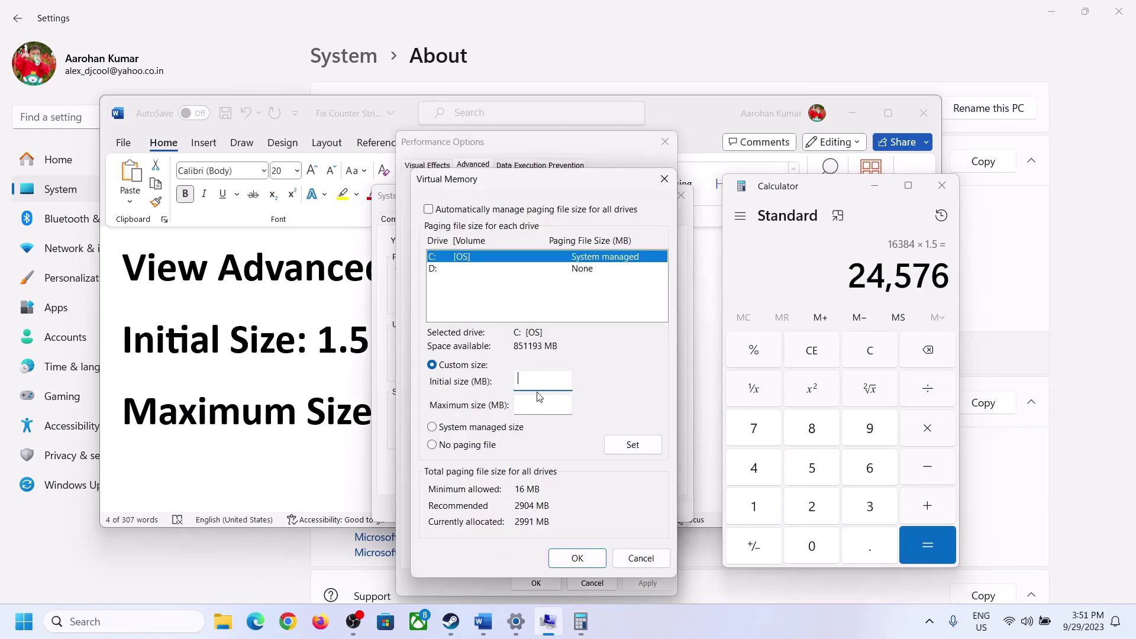
text(24576)
Check the maximum size formula in the Word notes, clear Calculator and look up the installed RAM in the System About settings.
click(331, 420)
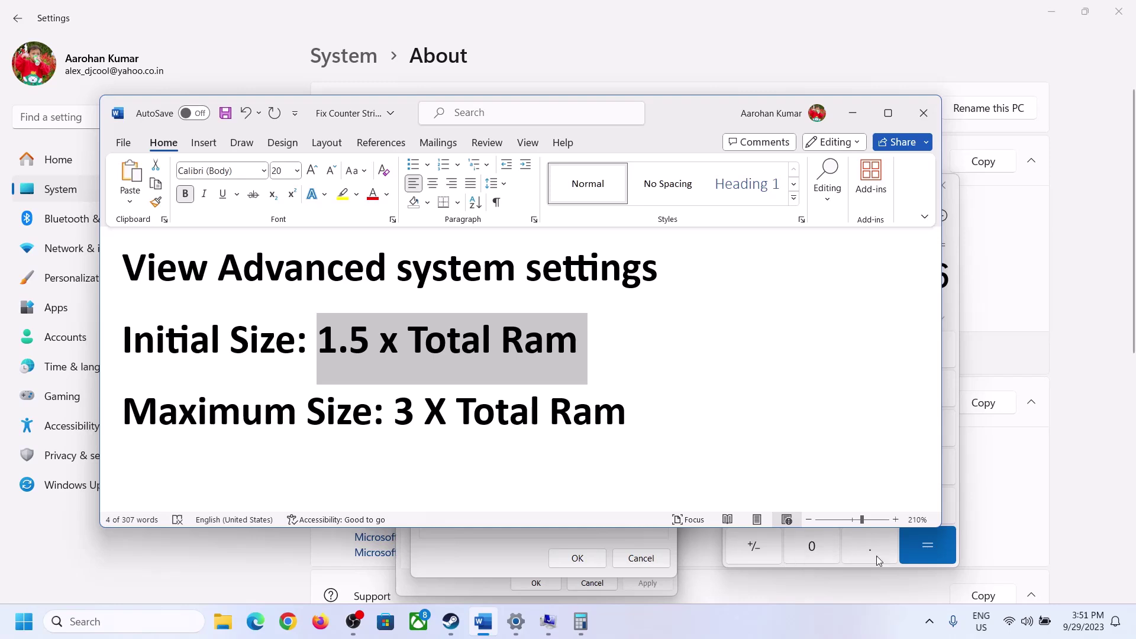
click(957, 346)
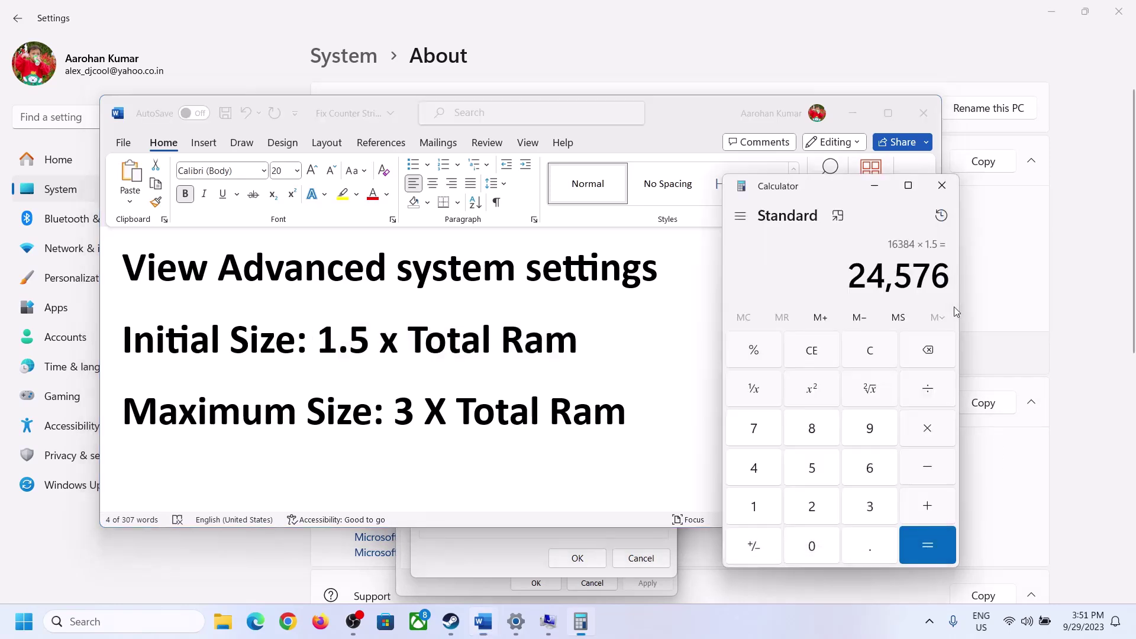
click(882, 346)
click(516, 621)
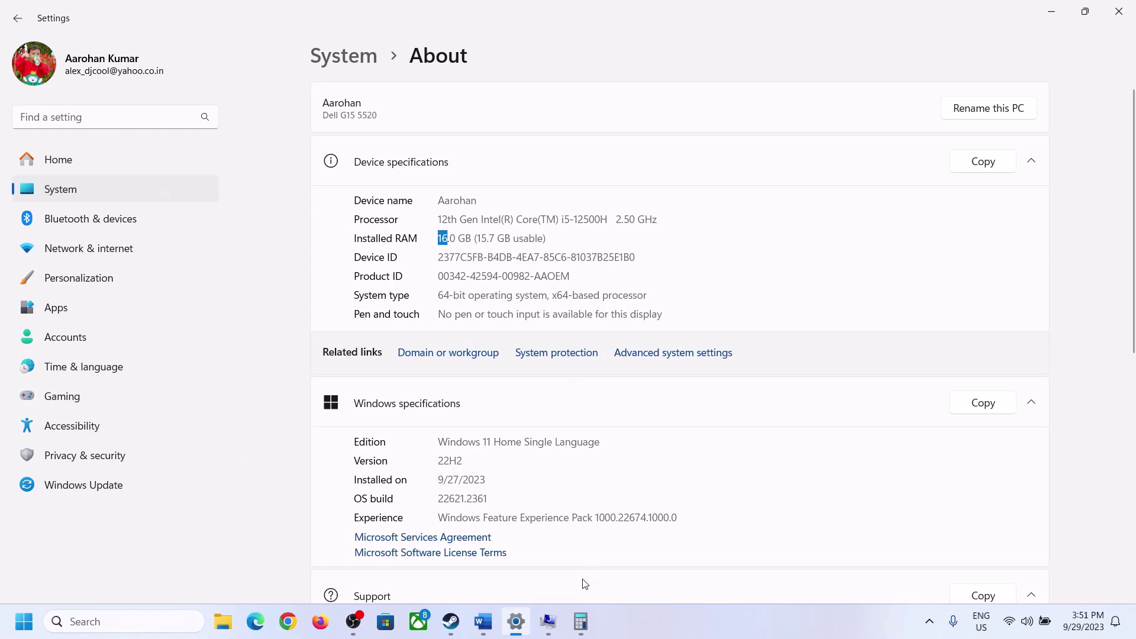
Calculate 16 × 1024 in Calculator to convert the installed RAM to MB for the maximum size.
click(580, 621)
click(764, 503)
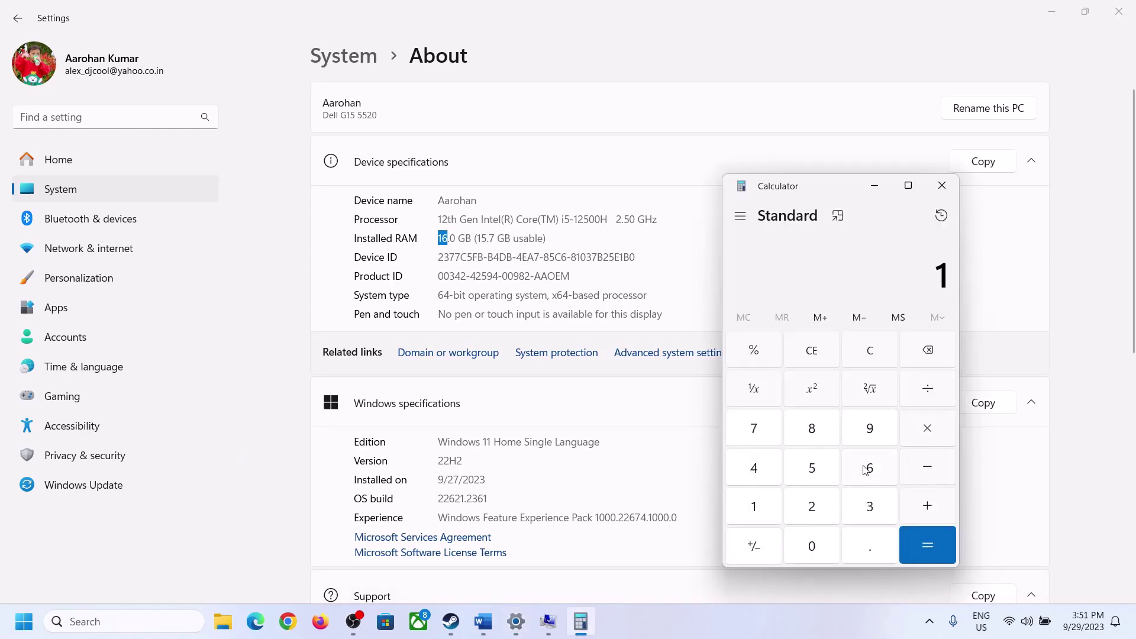
click(865, 469)
click(920, 430)
click(758, 504)
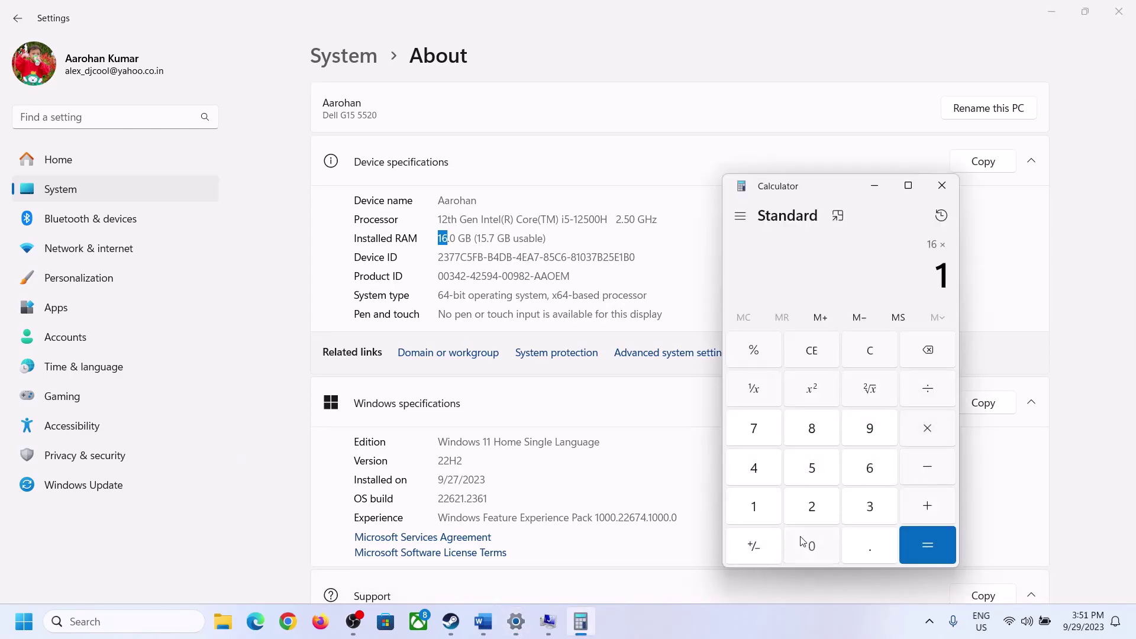
click(802, 541)
click(811, 505)
click(754, 468)
click(911, 555)
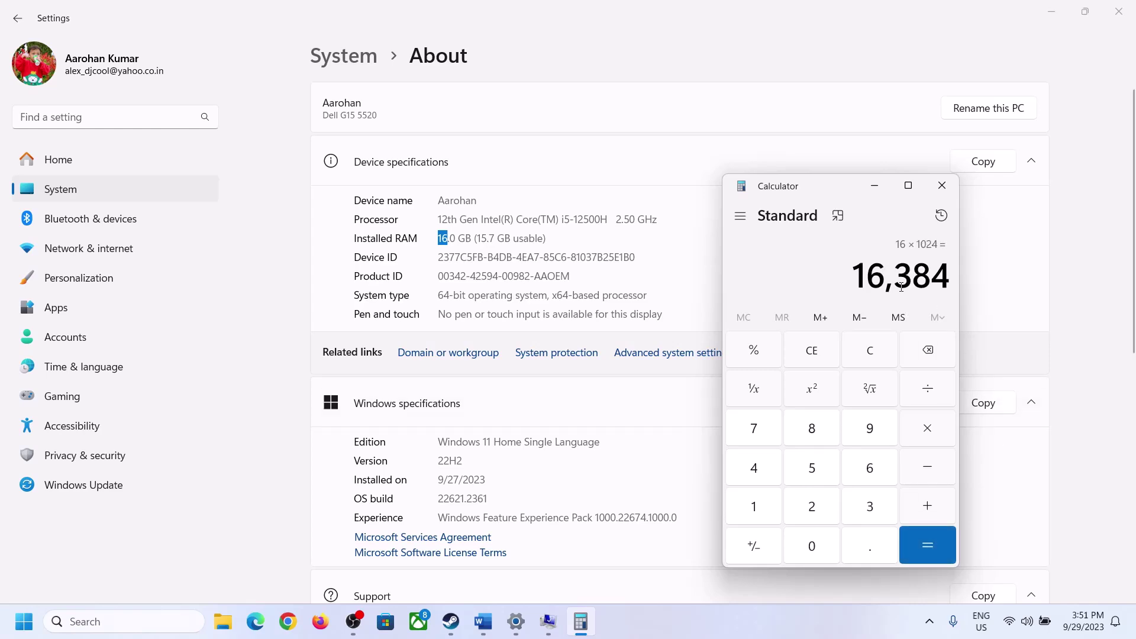
Multiply the RAM in MB by 3 in Calculator, following the maximum size formula in the Word notes.
click(482, 621)
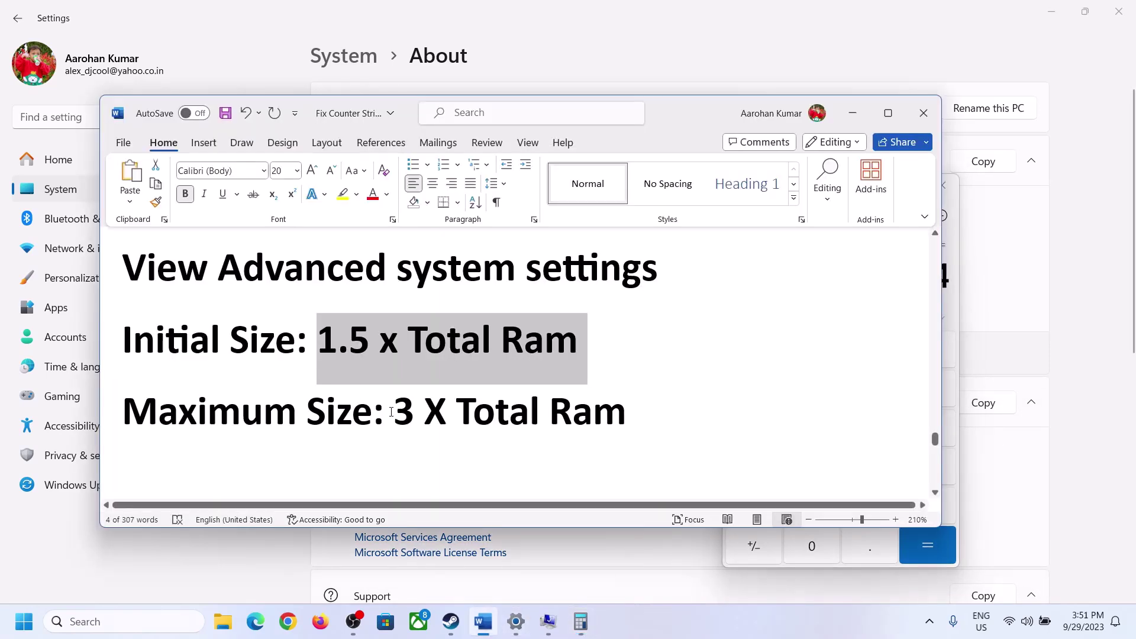
click(581, 622)
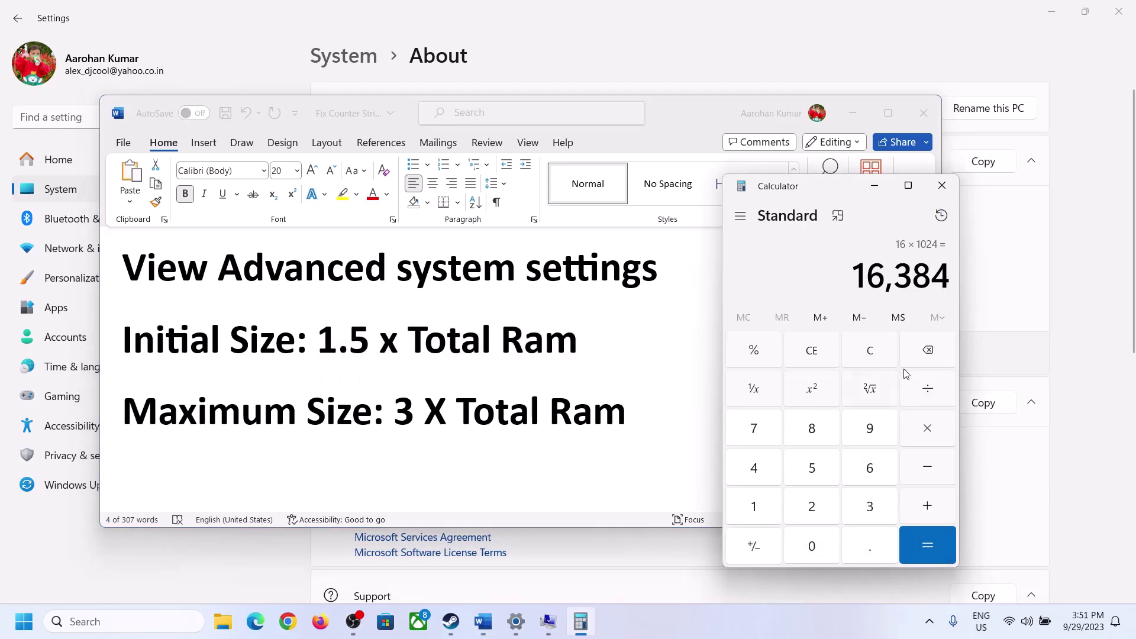
click(926, 428)
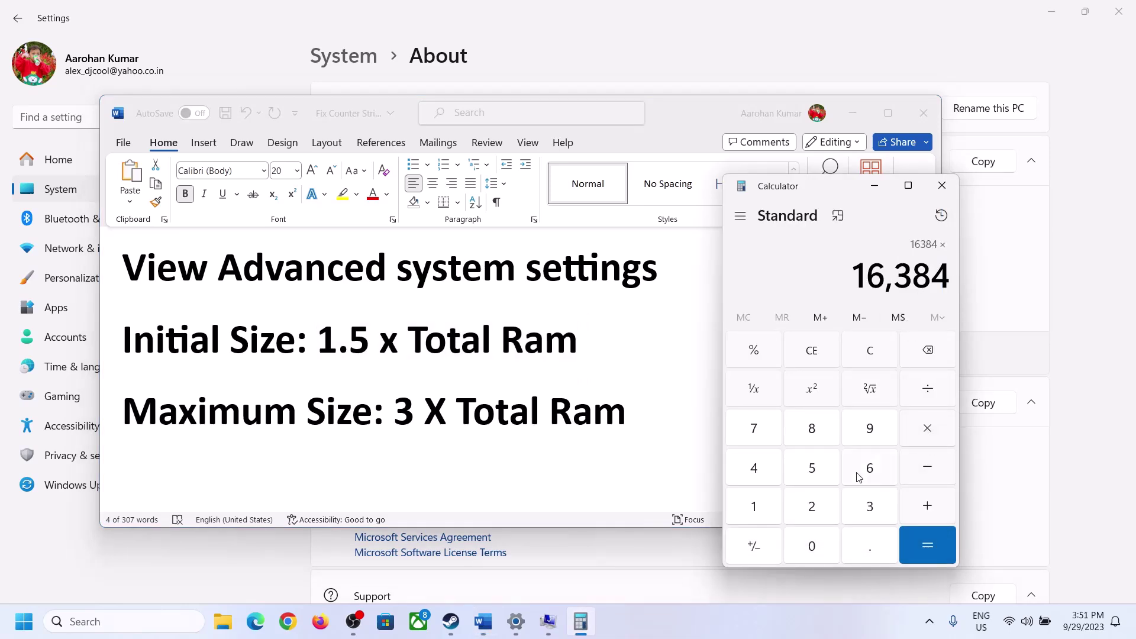
click(870, 506)
click(935, 543)
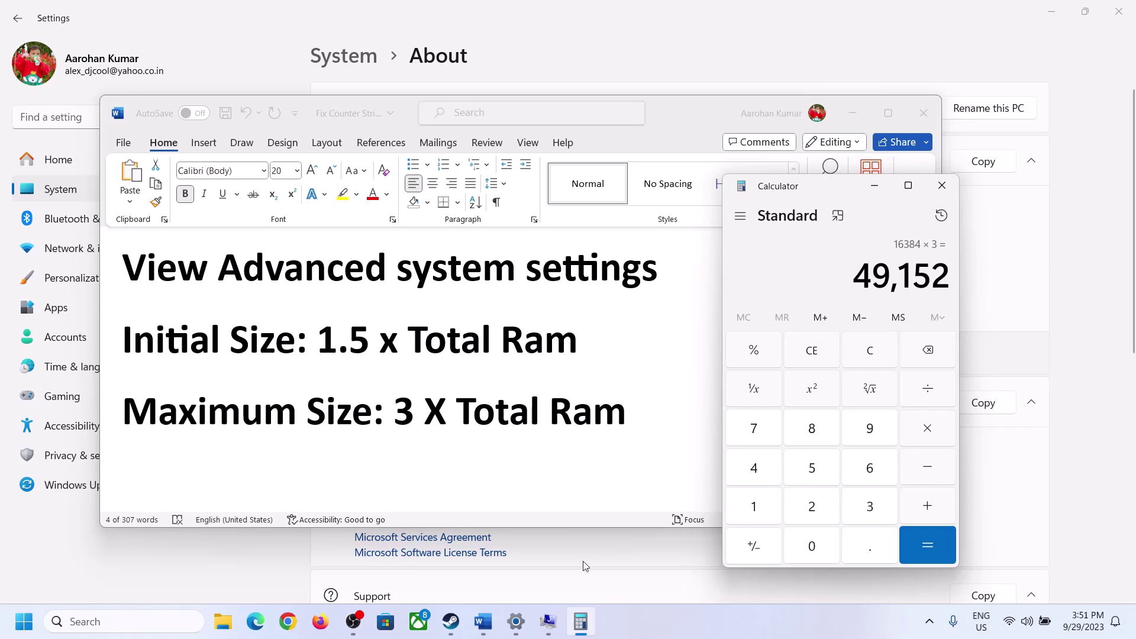
Enter 49152 as the custom maximum size for drive C: in Virtual Memory and set the paging file size.
click(554, 618)
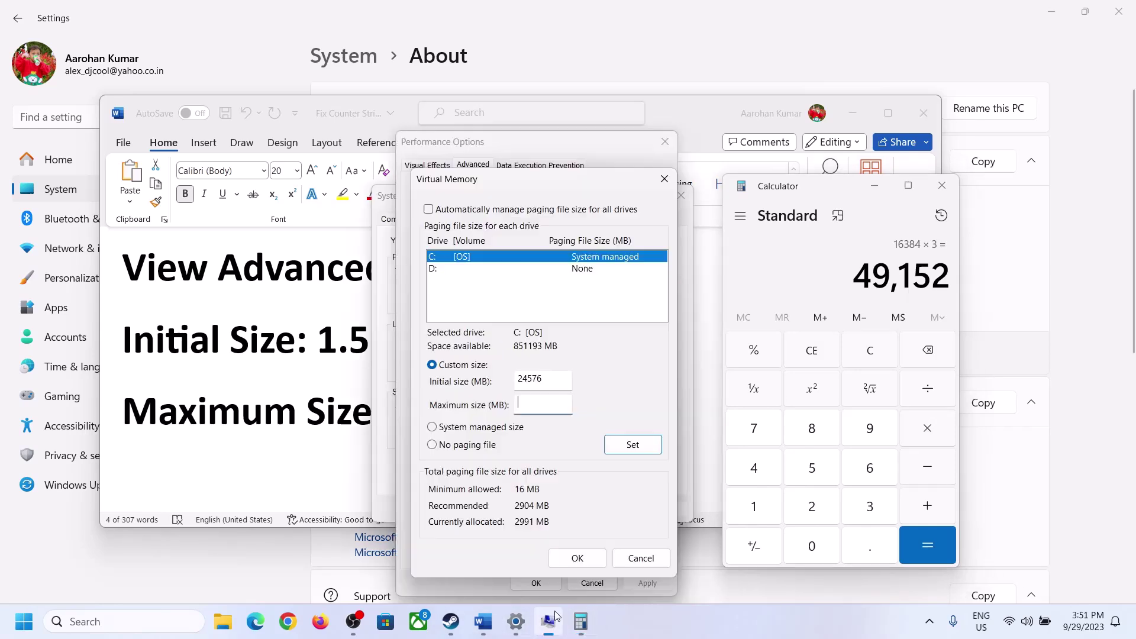
click(532, 406)
text(49152)
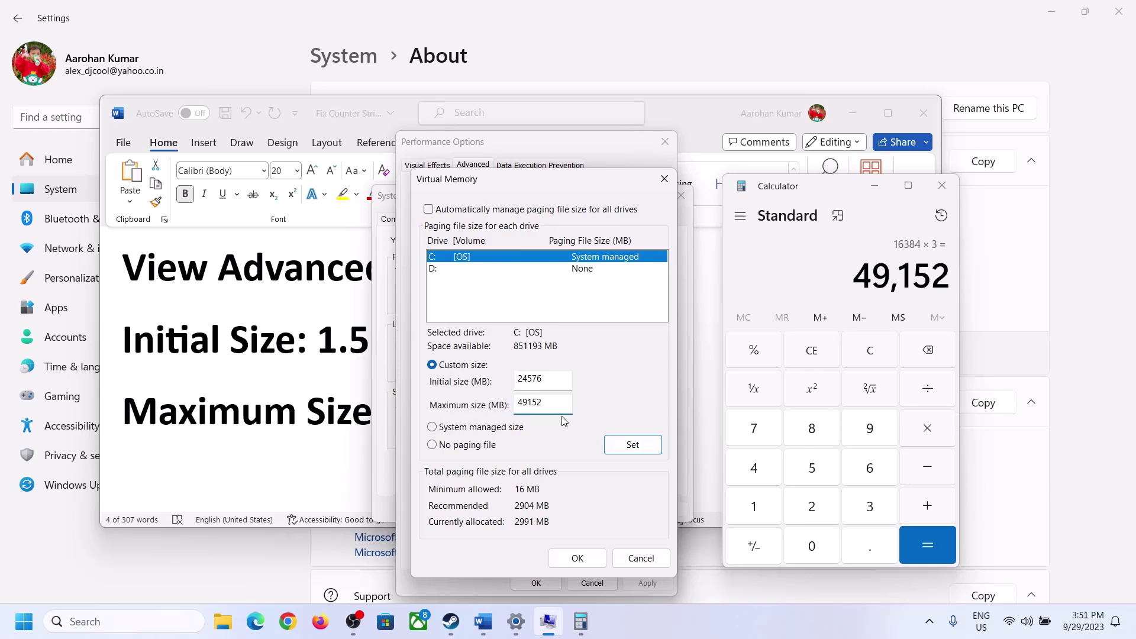
click(633, 445)
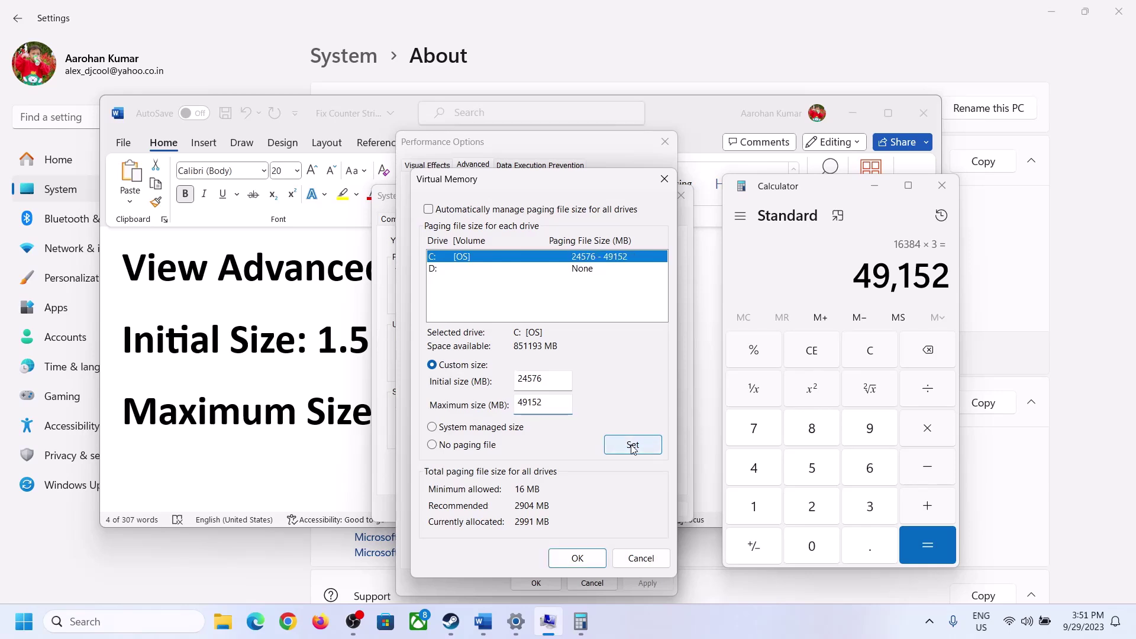
Accept the Virtual Memory, Performance Options and System Properties changes, and dismiss the restart prompt without restarting.
click(577, 557)
click(704, 365)
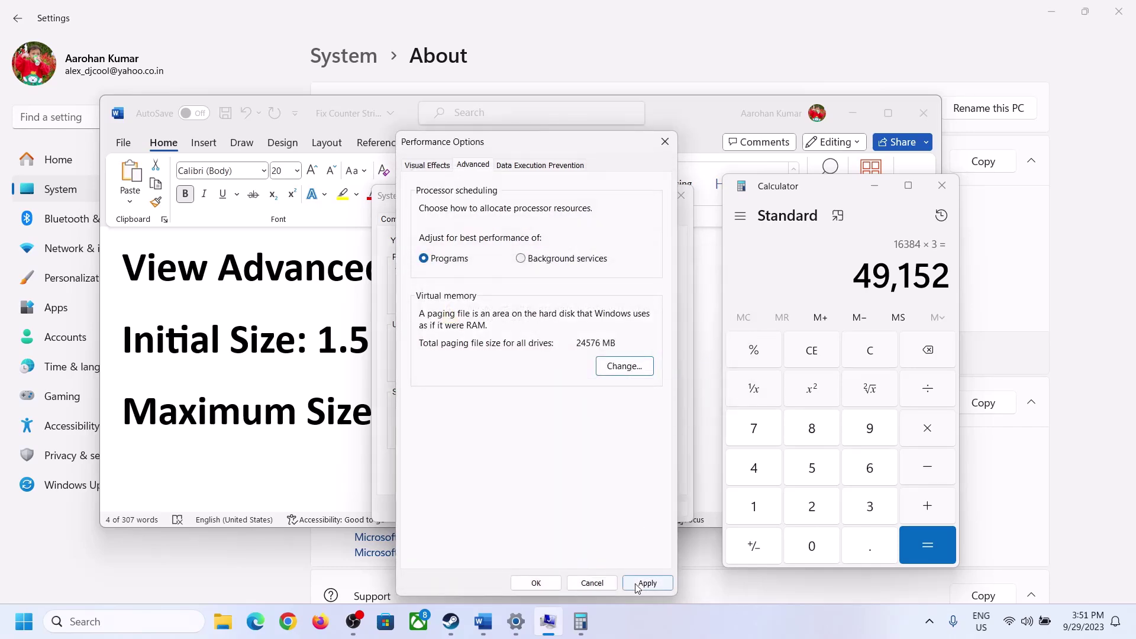
click(537, 583)
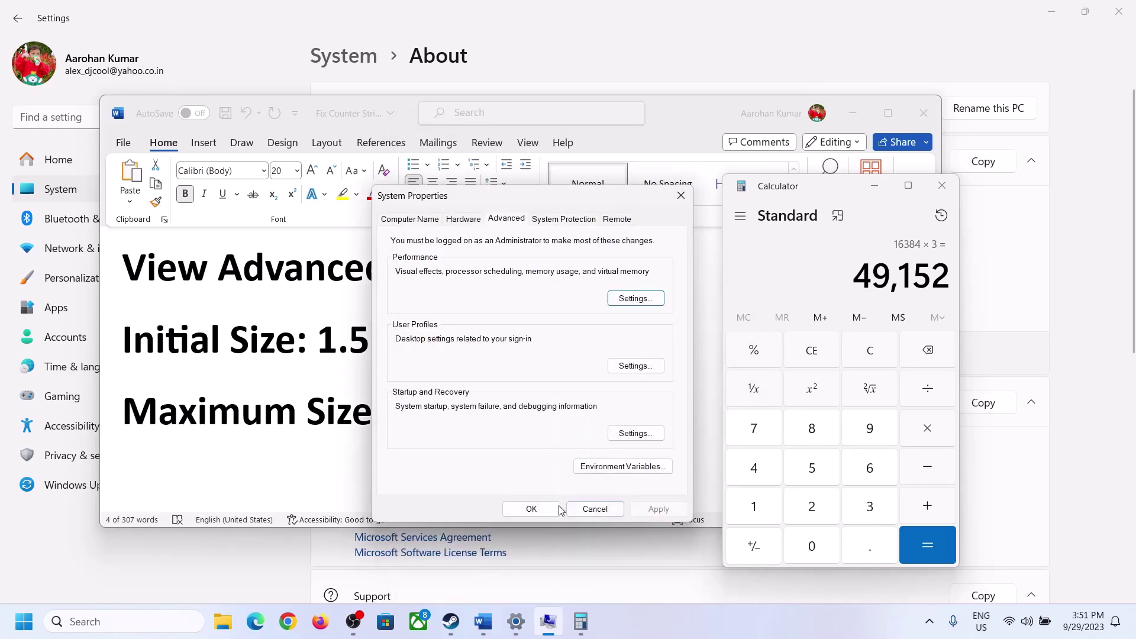
click(539, 509)
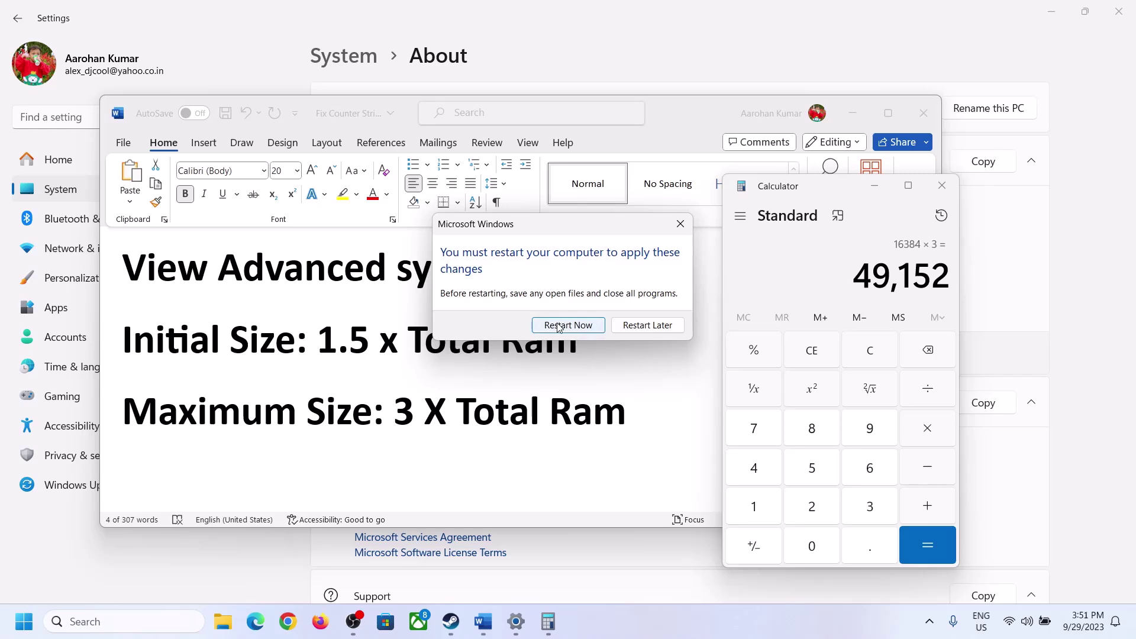
click(681, 225)
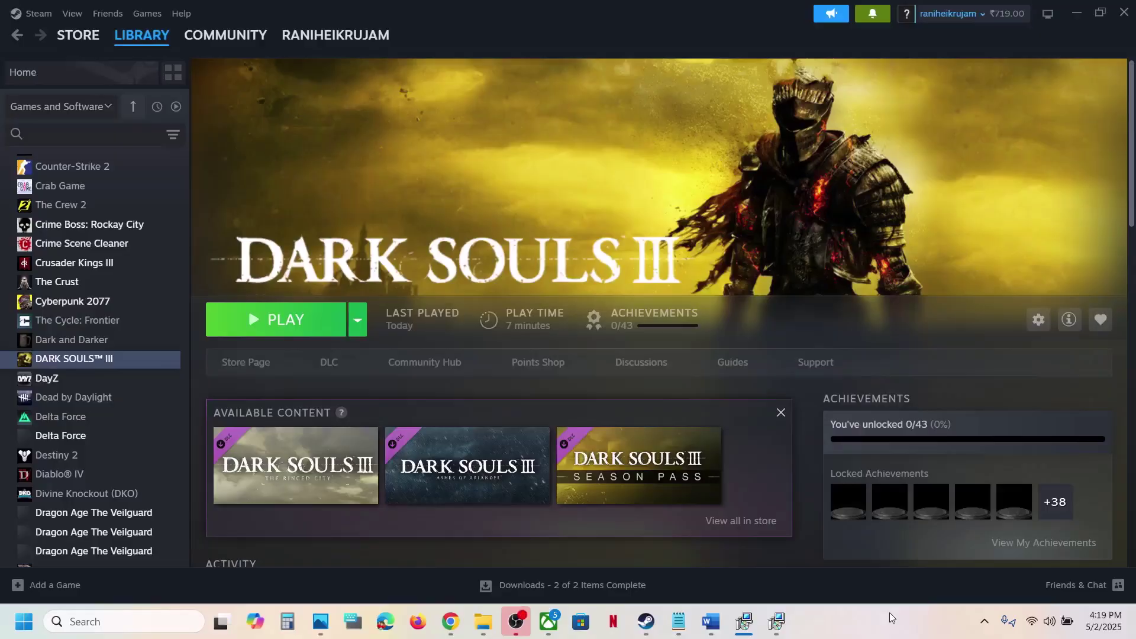
Bring up the Word notes maximized and highlight "Update the system BIOS" in Step 10.
click(712, 620)
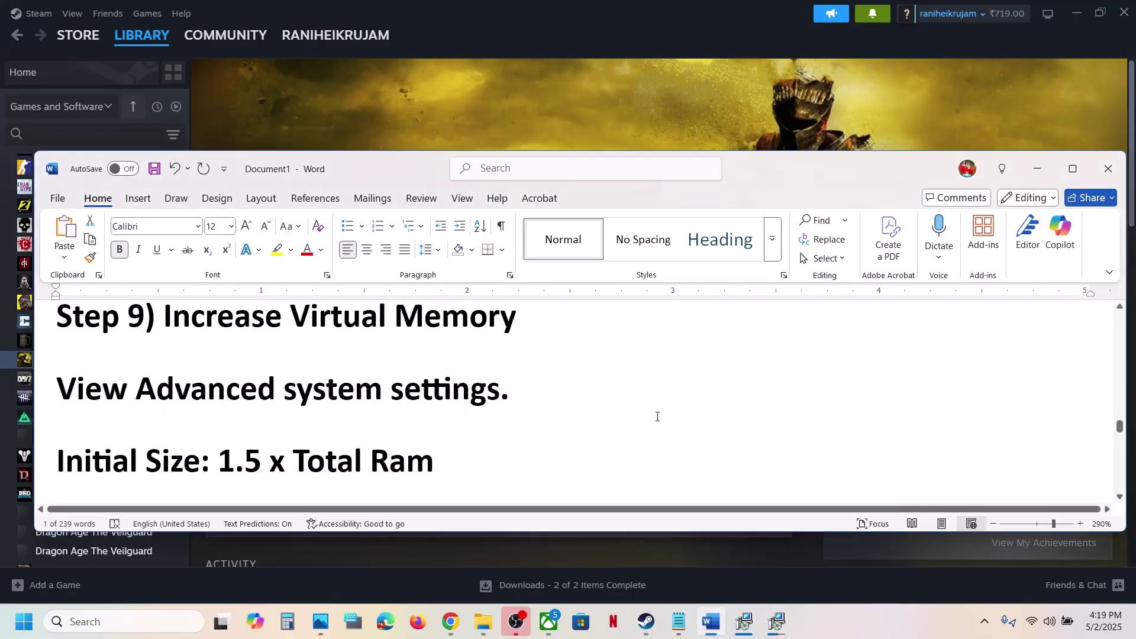
click(1075, 168)
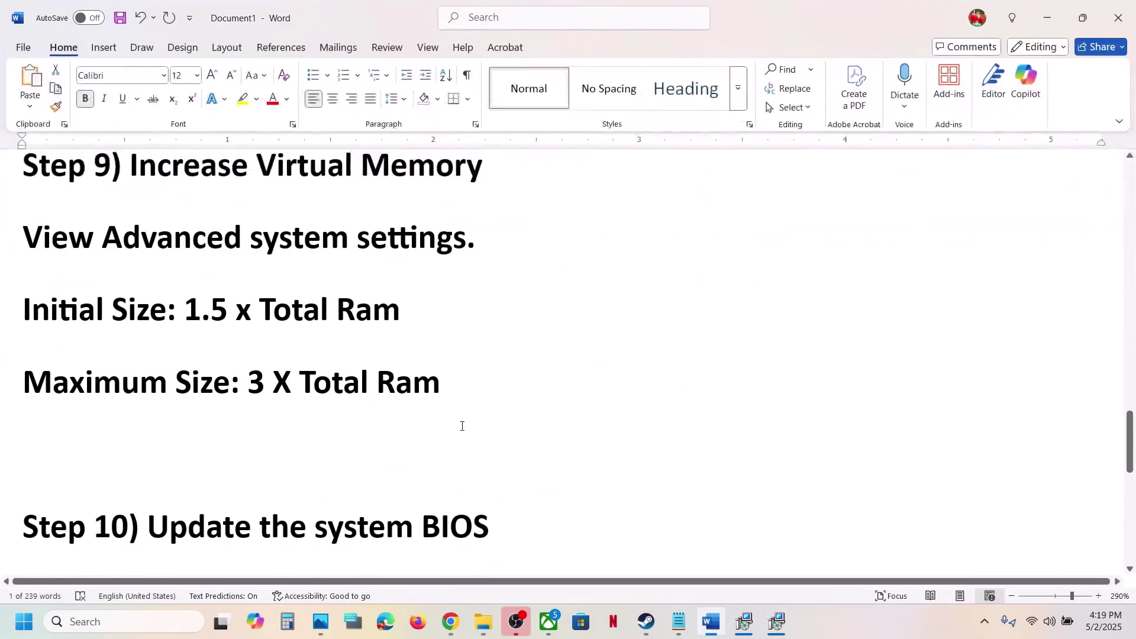
scroll(242, 406, down, 2)
drag(174, 415, 552, 400)
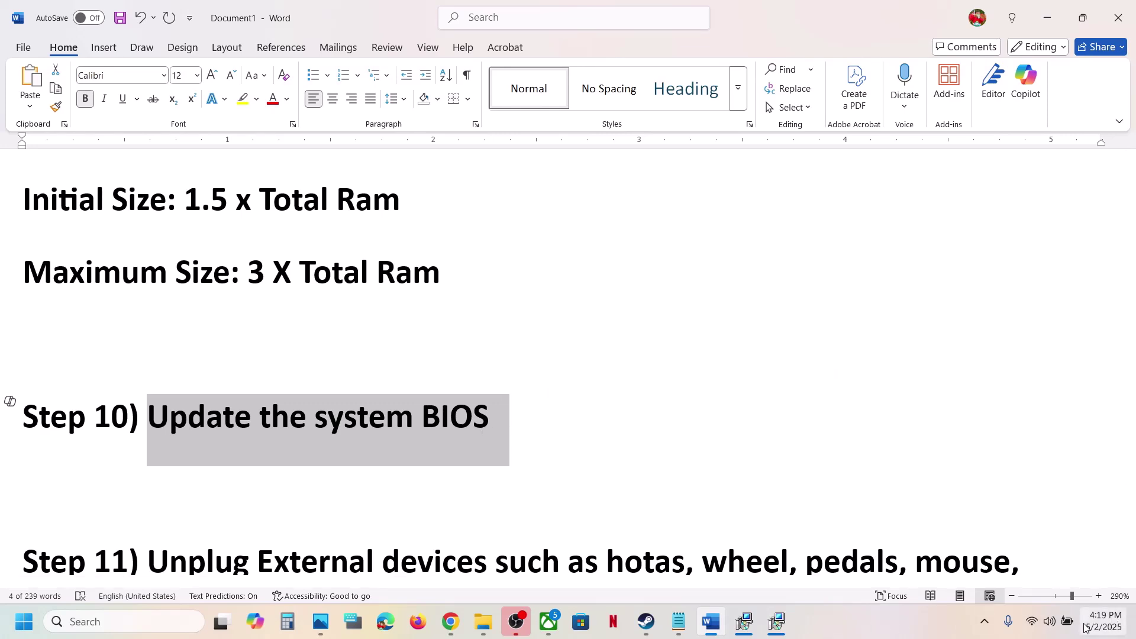
Check the battery level in the Windows quick settings and return to the Word notes.
click(1064, 624)
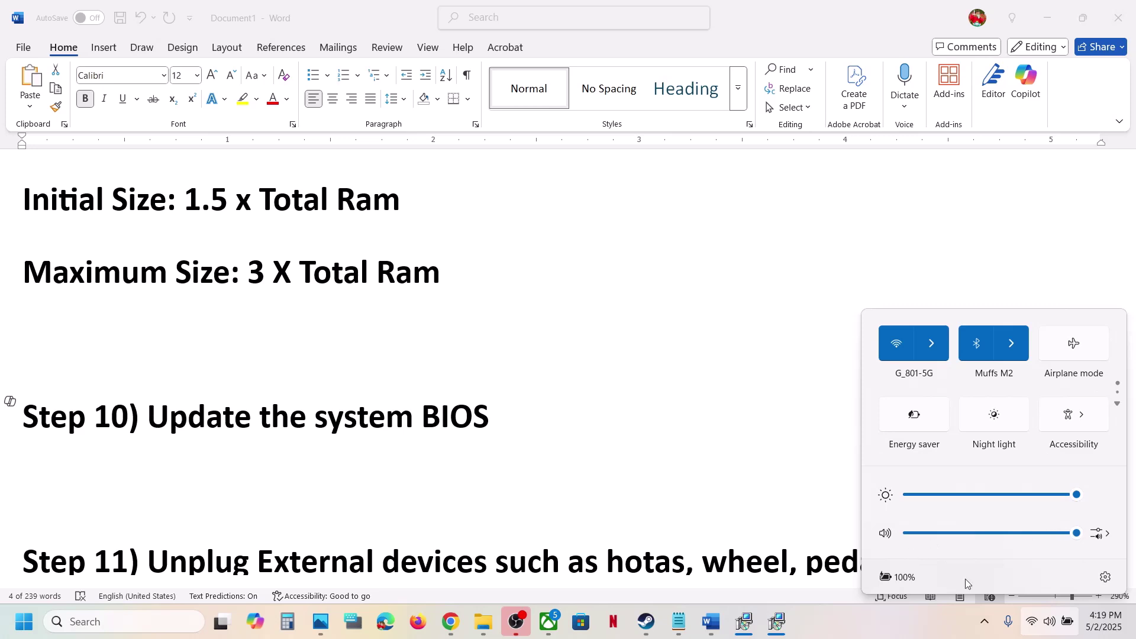
click(897, 631)
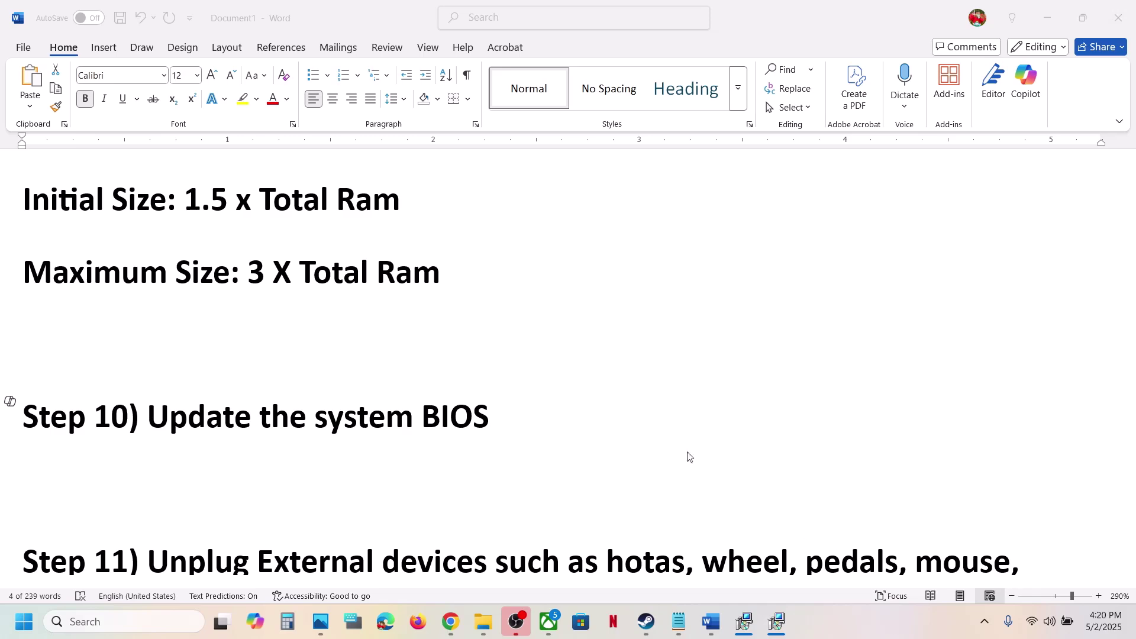
key(alt+Tab)
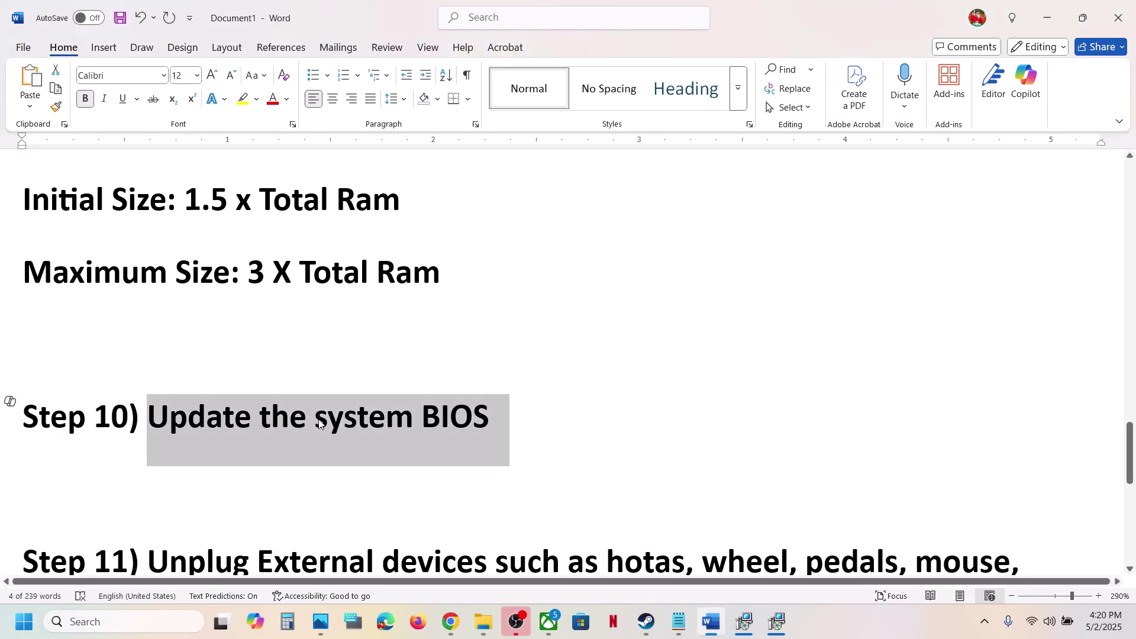
Review Step 11 of the Word notes on unplugging external devices, closing third-party services and removing the undervolt, highlighting its passages.
scroll(393, 440, down, 5)
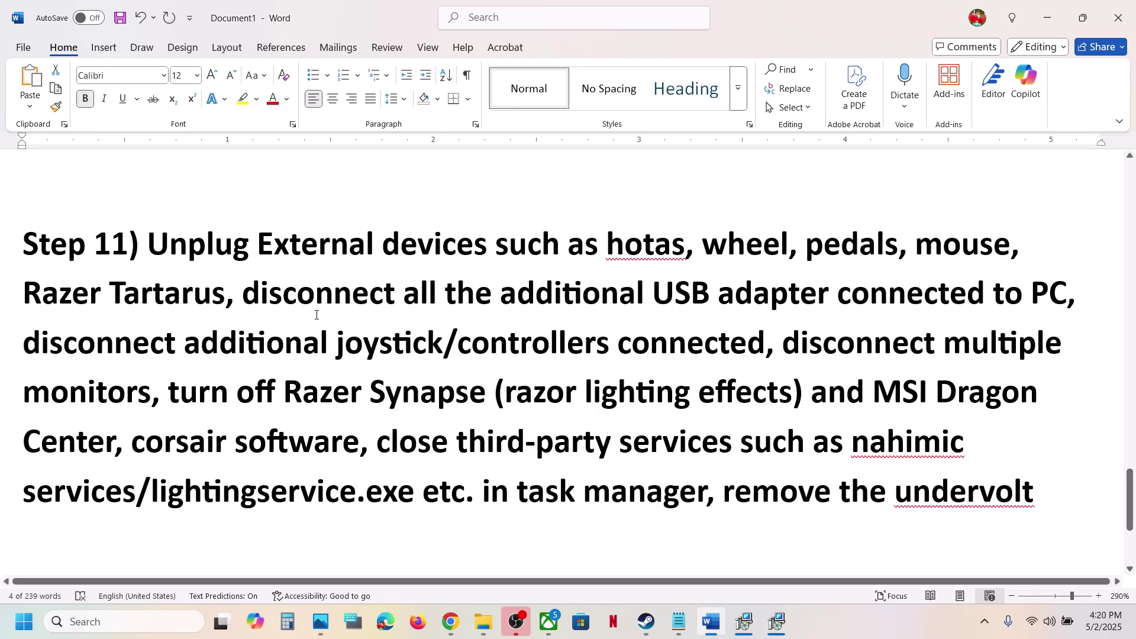
drag(162, 246, 1004, 299)
drag(84, 349, 711, 350)
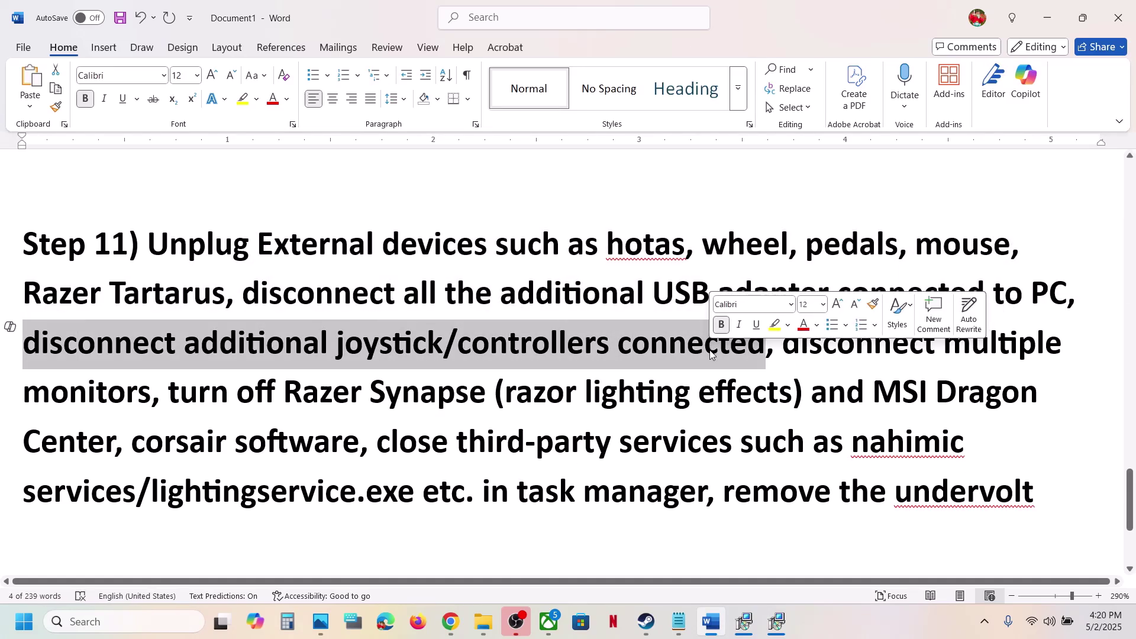
drag(784, 349, 1035, 494)
click(148, 398)
click(560, 425)
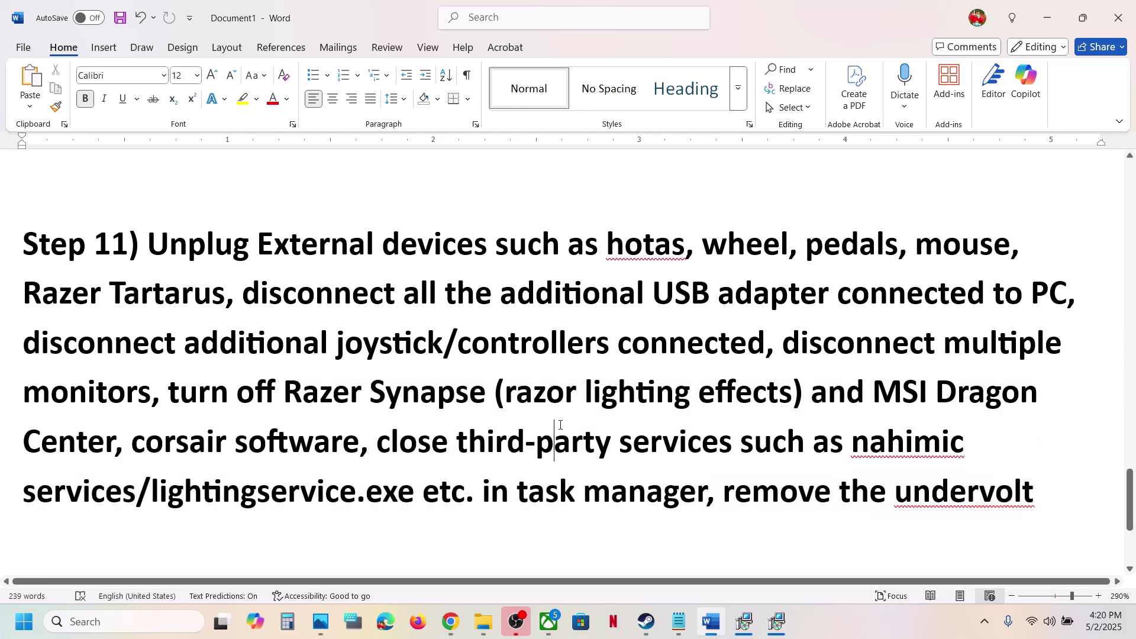
Highlight the full Step 12 instruction in the Word notes on uninstalling and reinstalling the game.
scroll(560, 425, down, 3)
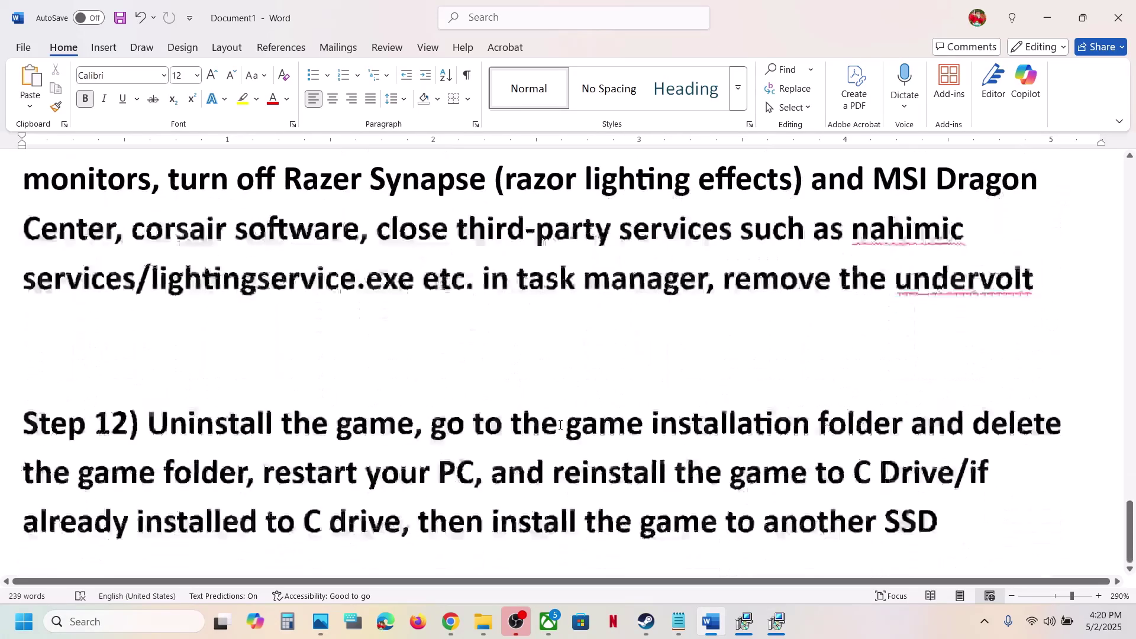
click(239, 416)
drag(388, 416, 917, 541)
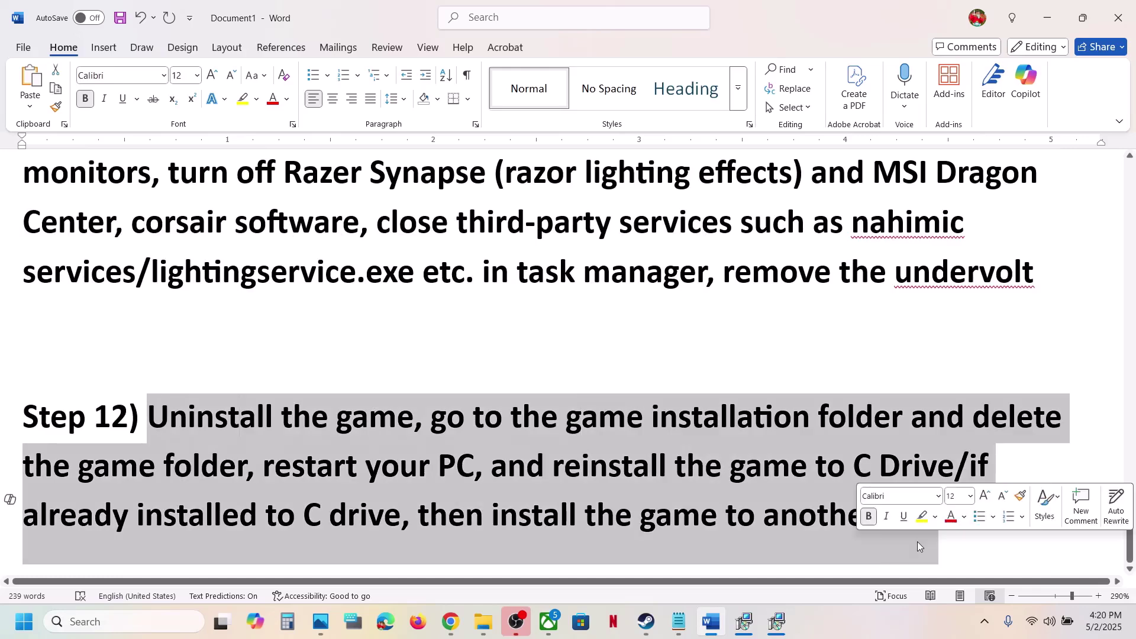
Switch to Steam and show the management options containing Uninstall for DARK SOULS III in the library.
click(679, 621)
click(645, 621)
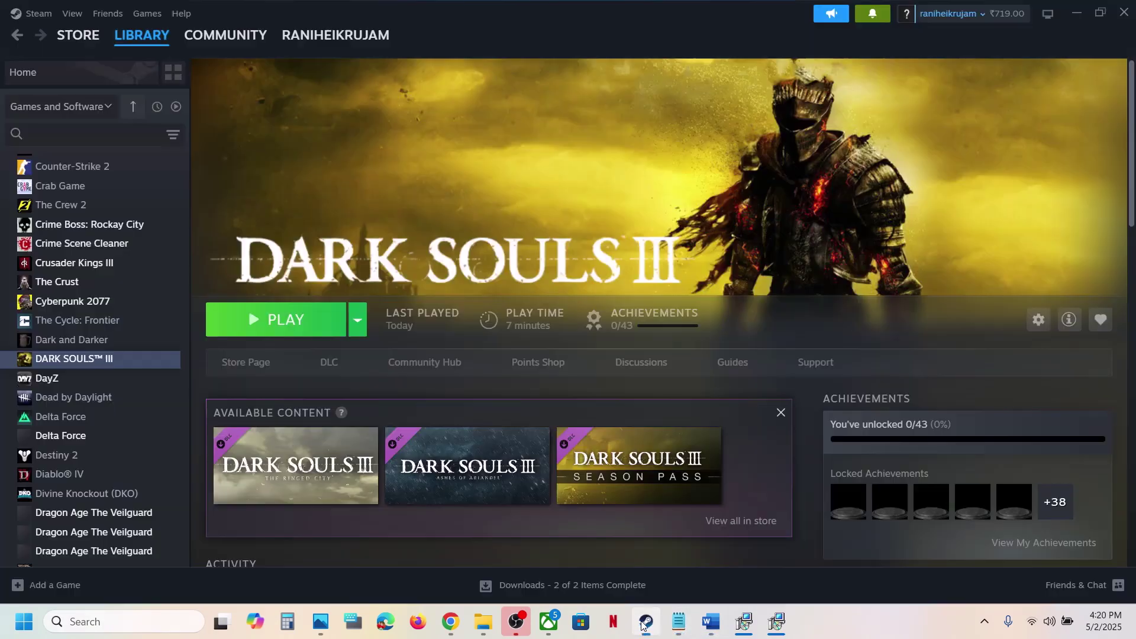
right_click(115, 362)
mouse_move(188, 457)
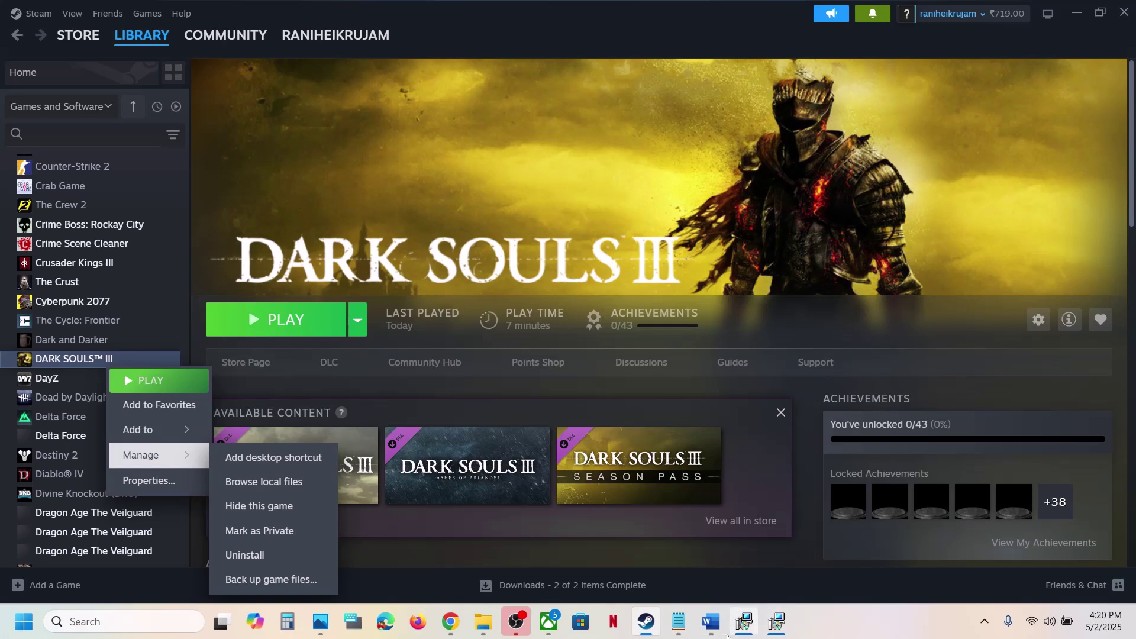
Return to the Word notes and highlight "reinstall the game to C Drive" in Step 12.
click(710, 621)
click(549, 474)
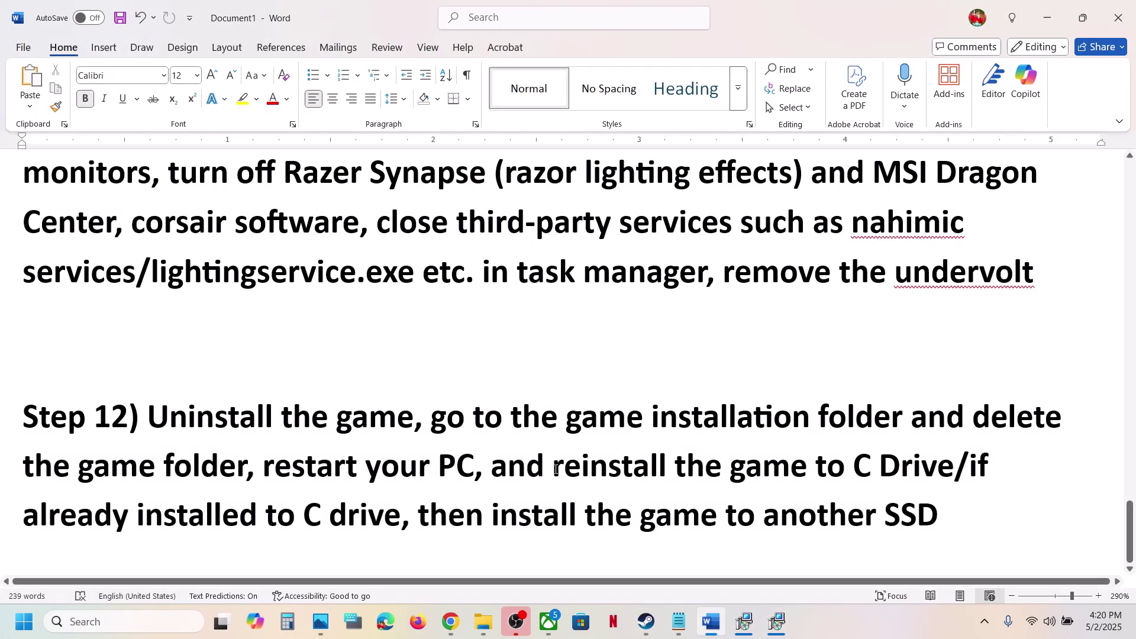
drag(556, 471, 917, 477)
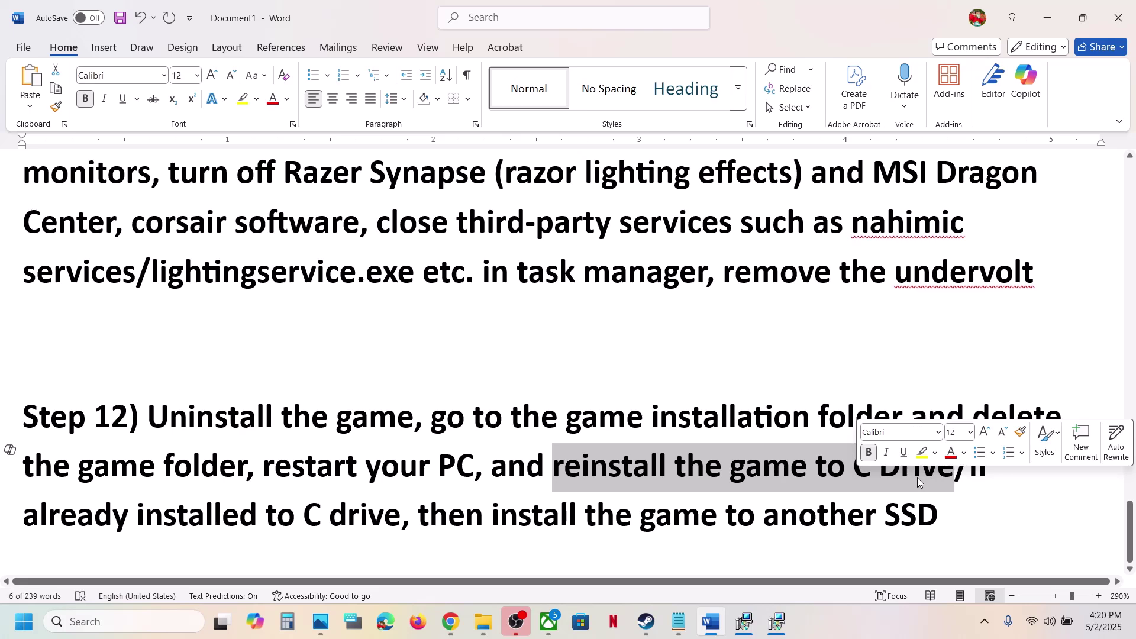